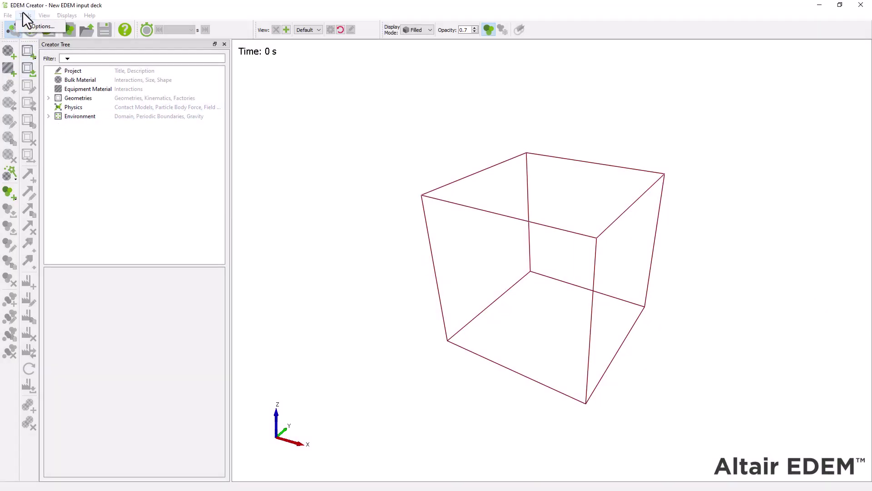
# - Open the Options dialog's Units page to check length mm, angle deg and angular velocity rpm
pyautogui.click(24, 13)
pyautogui.click(33, 25)
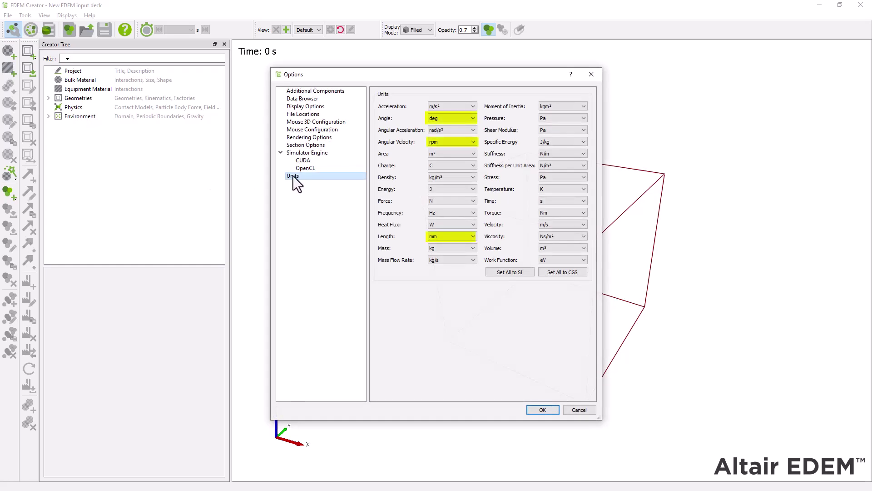
# - Keep the units and add bulk material Tablet1 with Poisson's ratio 0.3 and shear modulus 1e+07 Pa
pyautogui.click(542, 410)
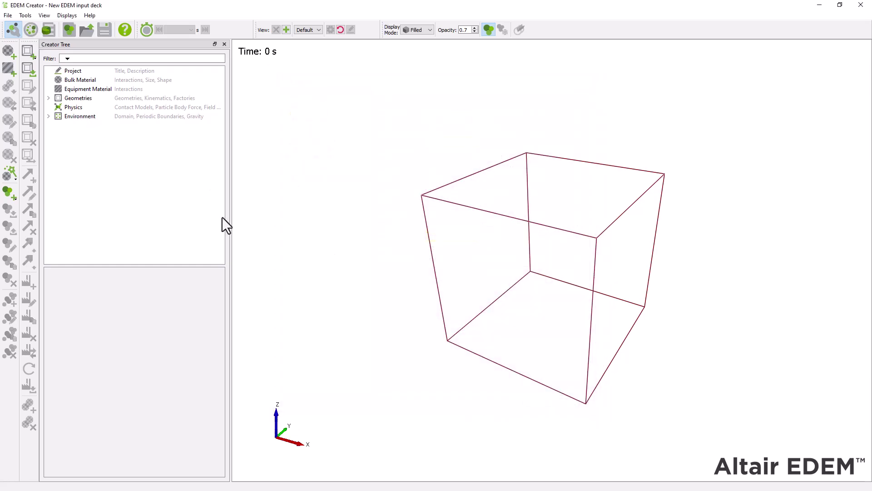
pyautogui.rightClick(104, 81)
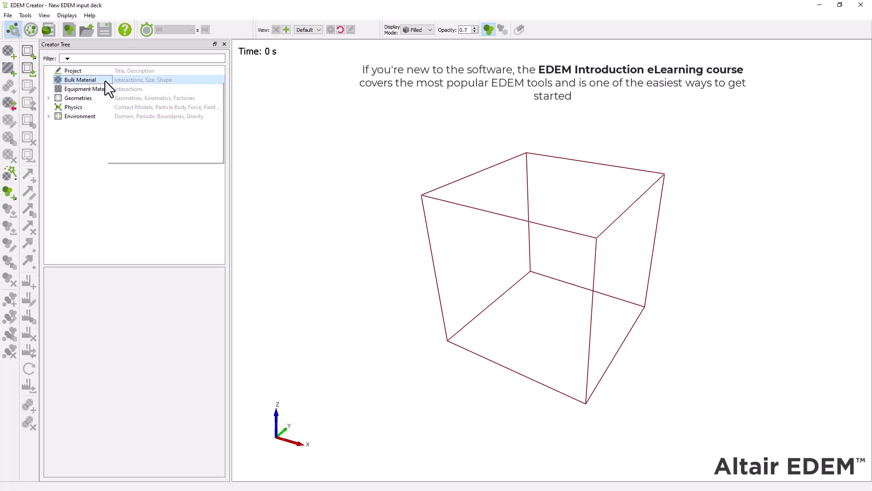
pyautogui.click(127, 94)
pyautogui.write('Ta')
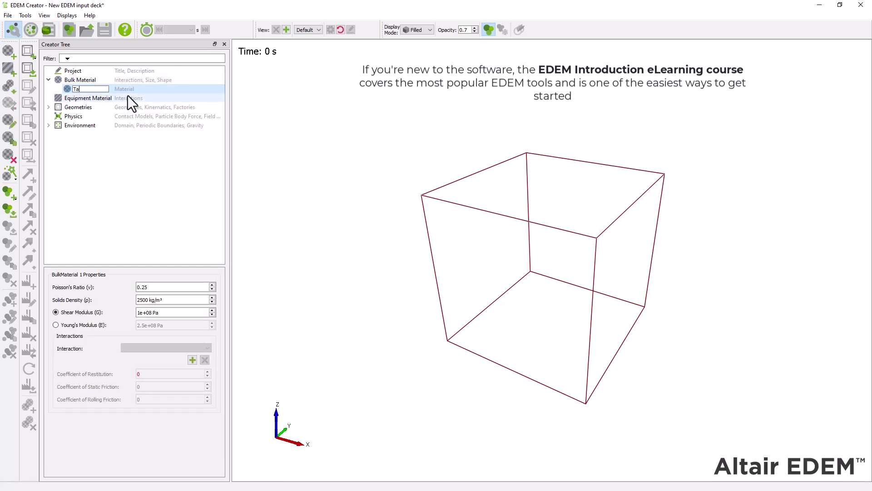
pyautogui.write('blet1')
pyautogui.press('Return')
pyautogui.click(173, 287)
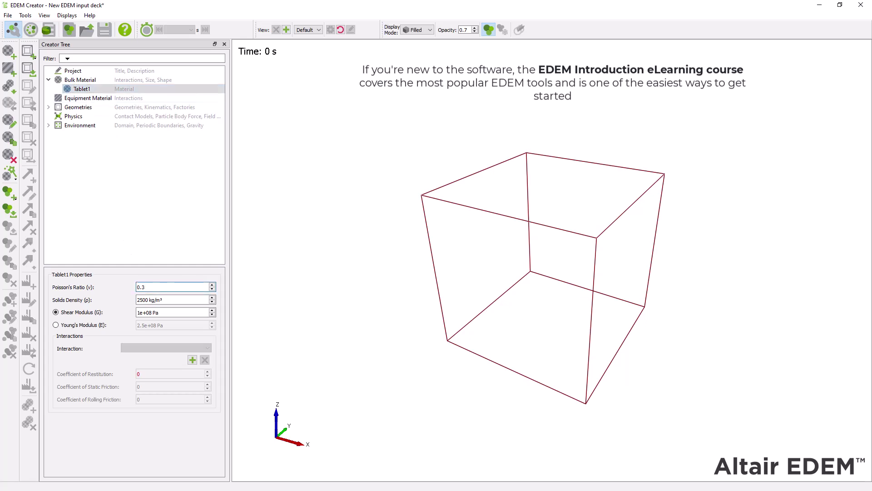
pyautogui.click(157, 312)
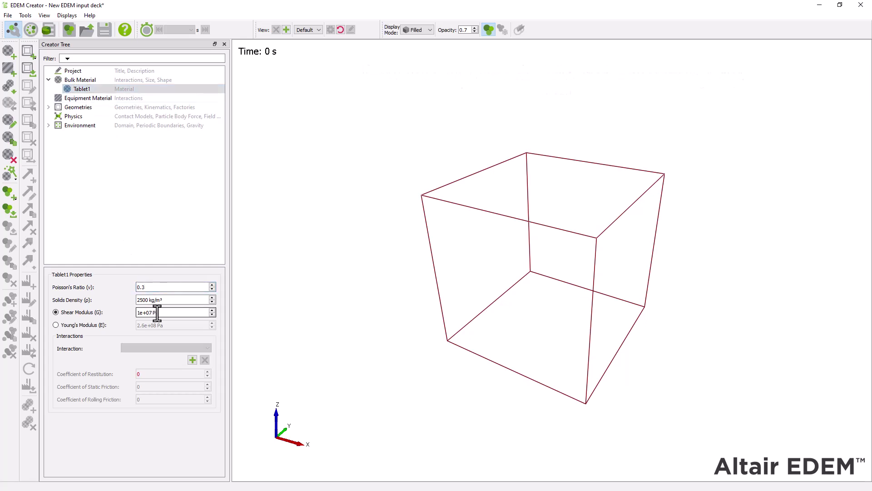
# - Add a Tablet1 self-interaction with restitution 0.3, static friction 0.3 and rolling friction 0.1
pyautogui.click(192, 360)
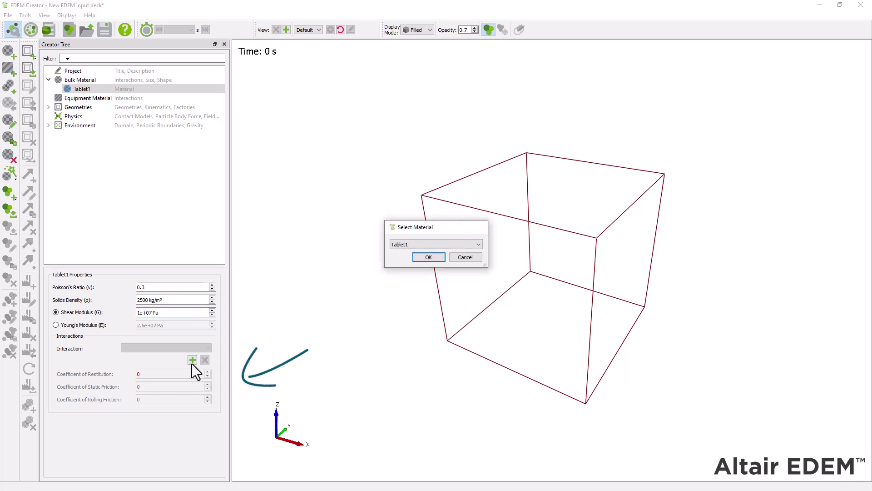
pyautogui.press('Return')
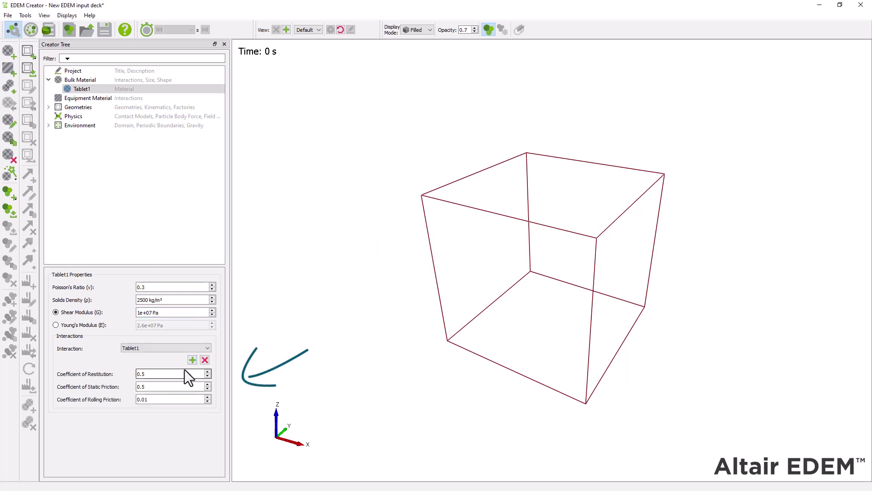
pyautogui.doubleClick(185, 374)
pyautogui.write('0.3')
pyautogui.press('Tab')
pyautogui.write('0.53')
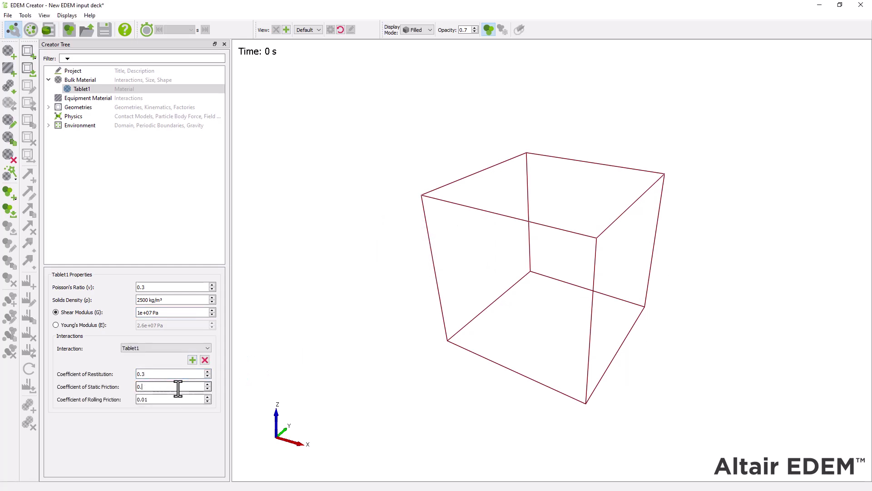
pyautogui.write('3')
pyautogui.press('BackSpace')
pyautogui.press('BackSpace')
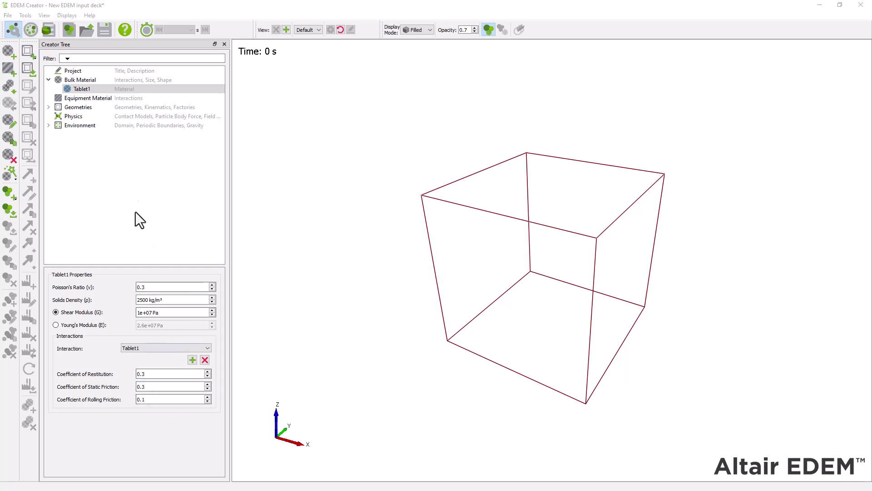
pyautogui.click(102, 92)
# - Add a polyhedral particle named ParticleTablet1 to Tablet1
pyautogui.rightClick(103, 91)
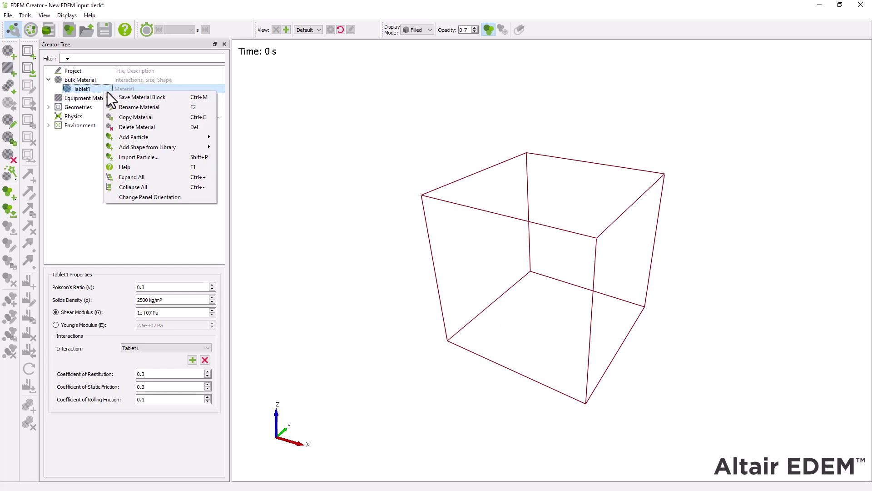
pyautogui.moveTo(158, 137)
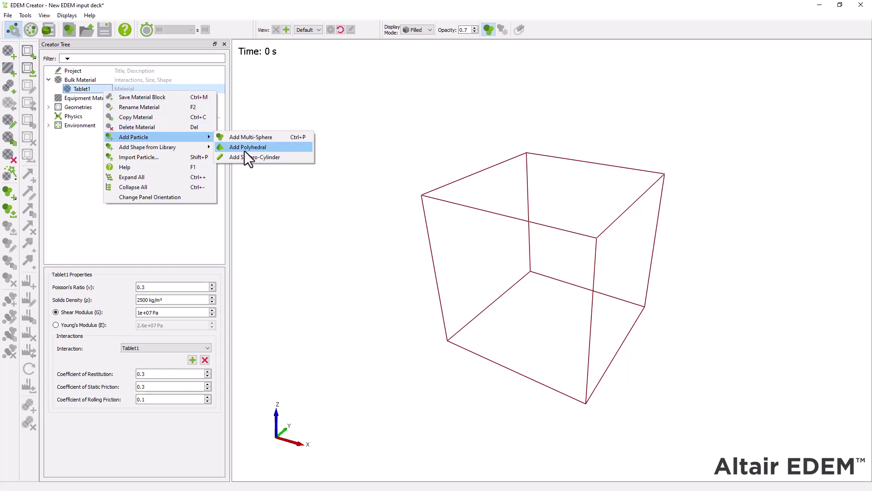
pyautogui.click(274, 146)
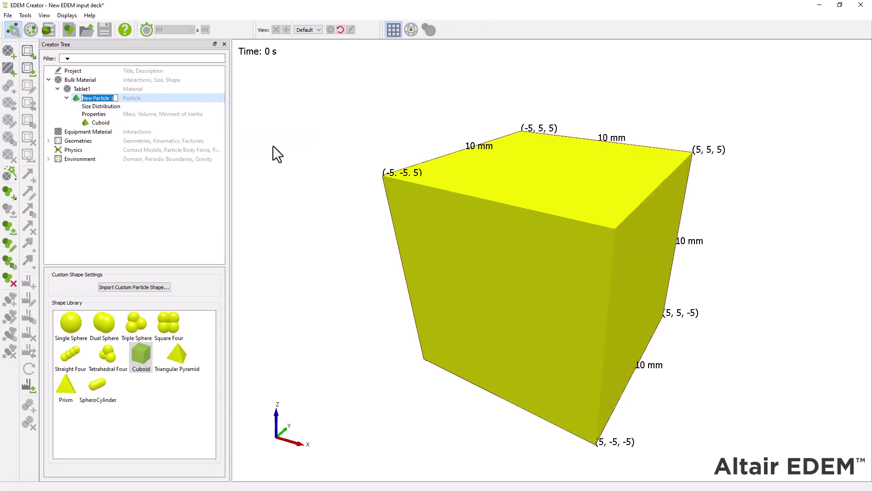
pyautogui.write('ParticleTablet1')
pyautogui.click(194, 191)
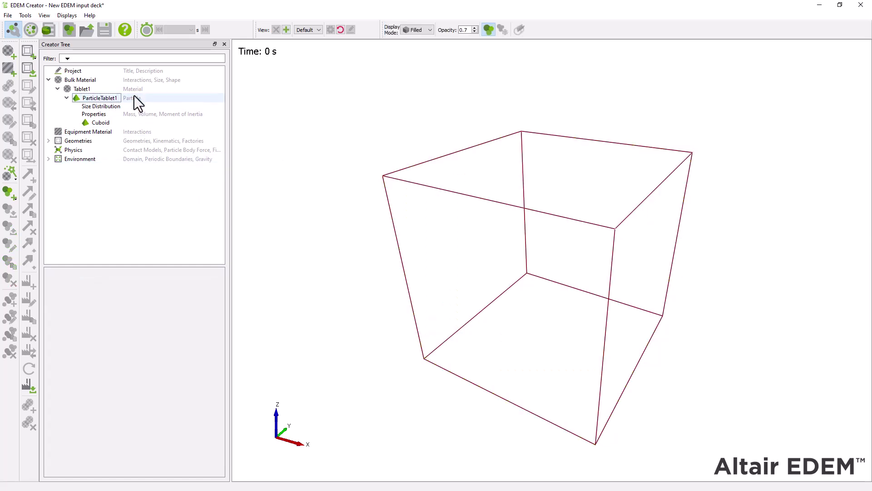
pyautogui.click(110, 98)
pyautogui.rightClick(118, 98)
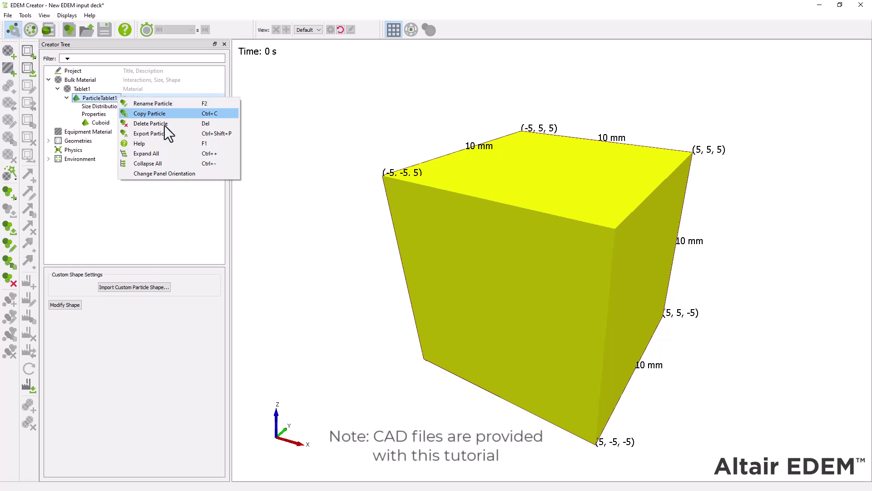
pyautogui.press('Escape')
# - Import ellipsoid.stp as the particle shape with manual mesh sizes 0.8 mm and 1.2 mm
pyautogui.click(168, 289)
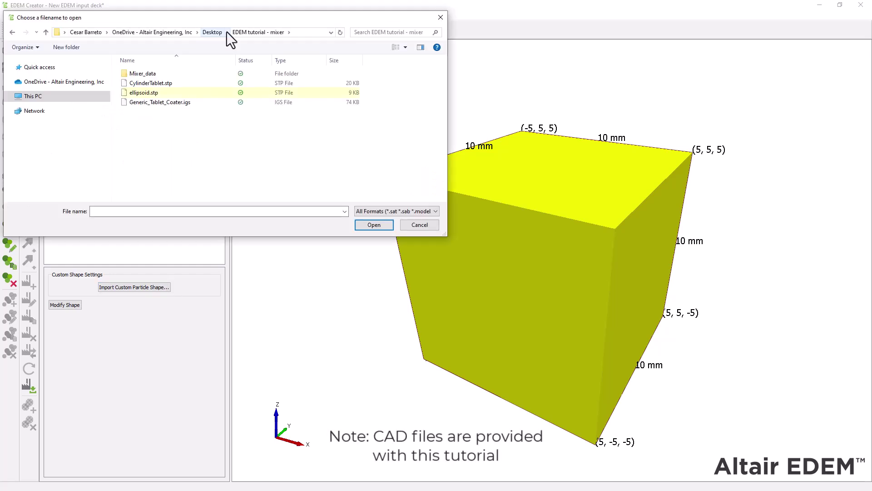
pyautogui.click(165, 93)
pyautogui.doubleClick(165, 93)
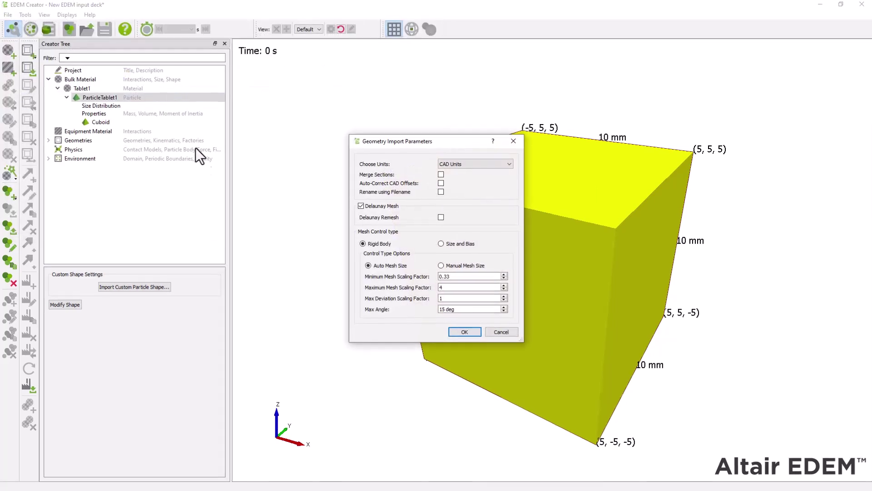
pyautogui.click(480, 245)
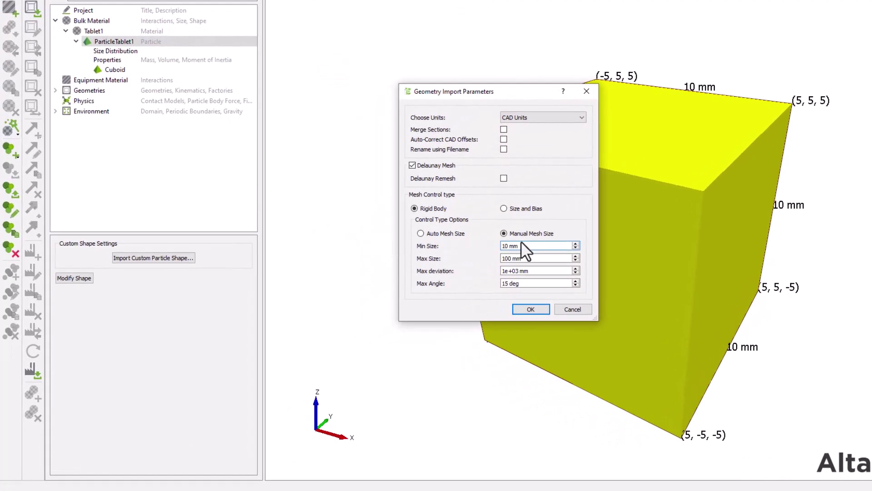
pyautogui.doubleClick(522, 245)
pyautogui.write('0.81.2')
pyautogui.press('Tab')
pyautogui.press('Tab')
pyautogui.click(520, 311)
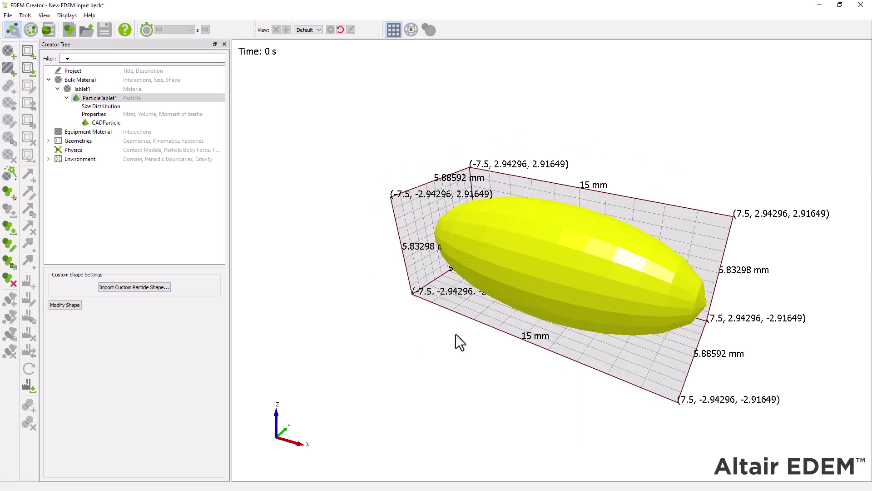
# - Auto-calculate ParticleTablet1's mass properties, then duplicate Tablet1 and rename the copy Tablet2
pyautogui.click(120, 113)
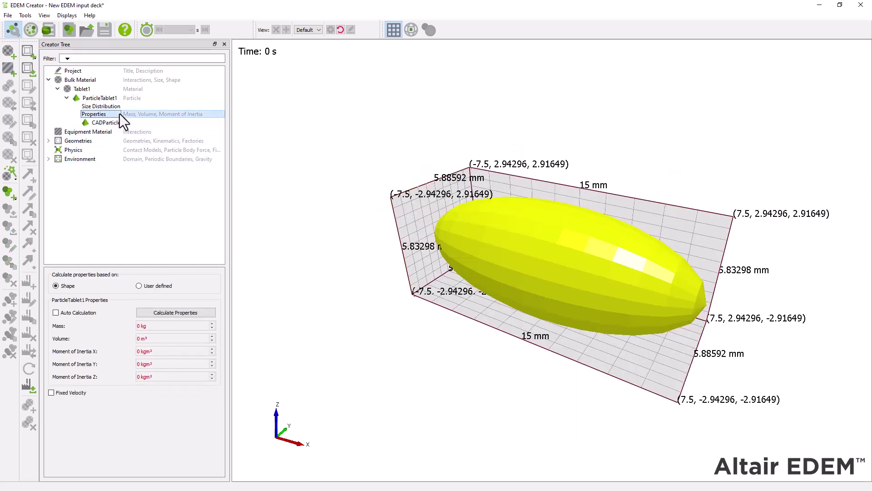
pyautogui.click(56, 313)
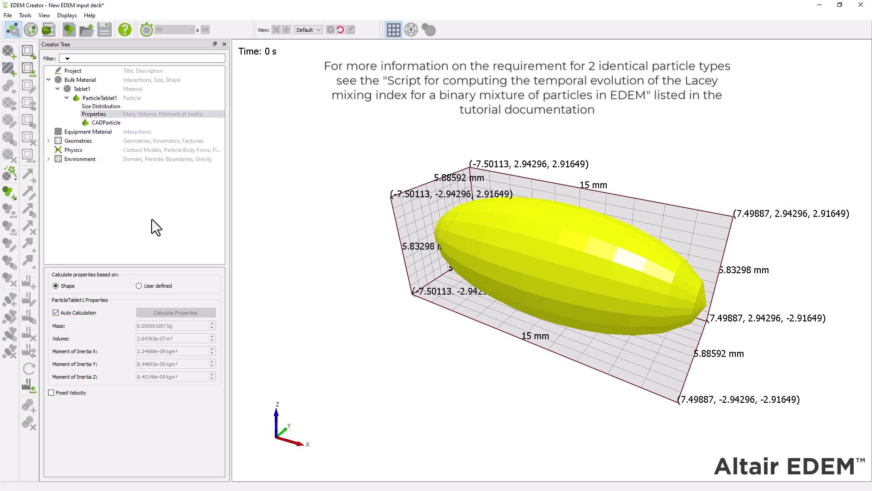
pyautogui.rightClick(97, 89)
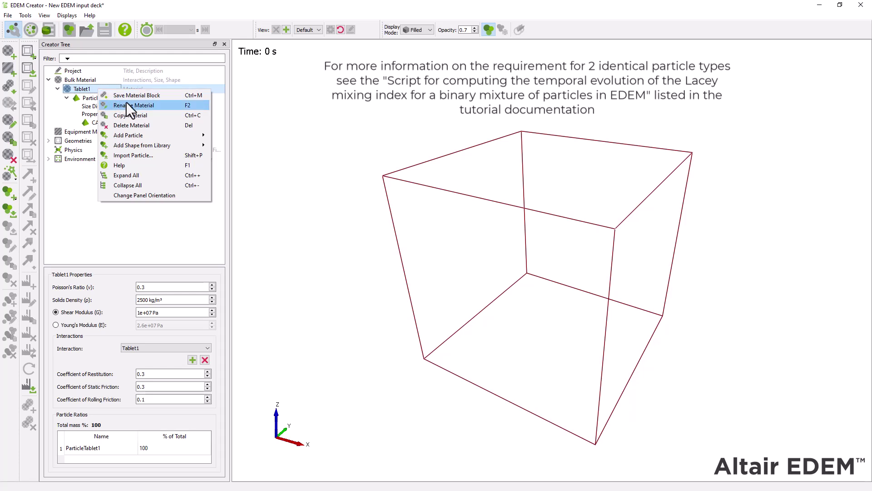
pyautogui.click(152, 116)
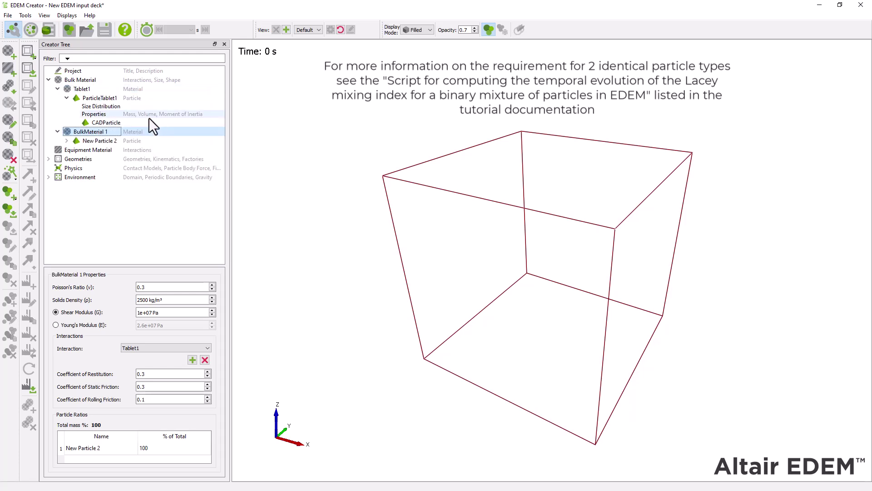
pyautogui.rightClick(117, 131)
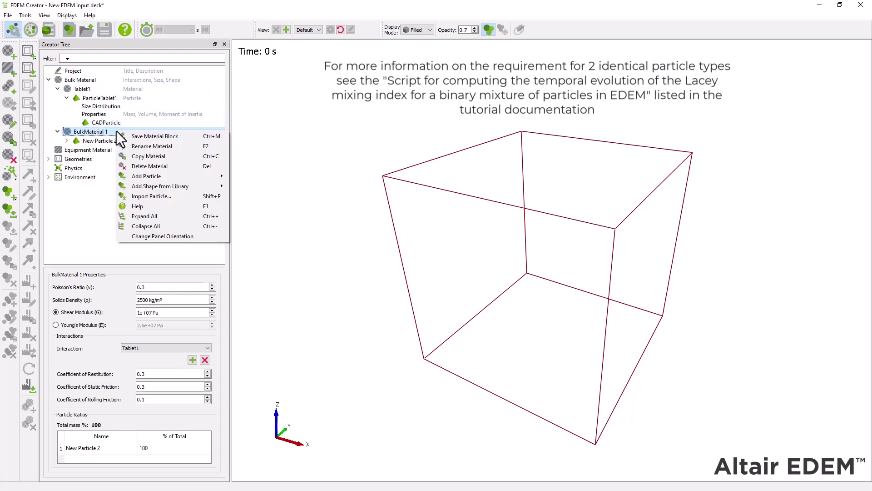
pyautogui.click(144, 145)
pyautogui.write('Tablet2')
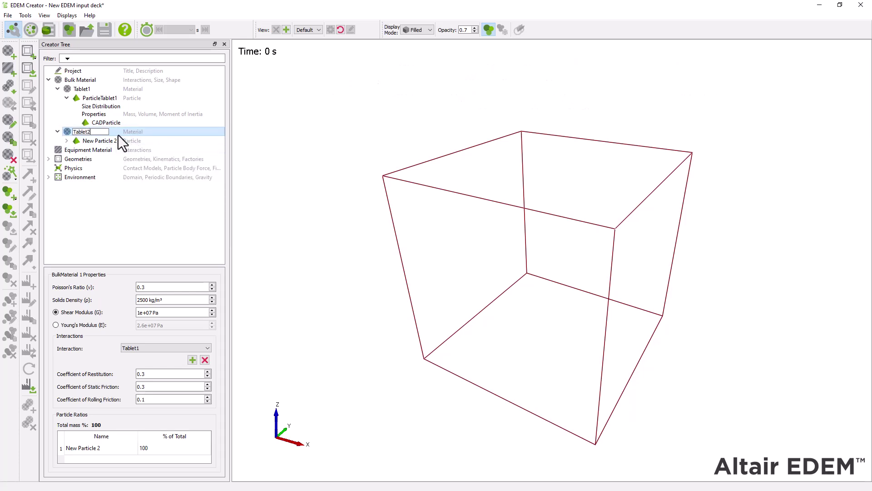
pyautogui.click(118, 140)
# - Rename the copied particle to ParticleTablet2
pyautogui.rightClick(117, 140)
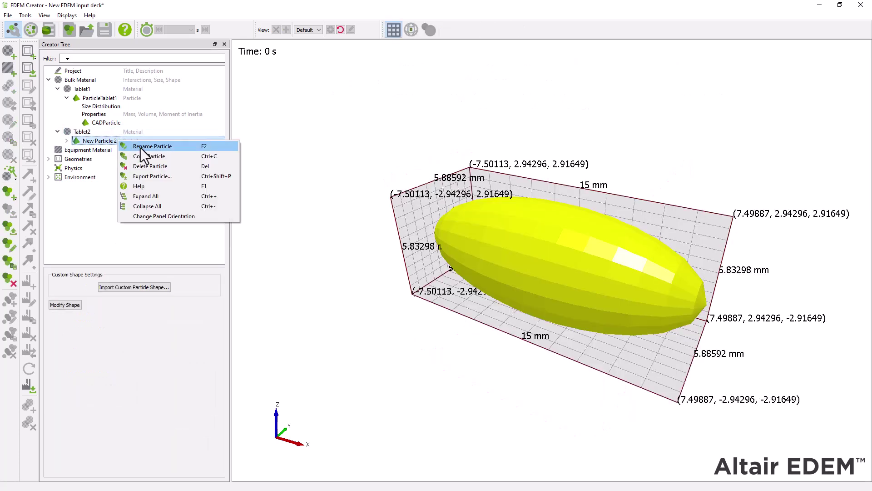
pyautogui.click(140, 147)
pyautogui.write('PArticleTablet')
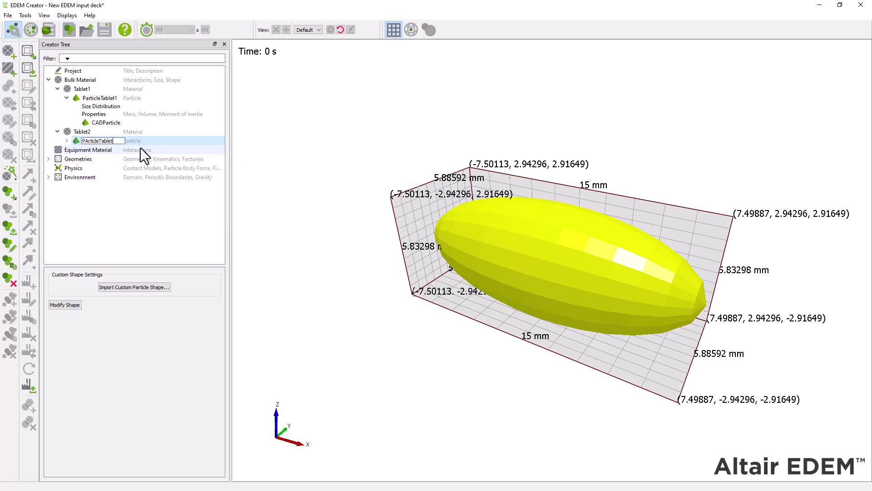
pyautogui.write('2')
pyautogui.click(88, 140)
pyautogui.press('BackSpace')
pyautogui.write('a')
pyautogui.press('Return')
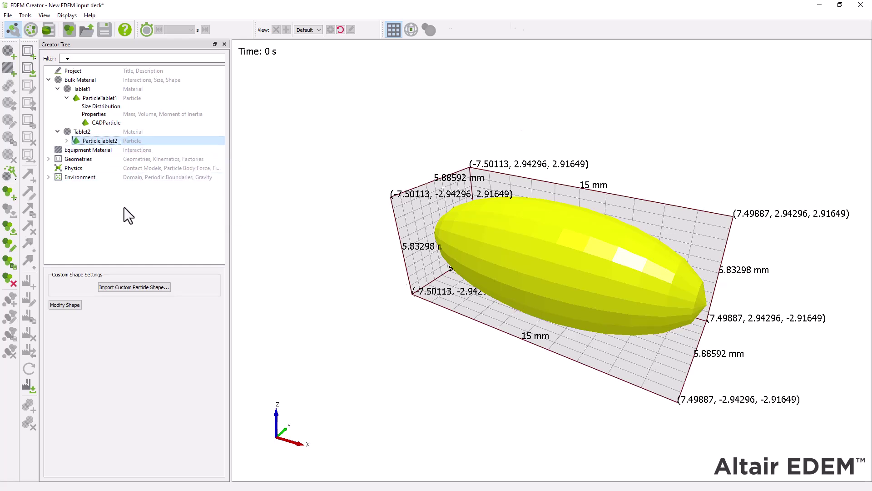
# - Review ParticleTablet2's shape, mass properties and size distribution, then Tablet2's material properties
pyautogui.click(66, 140)
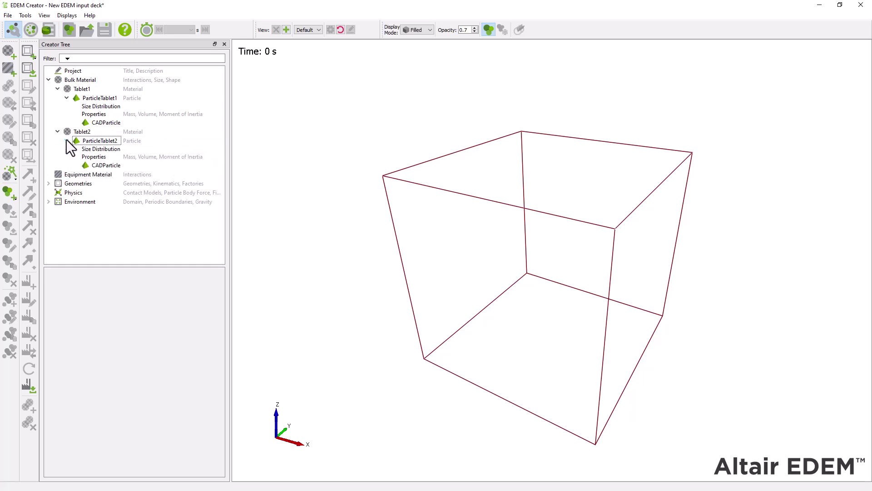
pyautogui.click(105, 166)
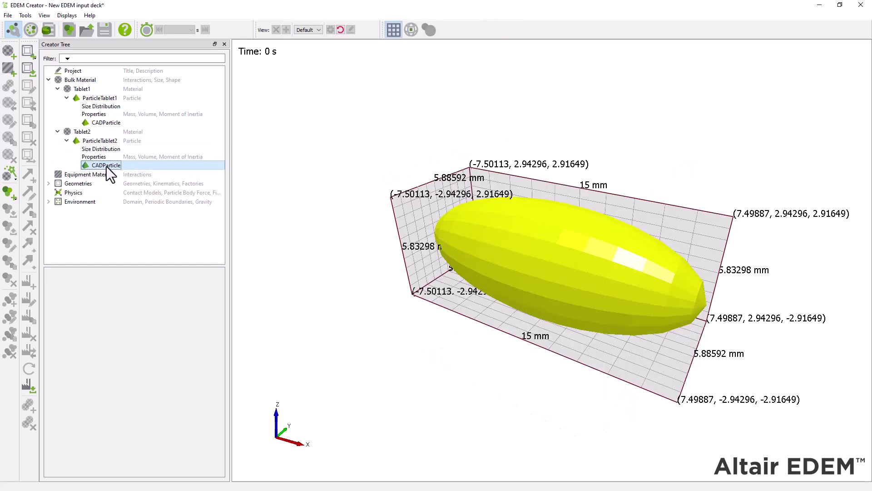
pyautogui.click(105, 159)
pyautogui.click(105, 150)
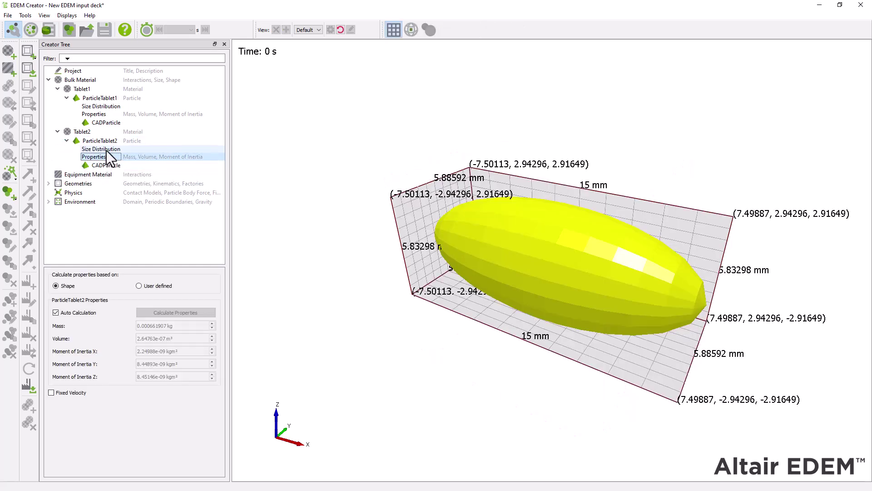
pyautogui.click(107, 142)
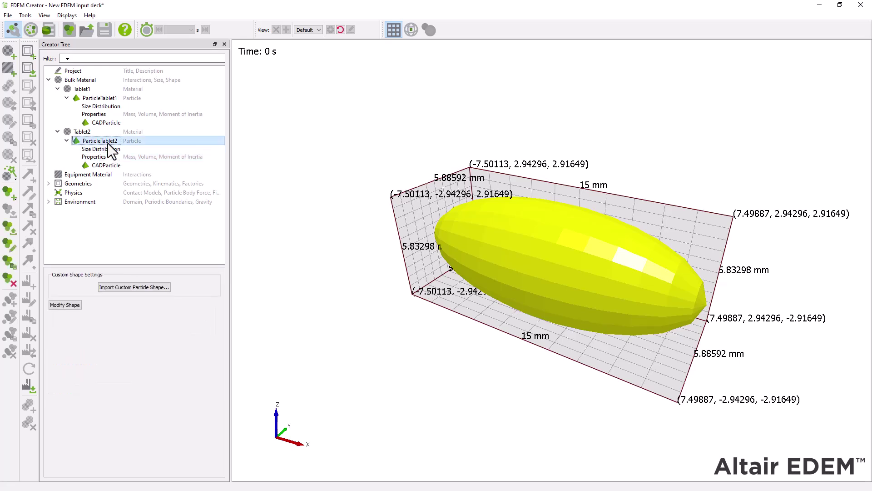
pyautogui.click(106, 133)
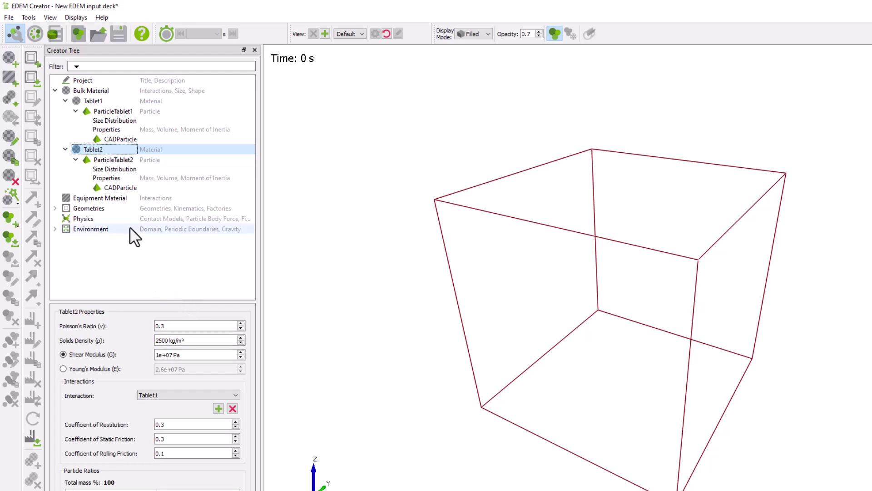
# - Add a new equipment material named Steel
pyautogui.rightClick(132, 197)
pyautogui.click(157, 204)
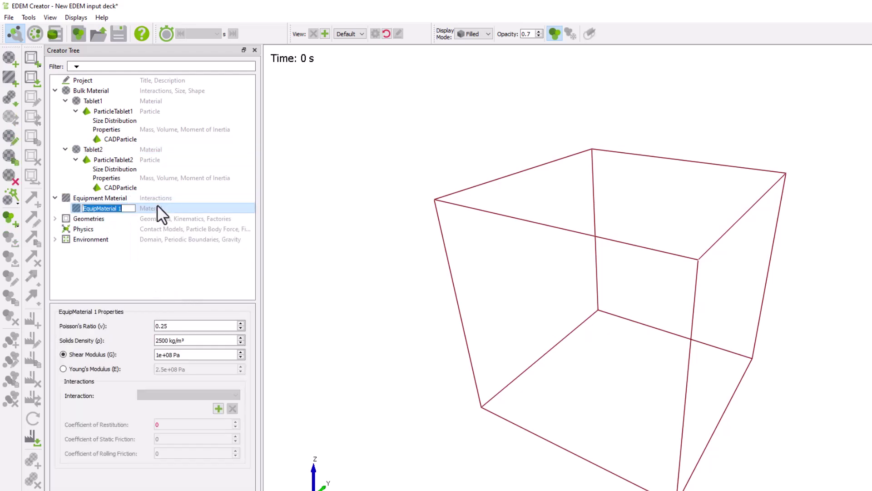
pyautogui.write('Stell')
pyautogui.press('BackSpace')
pyautogui.press('BackSpace')
pyautogui.write('el')
pyautogui.press('Return')
# - Give Steel Poisson's ratio 0.3, density 7800 kg/m³ and shear modulus 1e+10 Pa
pyautogui.click(188, 326)
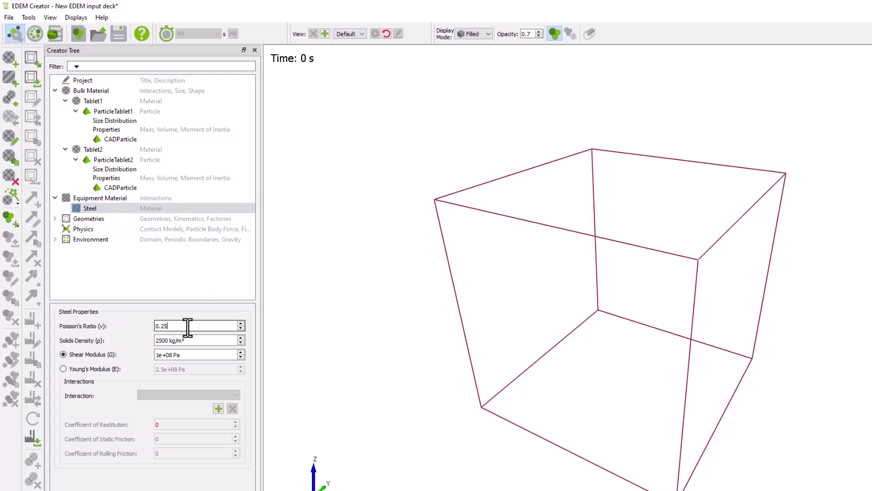
pyautogui.doubleClick(175, 341)
pyautogui.write('7800')
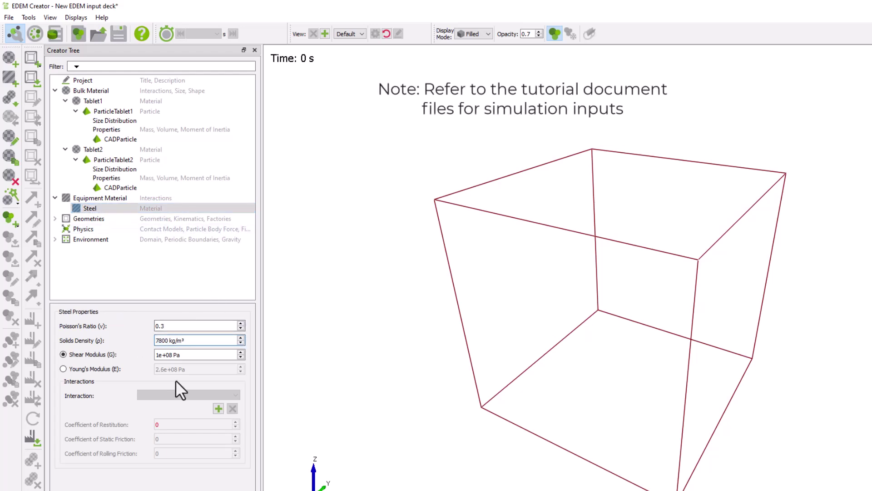
pyautogui.click(177, 354)
pyautogui.press('BackSpace')
pyautogui.press('BackSpace')
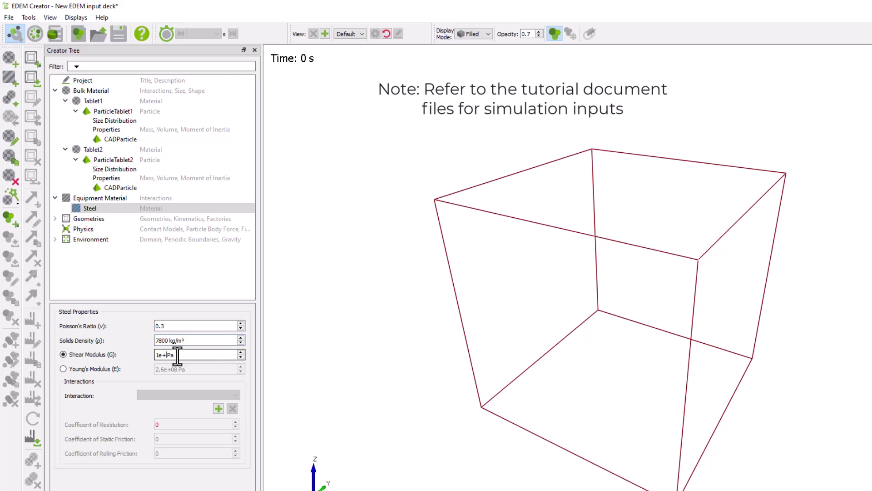
pyautogui.write('10')
pyautogui.press('Return')
# - Add Steel interactions with Tablet1 and Tablet2
pyautogui.click(218, 408)
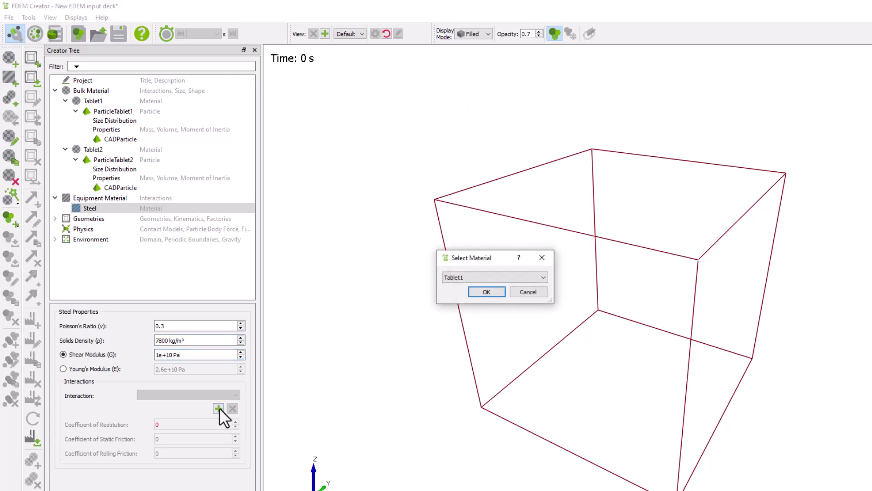
pyautogui.press('Return')
pyautogui.click(218, 408)
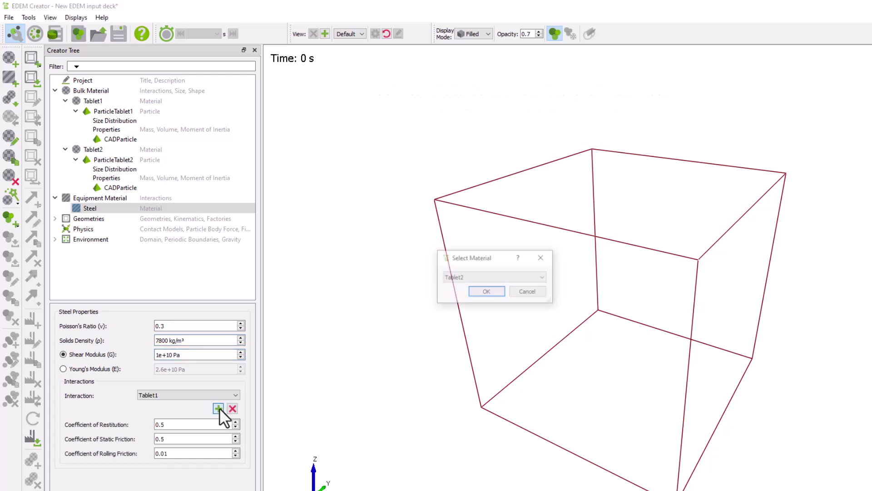
pyautogui.press('Return')
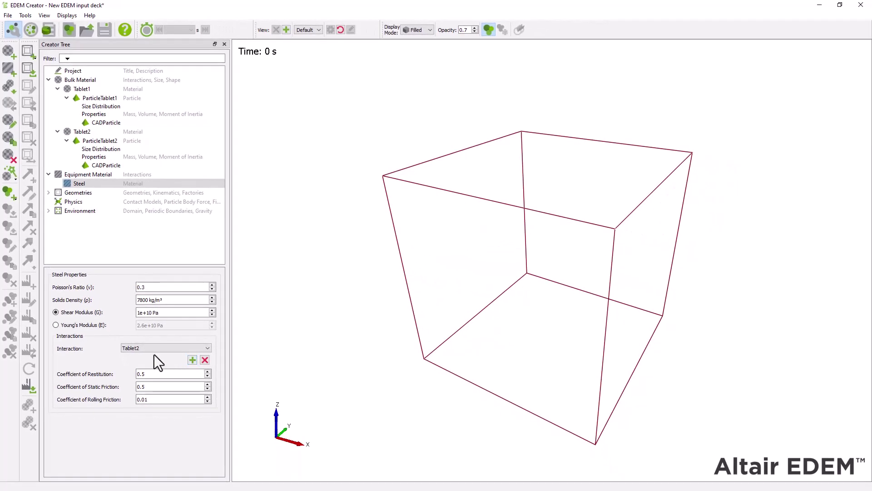
# - Import Generic_Tablet_Coater.igs in millimetres with manual meshing at maximum size 20
pyautogui.rightClick(97, 191)
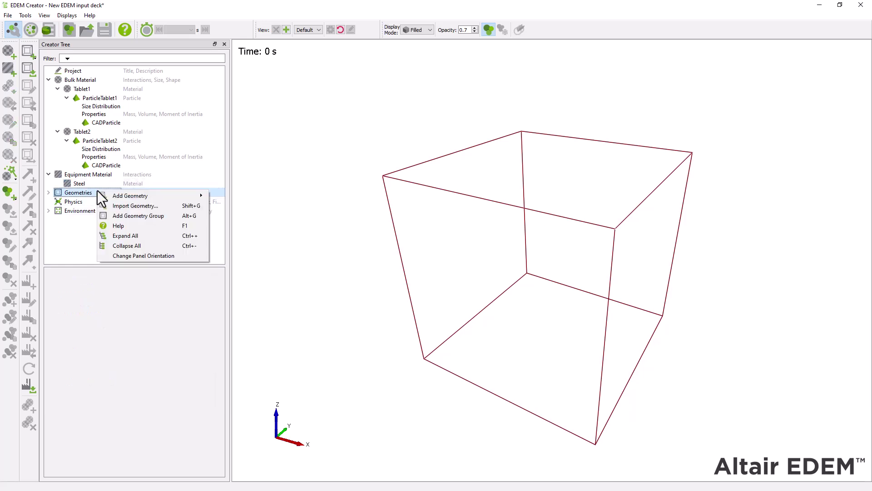
pyautogui.click(159, 206)
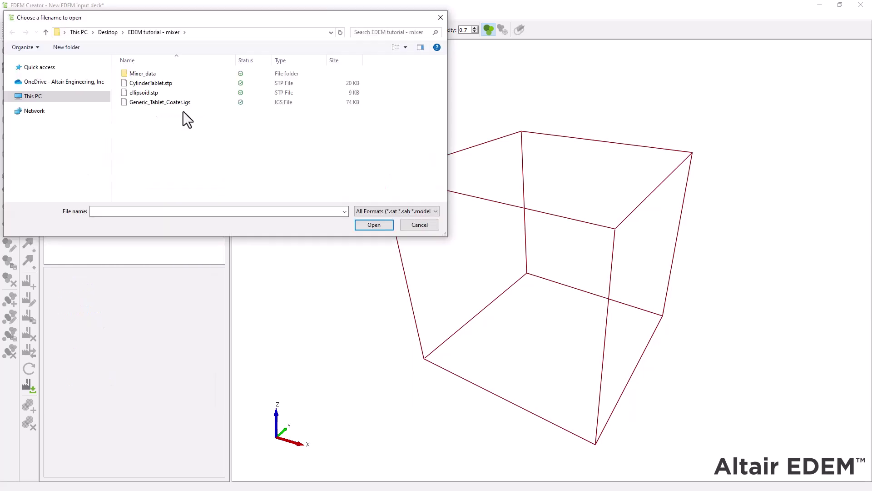
pyautogui.click(195, 101)
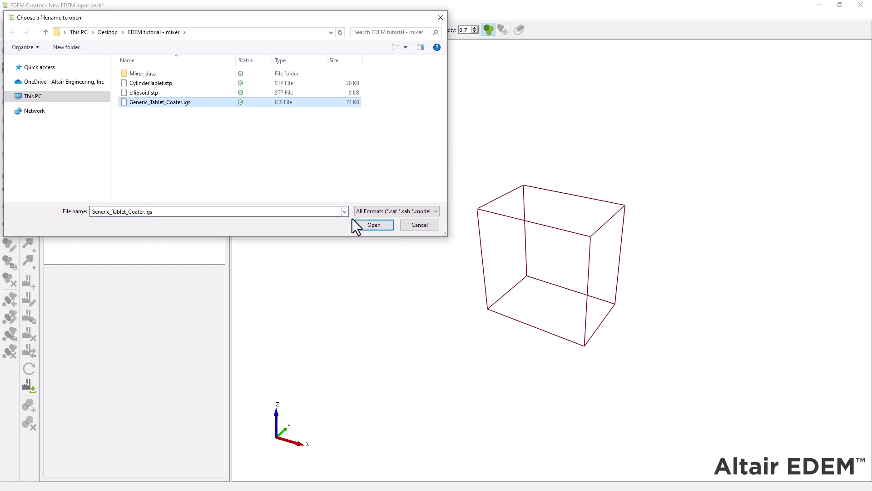
pyautogui.click(366, 226)
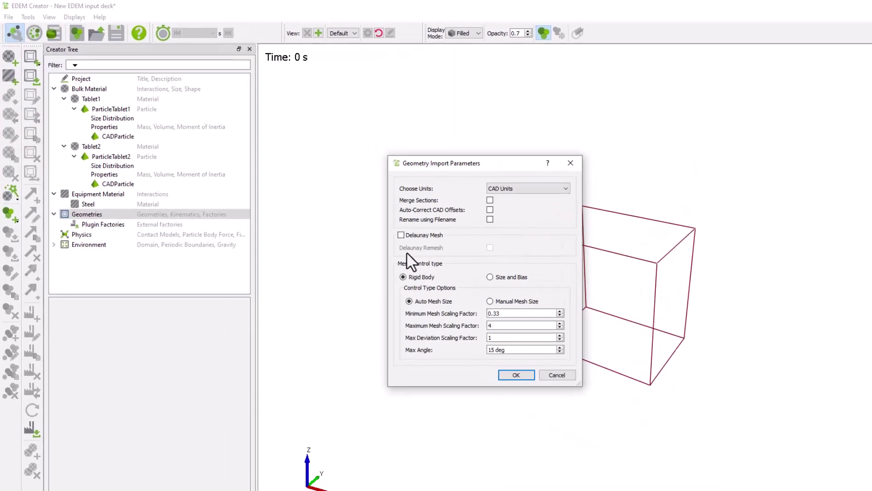
pyautogui.click(556, 201)
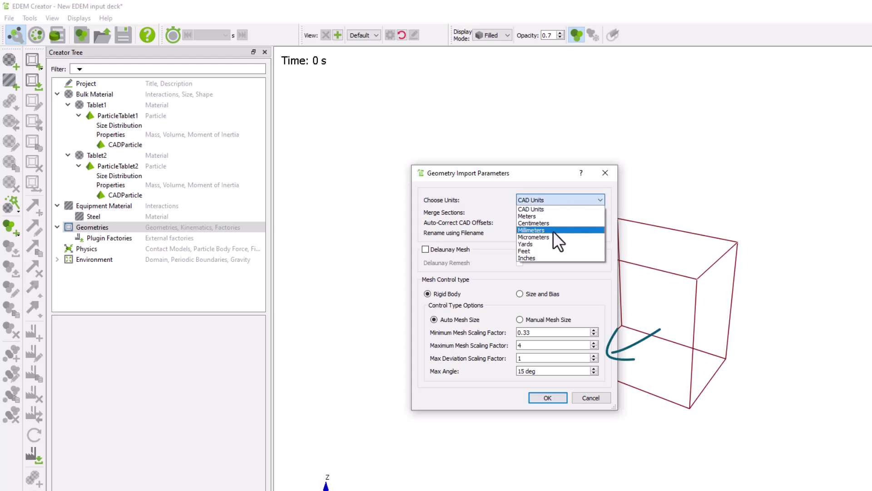
pyautogui.click(553, 230)
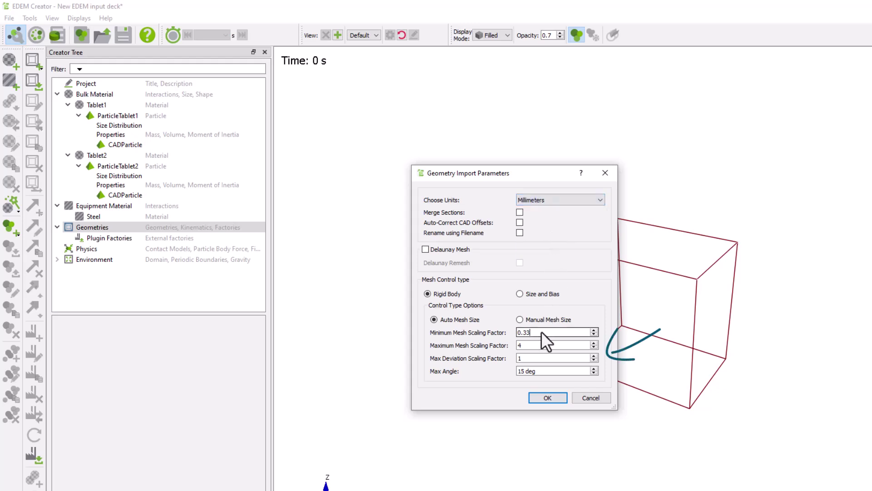
pyautogui.click(521, 320)
pyautogui.press('Tab')
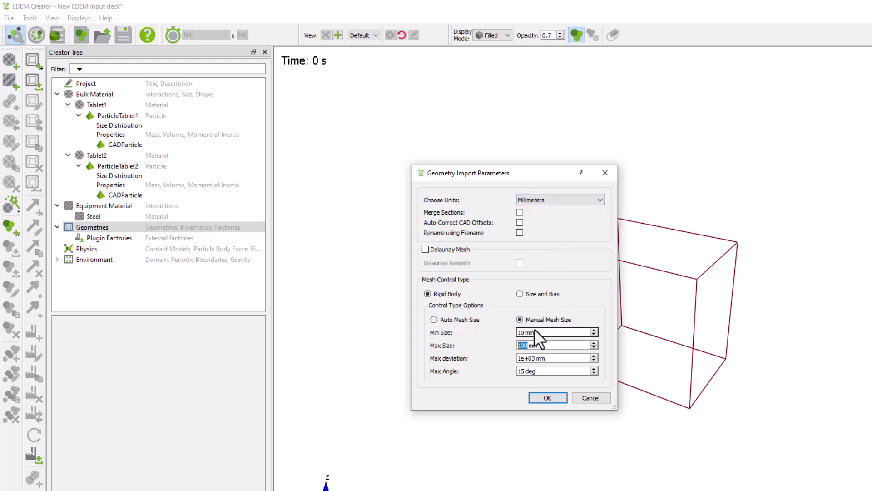
pyautogui.write('20')
pyautogui.press('Return')
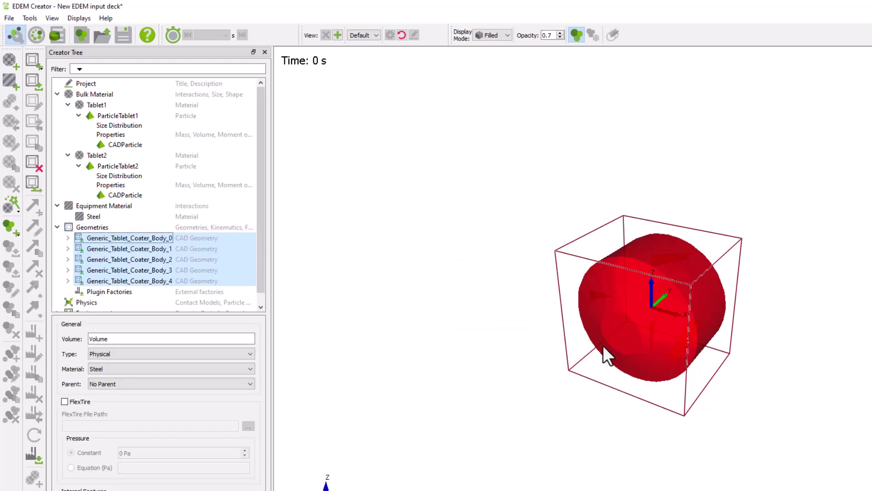
# - Inspect the imported bodies and merge bodies 2, 3 and 4 into Generic_Tablet_Coater_Body_1
pyautogui.click(178, 237)
pyautogui.press('Down')
pyautogui.press('Down')
pyautogui.press('Down')
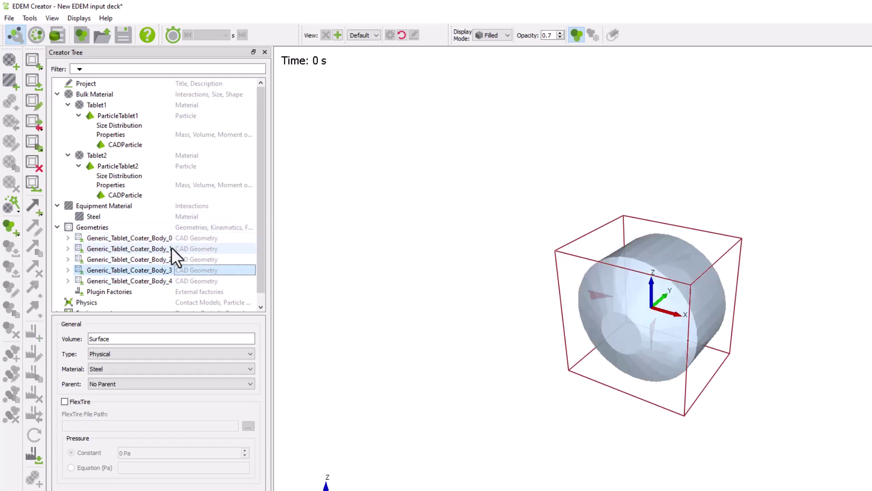
pyautogui.press('Down')
pyautogui.rightClick(171, 248)
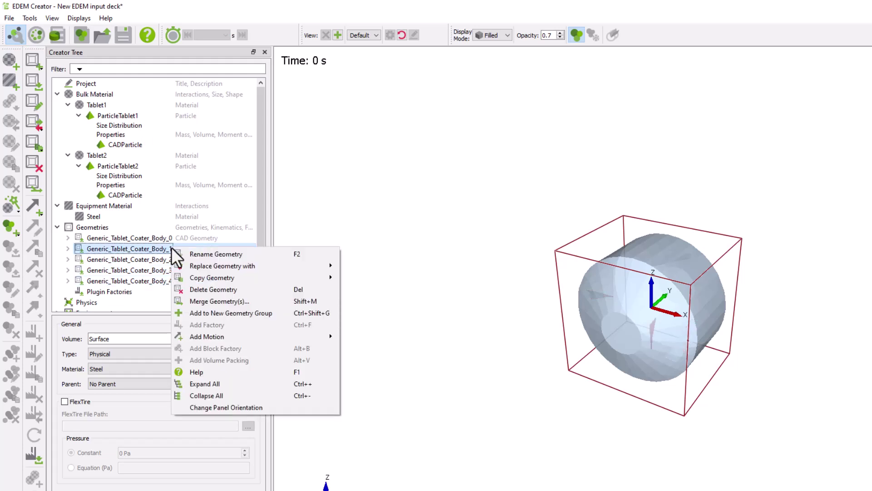
pyautogui.click(217, 301)
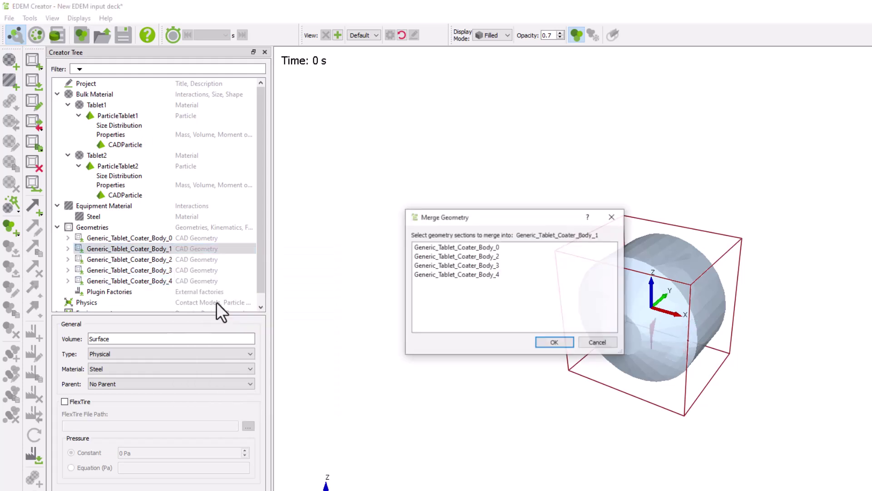
pyautogui.moveTo(457, 257); pyautogui.dragTo(457, 275)
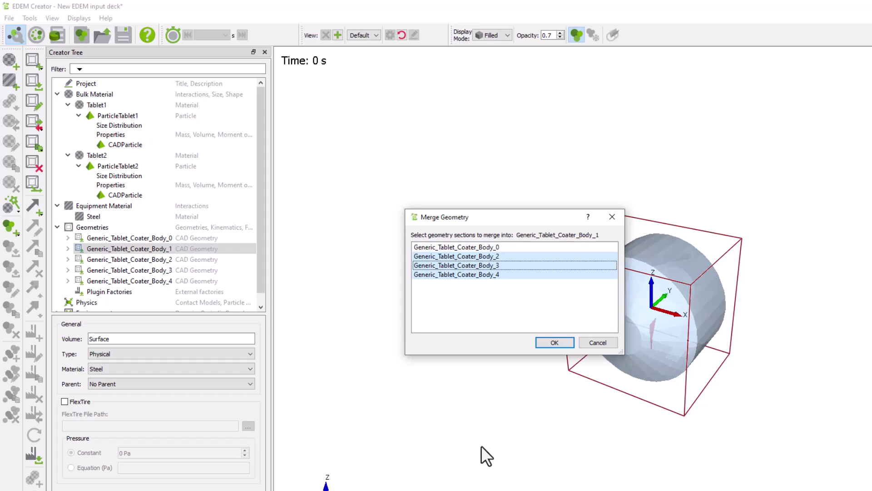
pyautogui.press('Return')
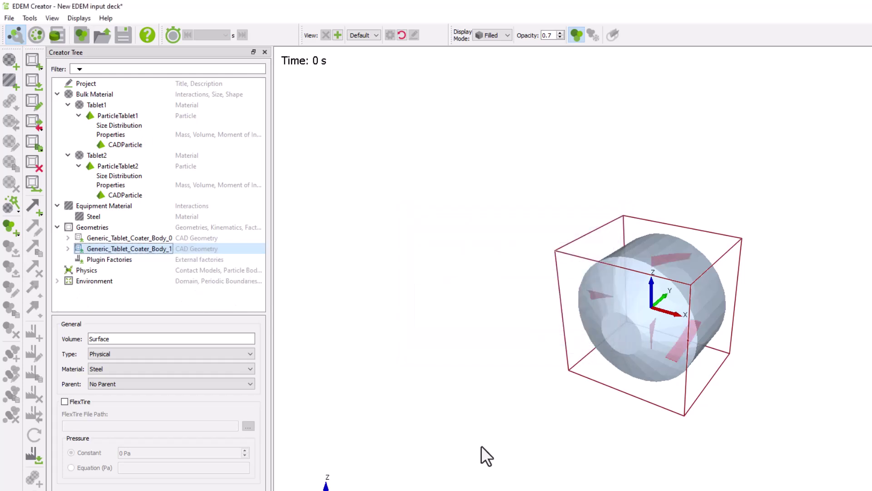
# - Rename the merged geometry to Blades
pyautogui.rightClick(120, 250)
pyautogui.click(137, 254)
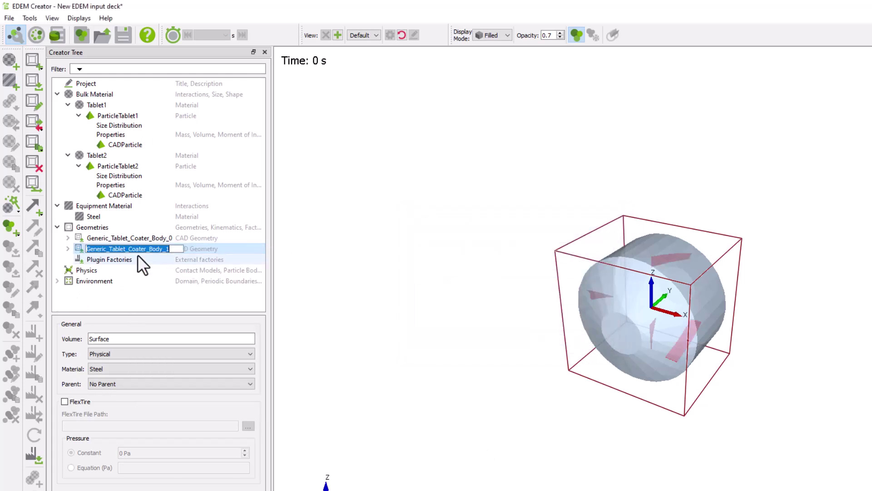
pyautogui.write('Blades')
pyautogui.press('Return')
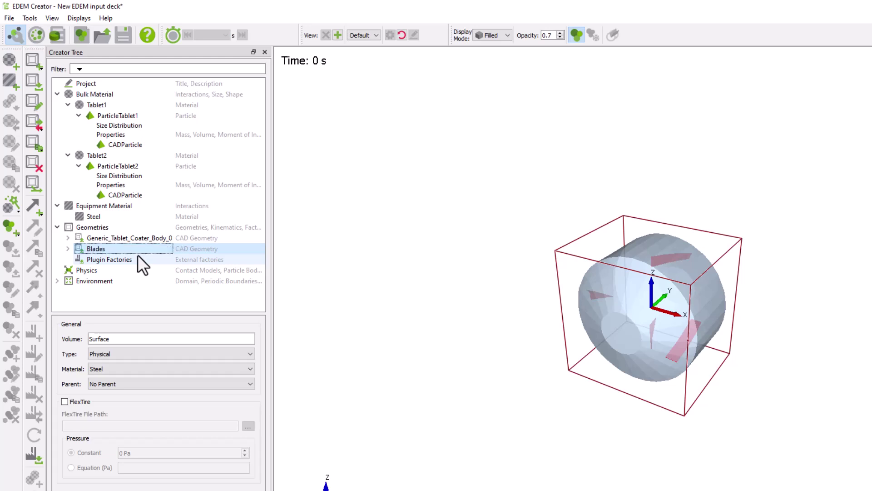
# - Rename Generic_Tablet_Coater_Body_0 to Drum
pyautogui.click(142, 238)
pyautogui.rightClick(143, 238)
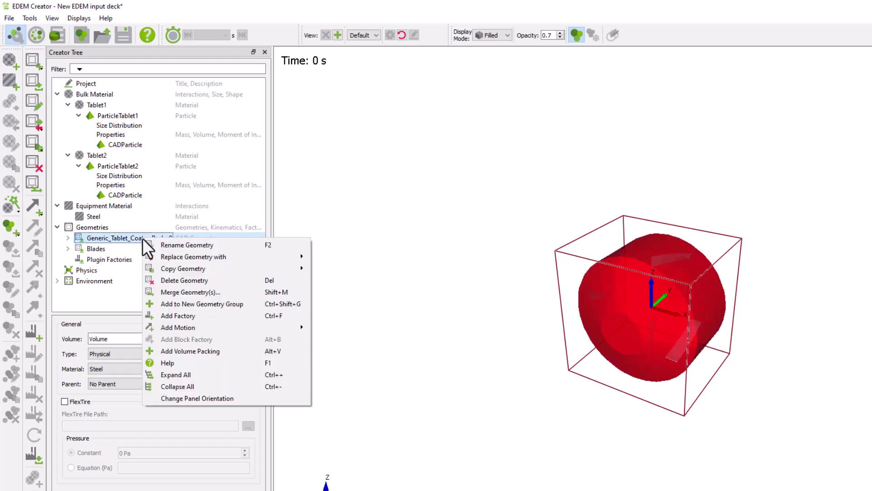
pyautogui.click(159, 245)
pyautogui.write('Dru')
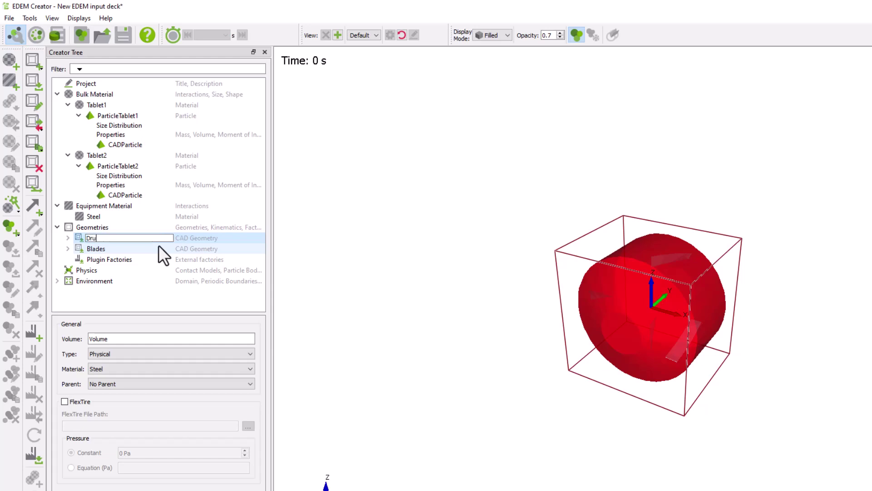
pyautogui.write('m')
pyautogui.press('Return')
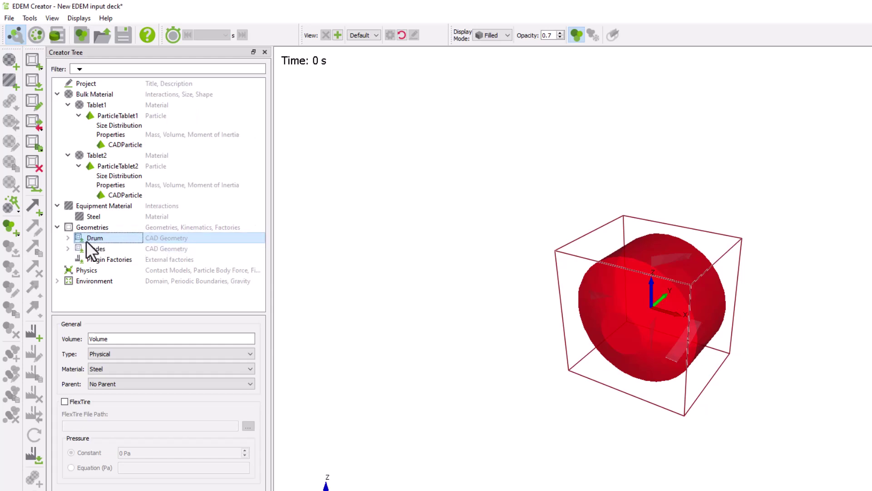
# - Add a linear rotation kinematic named Rotation to the Drum
pyautogui.click(68, 238)
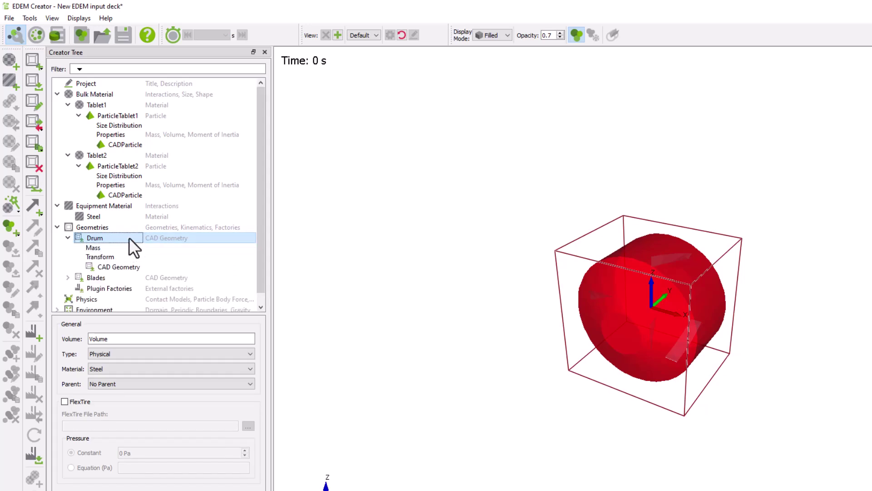
pyautogui.rightClick(127, 238)
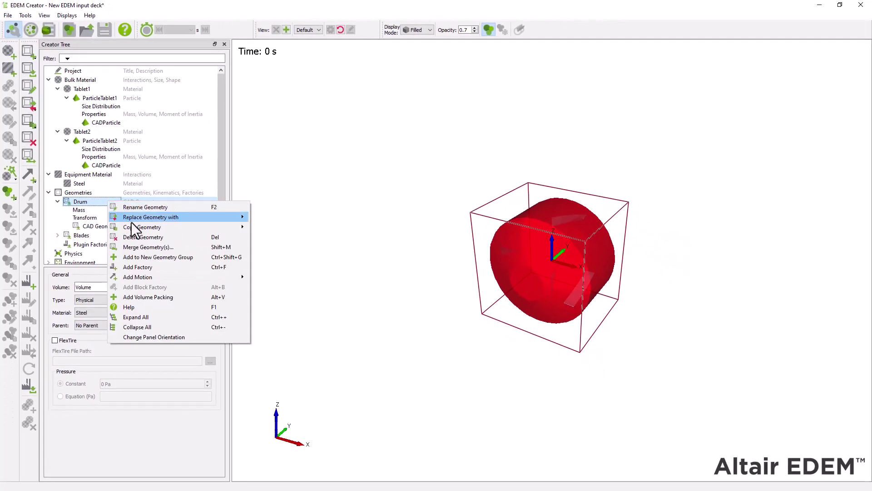
pyautogui.moveTo(201, 277)
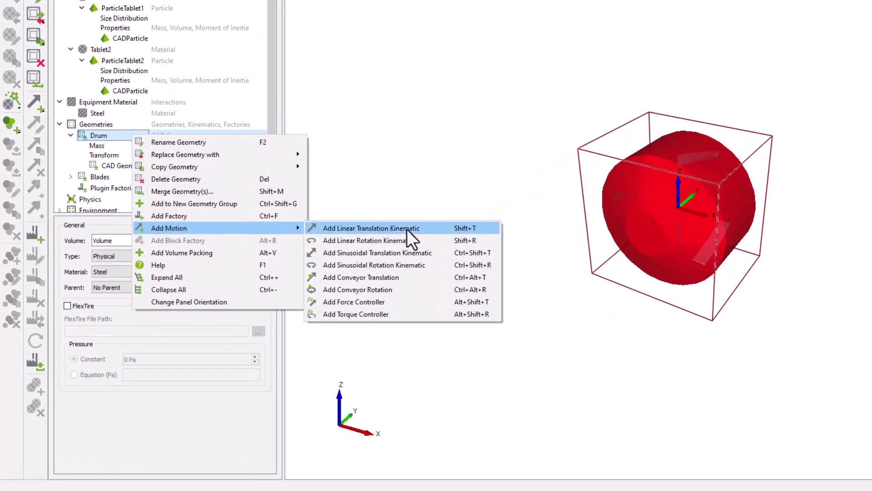
pyautogui.click(443, 241)
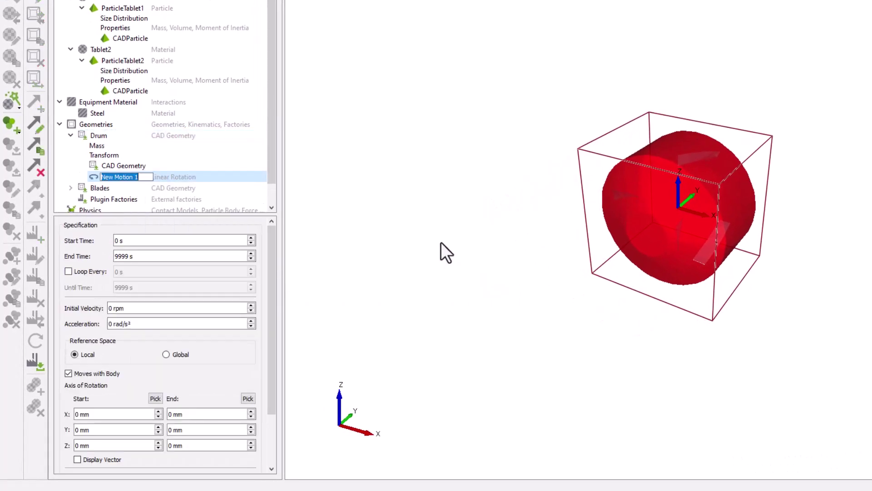
pyautogui.write('Rotation')
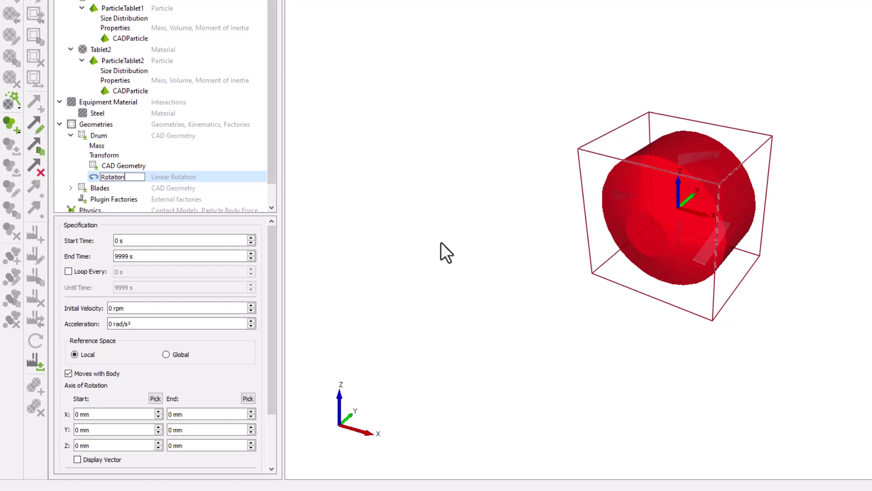
pyautogui.press('Return')
# - Set Rotation's start time to 1 s, velocity to 24 rpm, axis end Y to 1000 mm, and show its vector
pyautogui.click(184, 245)
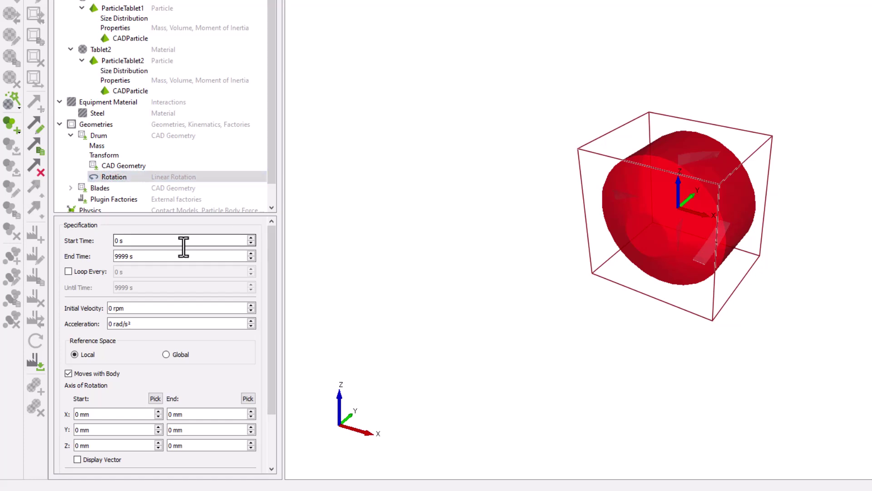
pyautogui.press('BackSpace')
pyautogui.write('1')
pyautogui.doubleClick(119, 308)
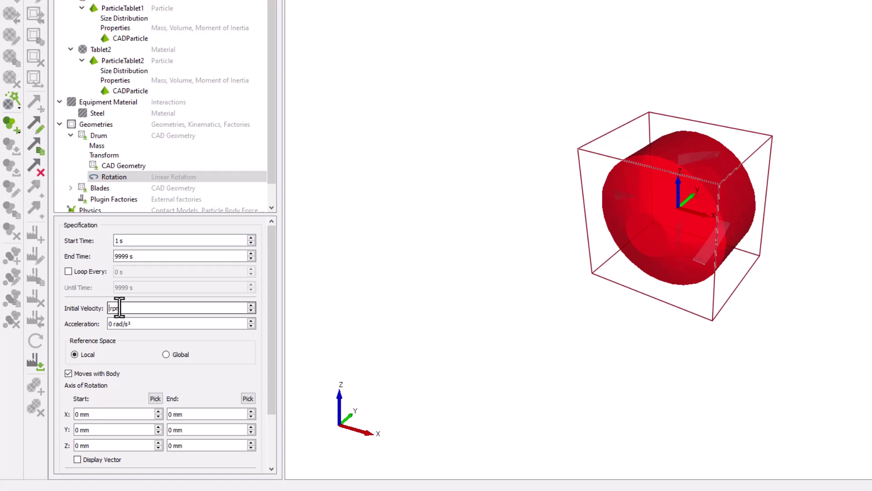
pyautogui.write('24')
pyautogui.scroll(-2, 166, 366)
pyautogui.doubleClick(173, 362)
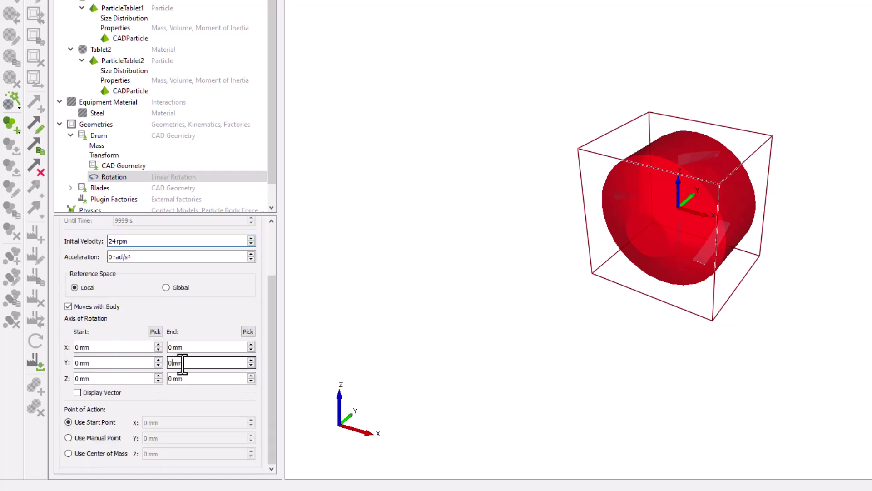
pyautogui.write('1000')
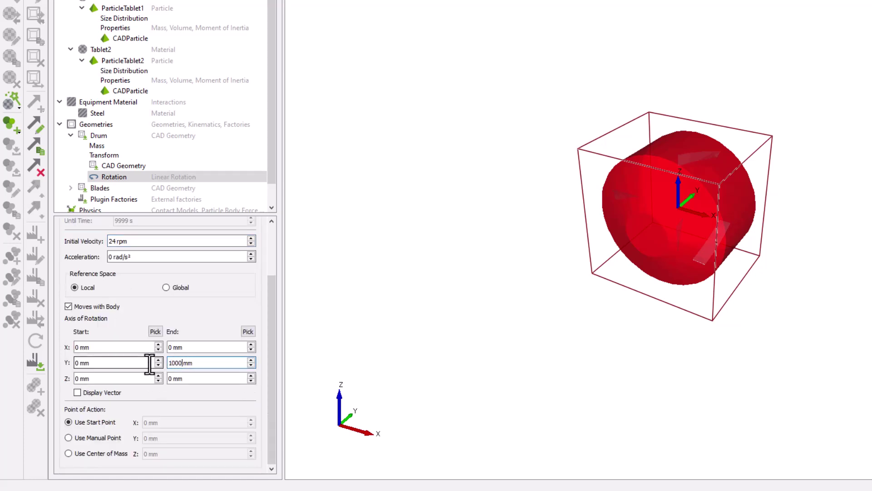
pyautogui.click(77, 393)
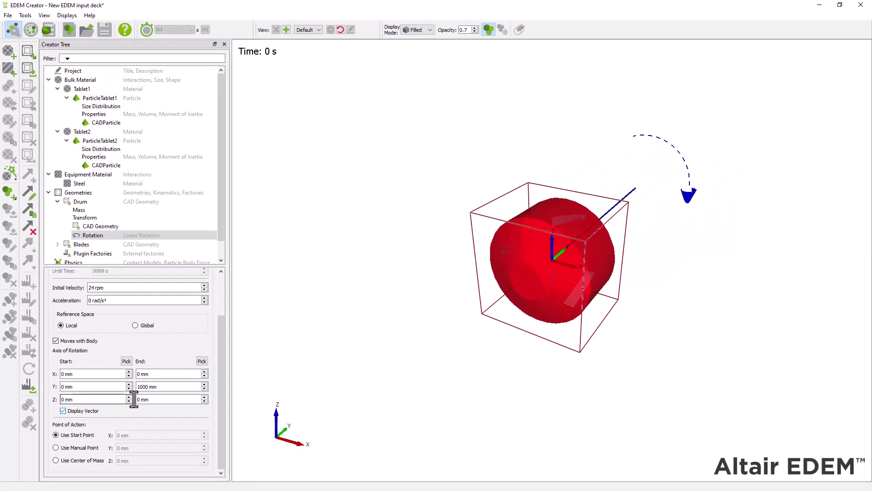
pyautogui.moveTo(509, 368); pyautogui.dragTo(487, 353)
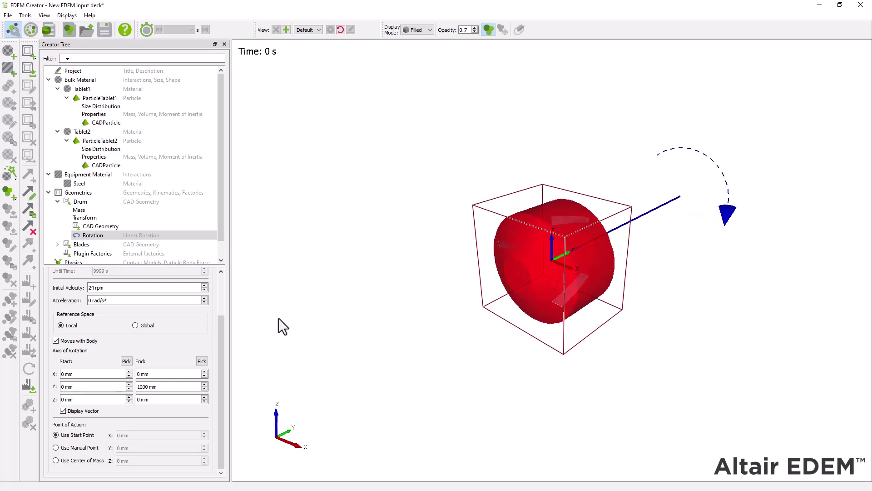
# - Hide the rotation axis vector and set the Blades geometry's parent to Drum
pyautogui.click(63, 411)
pyautogui.click(92, 244)
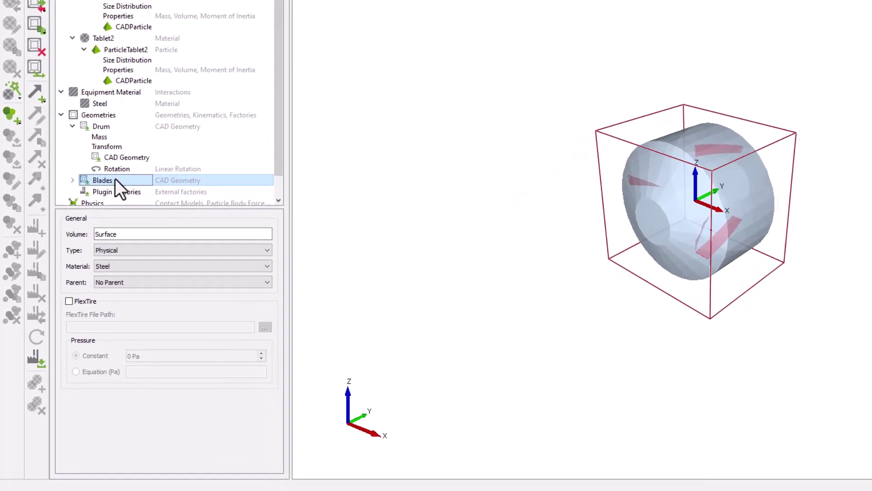
pyautogui.click(170, 283)
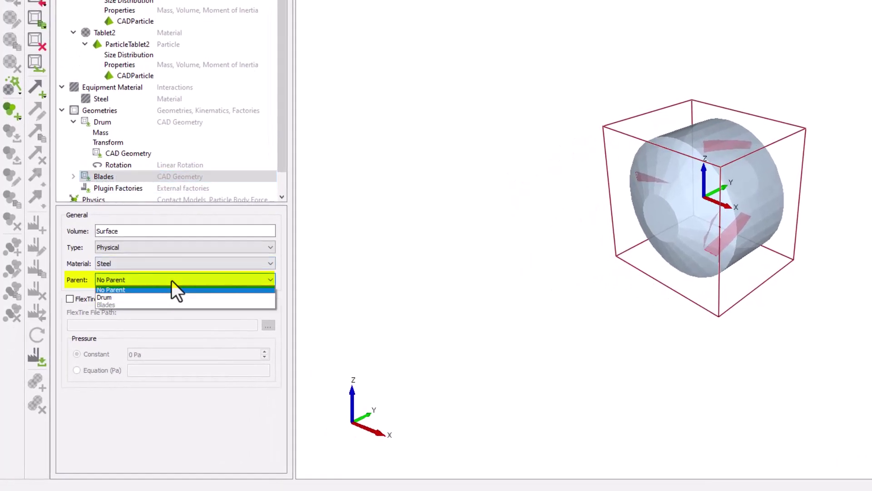
pyautogui.click(156, 298)
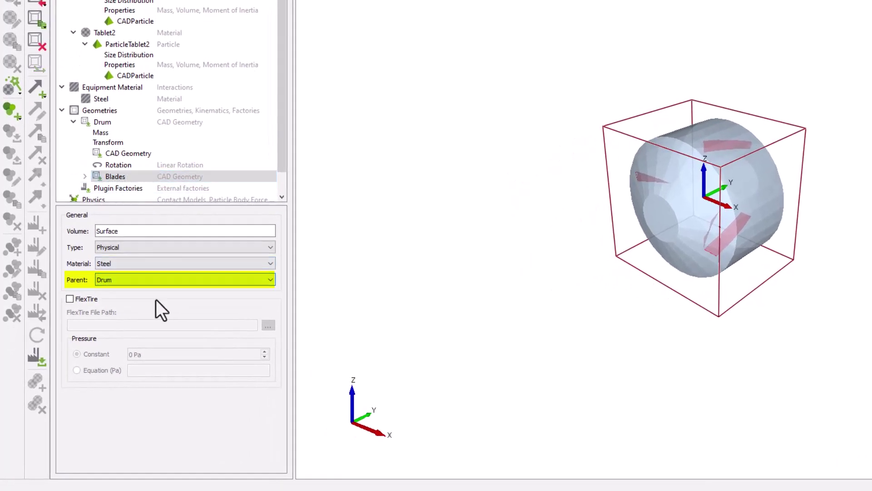
pyautogui.scroll(-1, 285, 155)
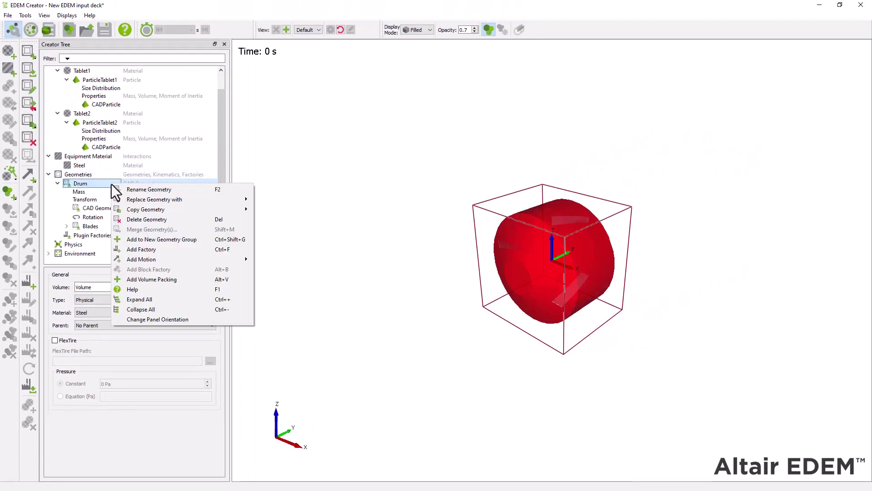
# - Add factory FactoryBase on the Drum, limited to a total mass of 0.5 kg
pyautogui.click(171, 250)
pyautogui.write('Fac')
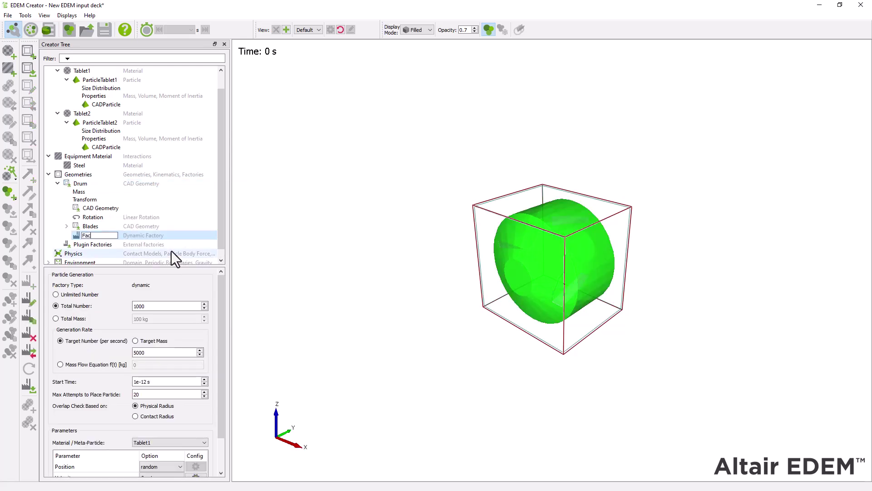
pyautogui.write('toryBase')
pyautogui.press('Return')
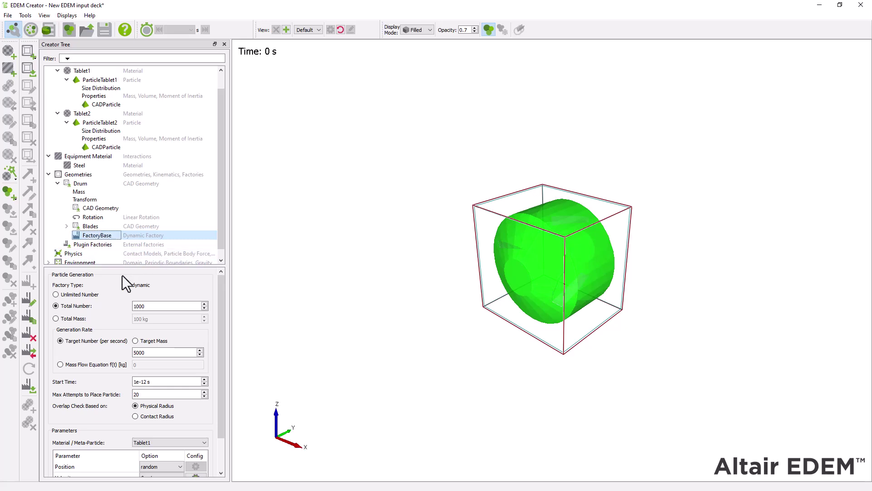
pyautogui.click(55, 319)
pyautogui.doubleClick(137, 318)
pyautogui.write('0.5')
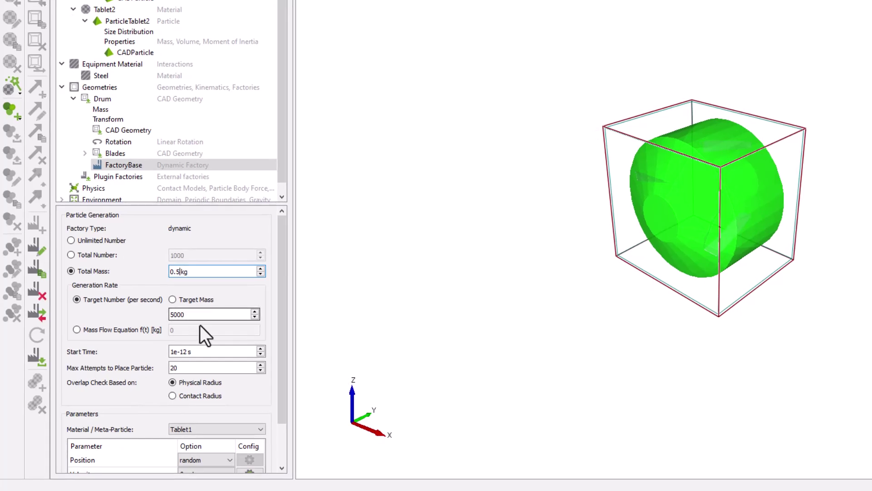
# - Keep Tablet1 as the factory's particle material and leave the fixed velocity settings unchanged
pyautogui.moveTo(281, 284); pyautogui.dragTo(271, 345)
pyautogui.click(258, 384)
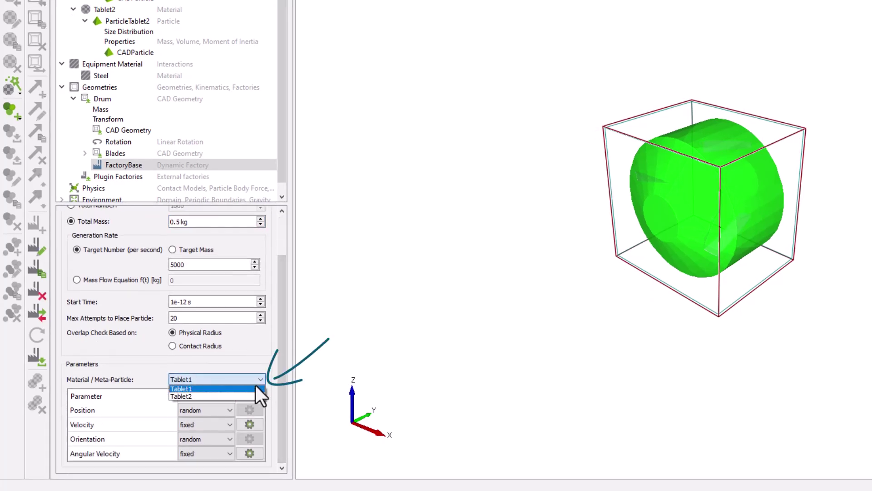
pyautogui.click(244, 389)
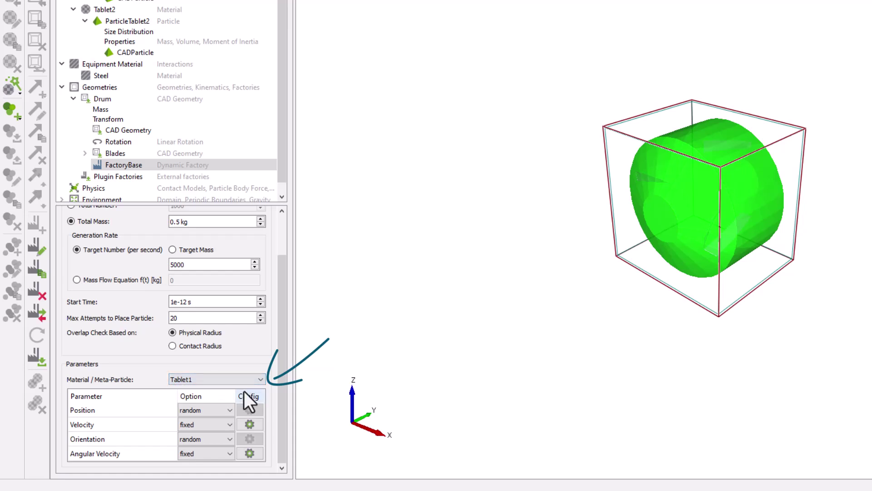
pyautogui.click(258, 428)
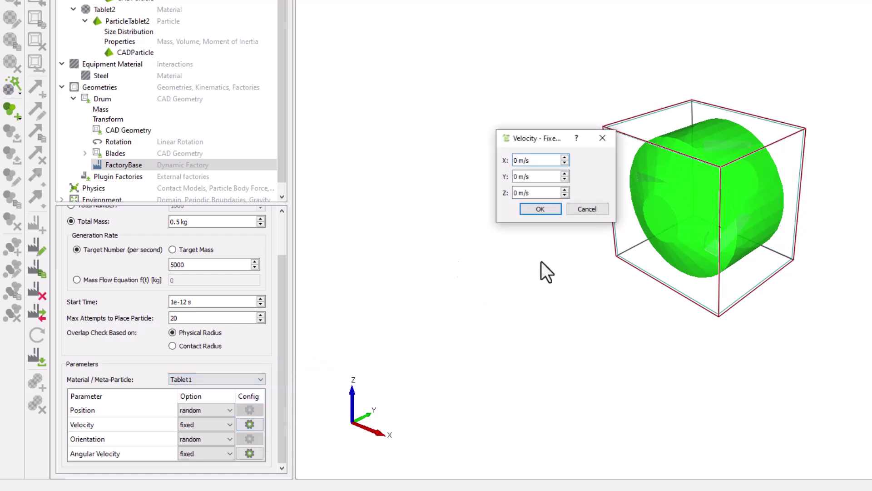
pyautogui.press('Return')
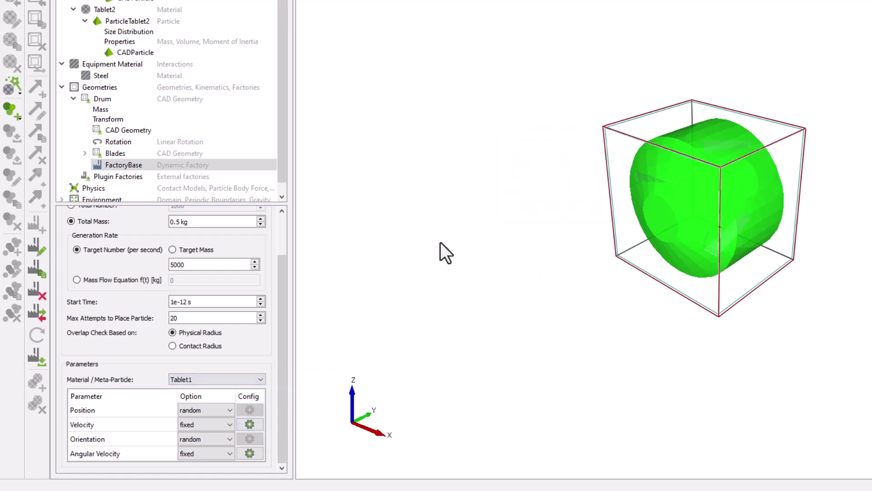
# - Copy FactoryBase onto the Drum and rename the copy FactoryTop
pyautogui.rightClick(150, 164)
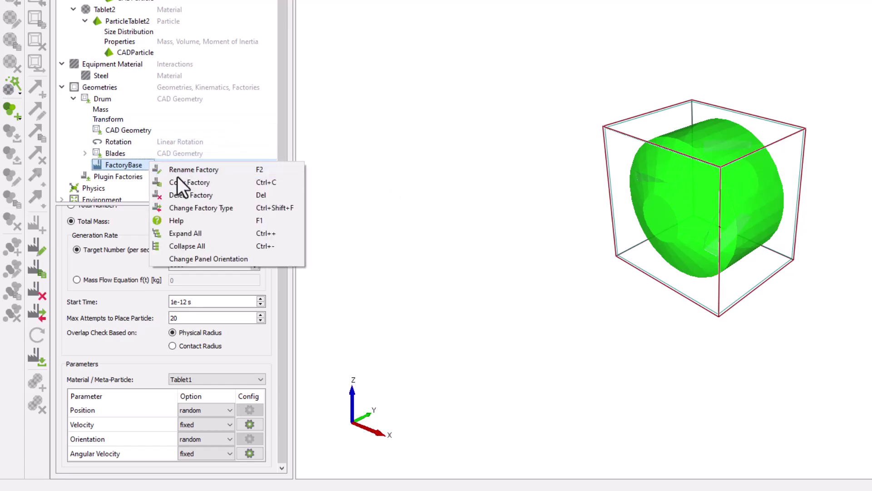
pyautogui.click(201, 183)
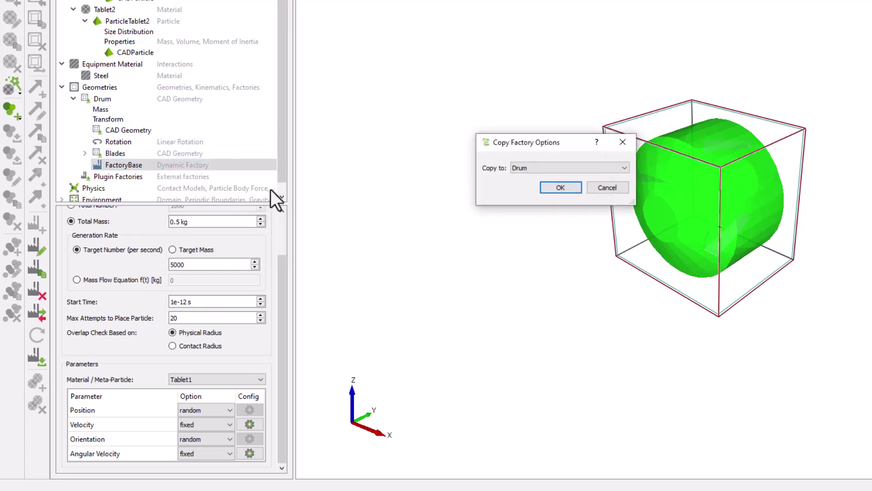
pyautogui.press('Return')
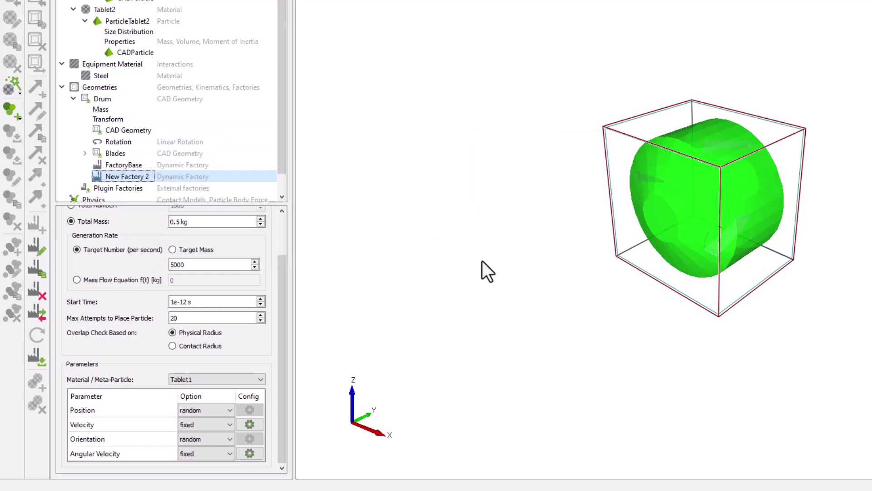
pyautogui.rightClick(152, 176)
pyautogui.click(182, 182)
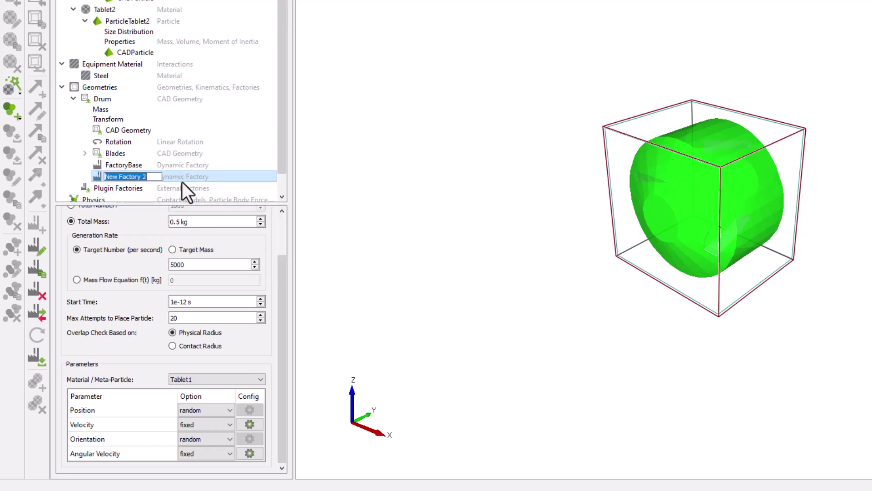
pyautogui.write('FactoryTop')
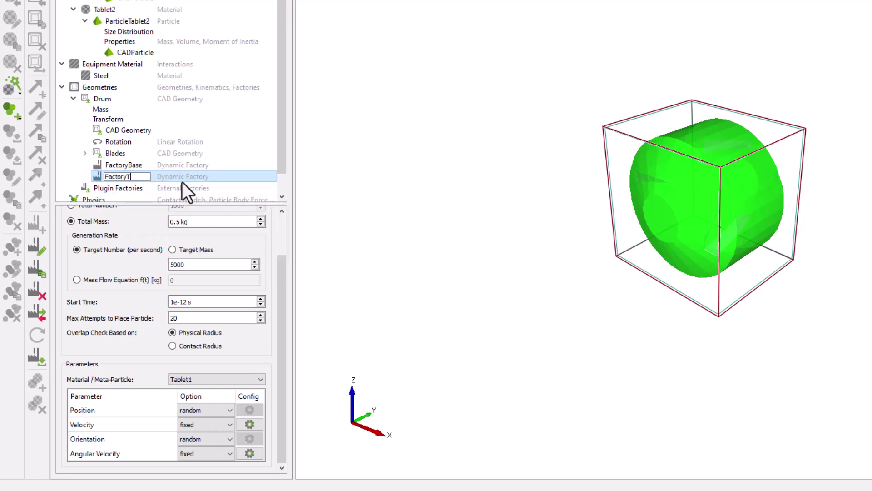
pyautogui.press('Return')
# - Set FactoryTop's start time to 0.5 s and its material to Tablet2
pyautogui.moveTo(282, 287); pyautogui.dragTo(276, 222)
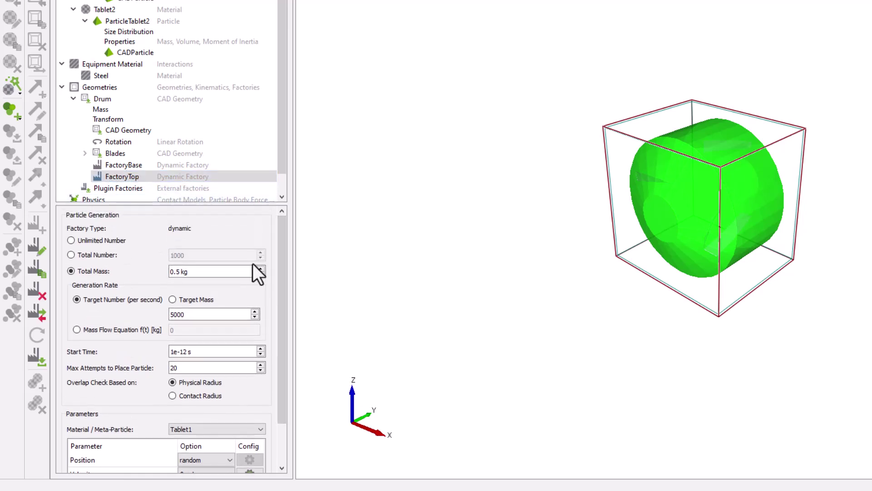
pyautogui.moveTo(201, 352); pyautogui.dragTo(134, 340)
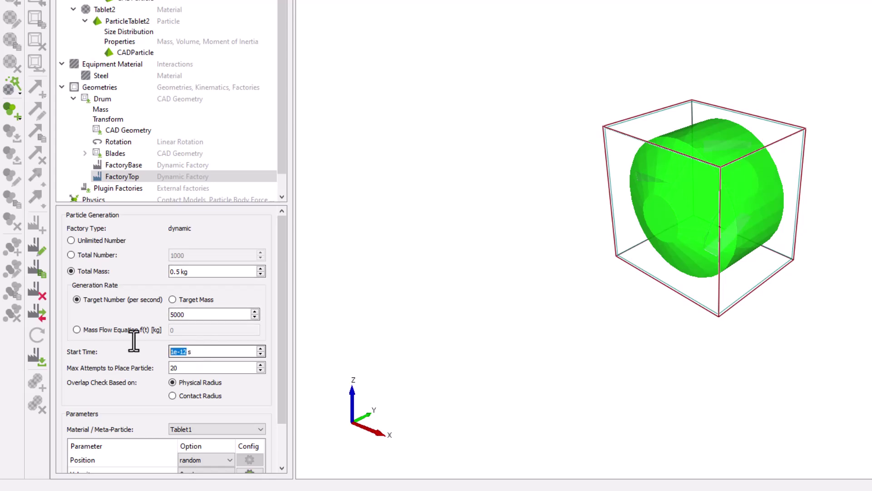
pyautogui.write('0.5')
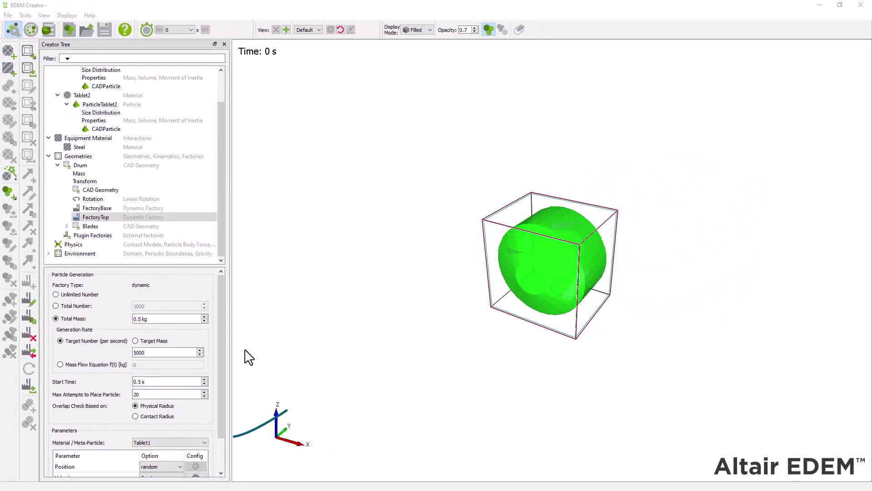
pyautogui.click(205, 442)
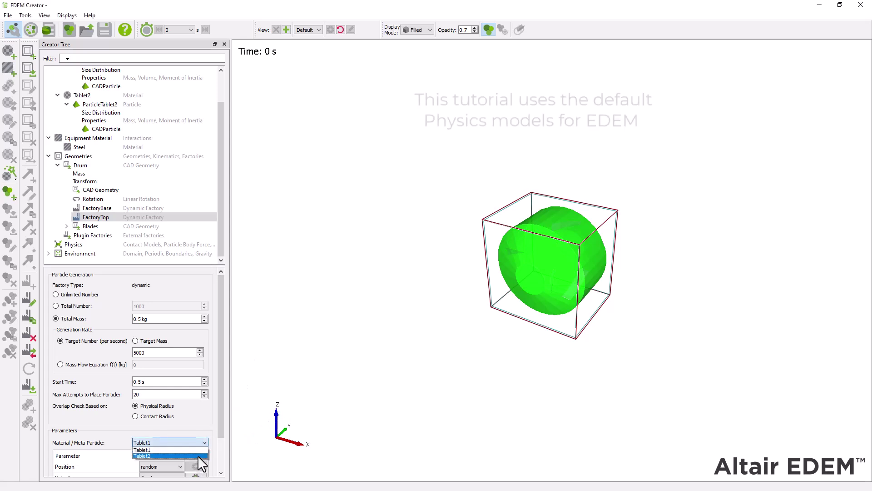
pyautogui.click(203, 455)
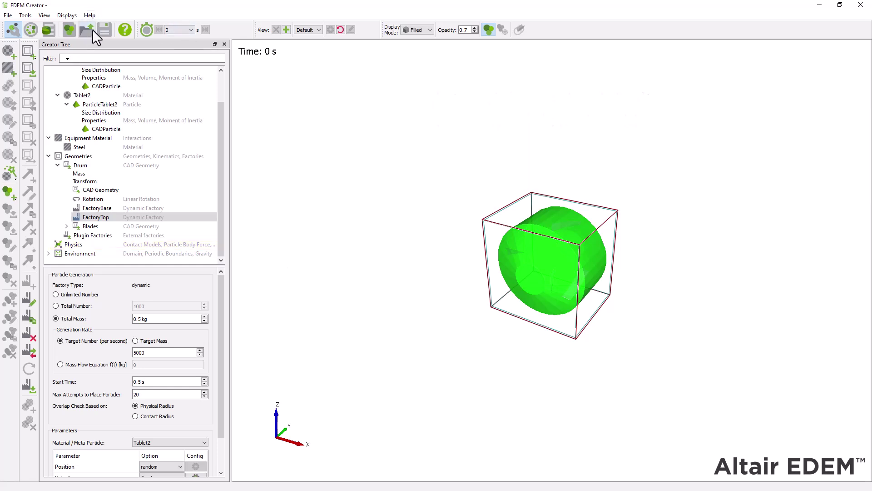
# - Save the model, then in the Simulator turn off Simulator Queries and Output Results and open Advanced Settings
pyautogui.click(104, 30)
pyautogui.click(32, 30)
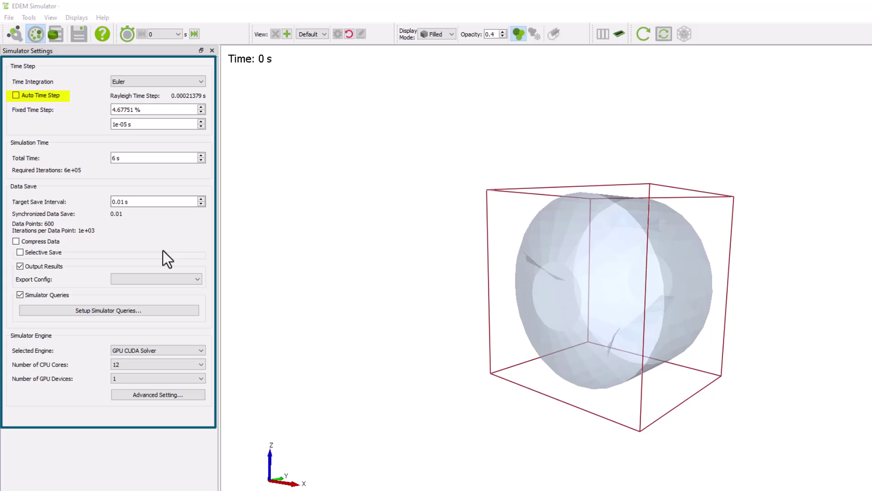
pyautogui.click(20, 295)
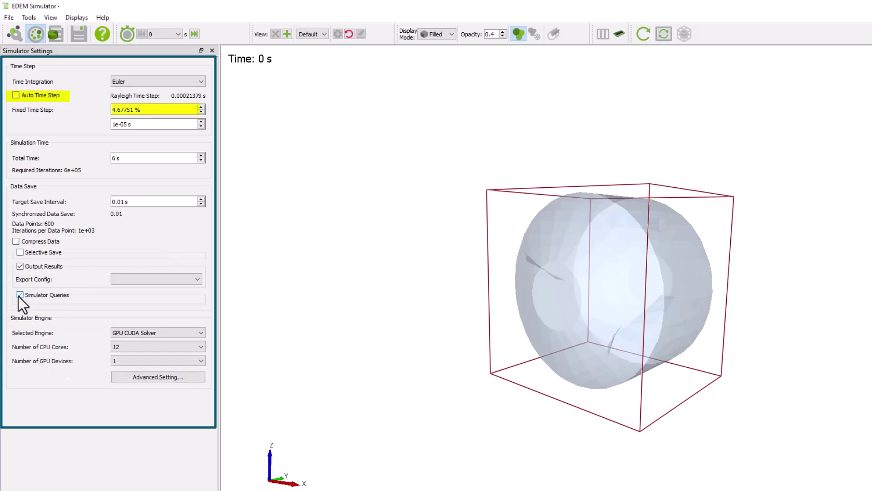
pyautogui.click(20, 268)
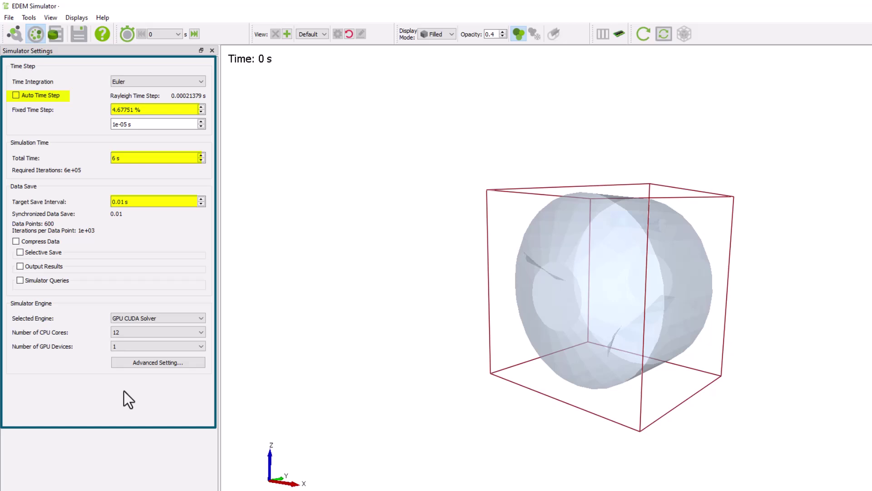
pyautogui.click(165, 364)
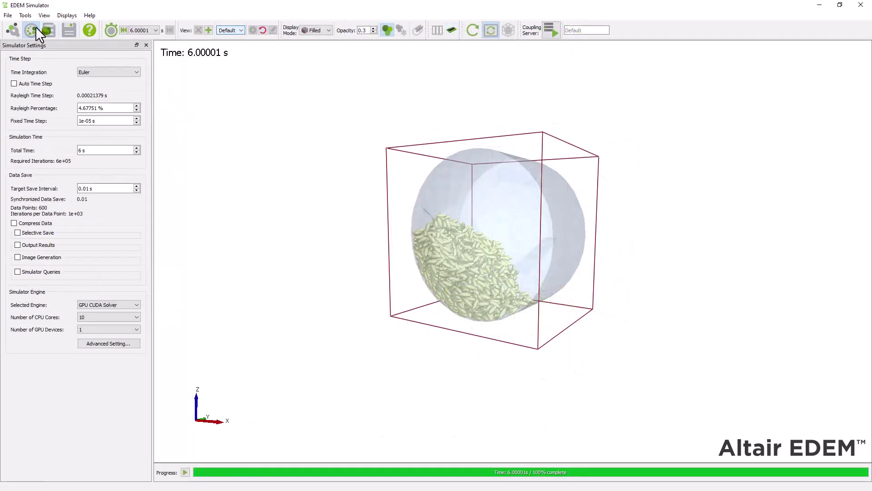
# - In Analyst, hide all particles using the All Particles display settings
pyautogui.click(47, 31)
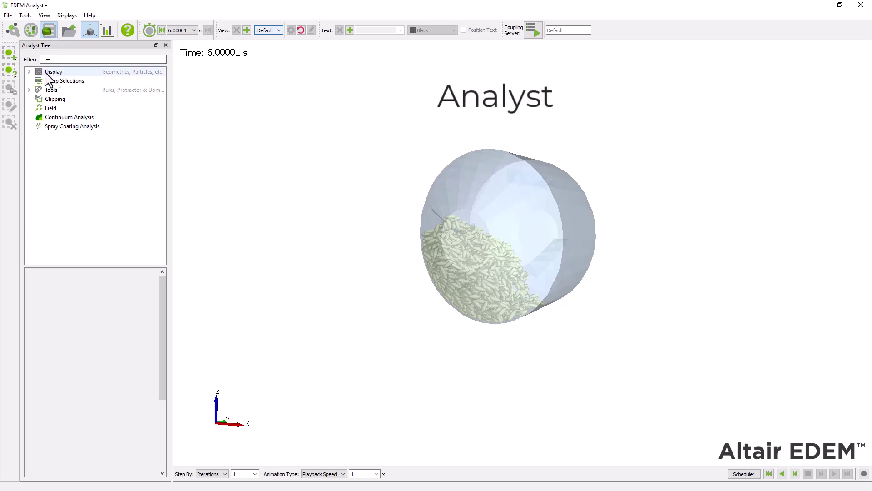
pyautogui.click(29, 72)
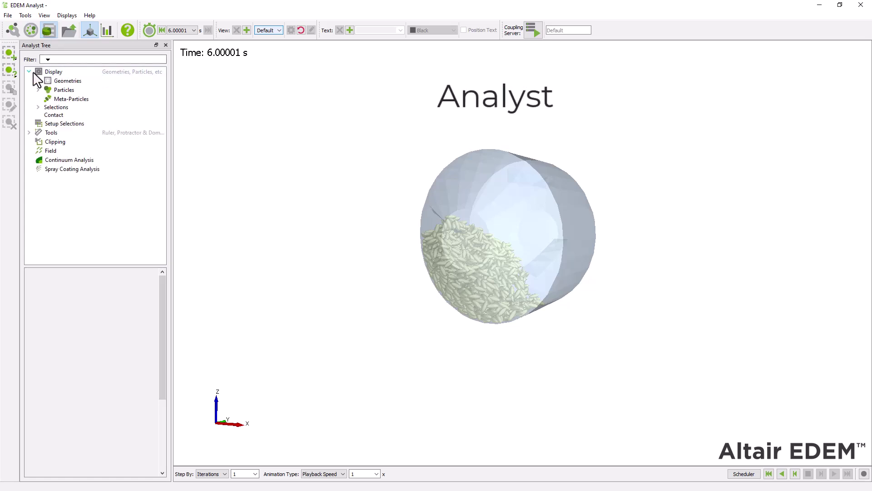
pyautogui.click(49, 89)
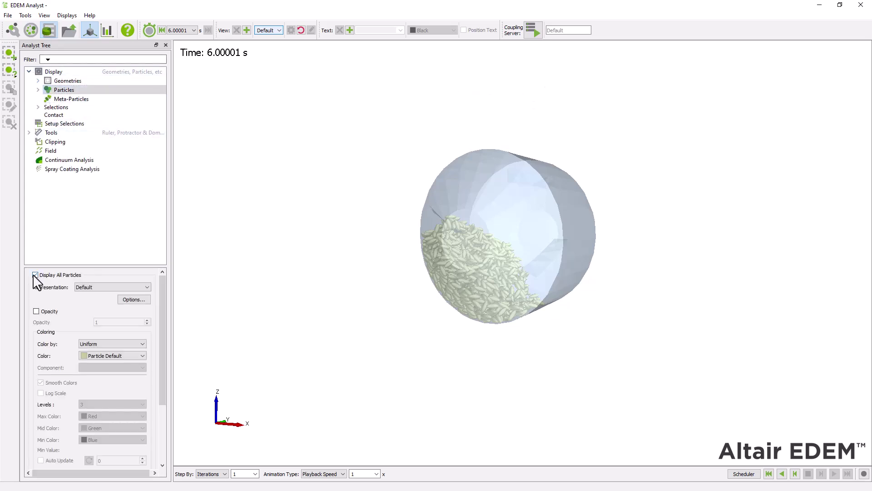
pyautogui.moveTo(159, 287); pyautogui.dragTo(163, 418)
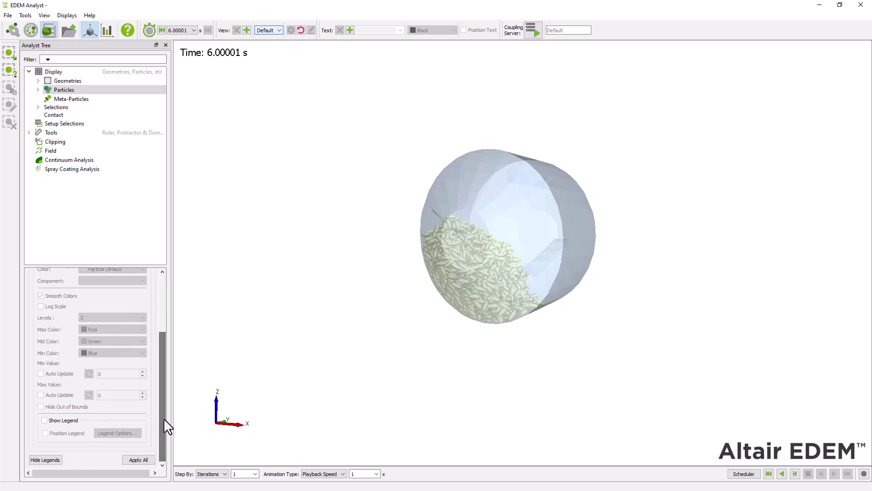
pyautogui.click(140, 458)
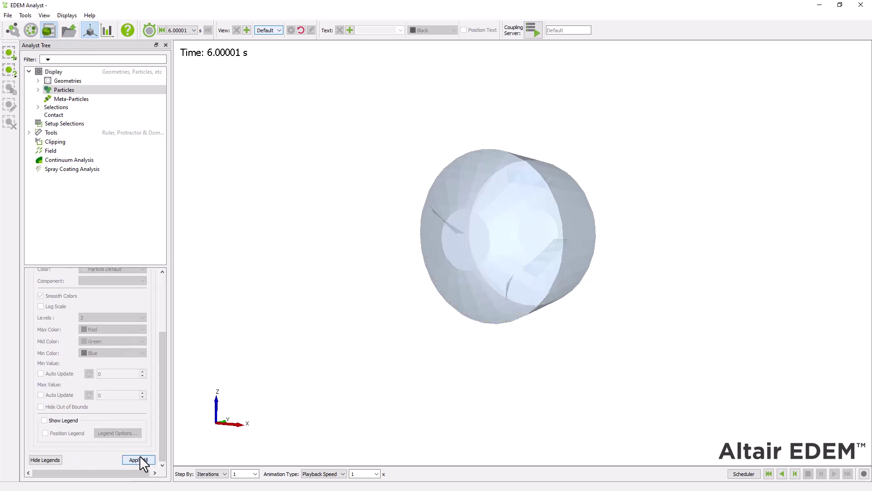
# - Show ParticleTablet1 in dark red and ParticleTablet2, viewing the drum from the front
pyautogui.click(38, 89)
pyautogui.click(82, 101)
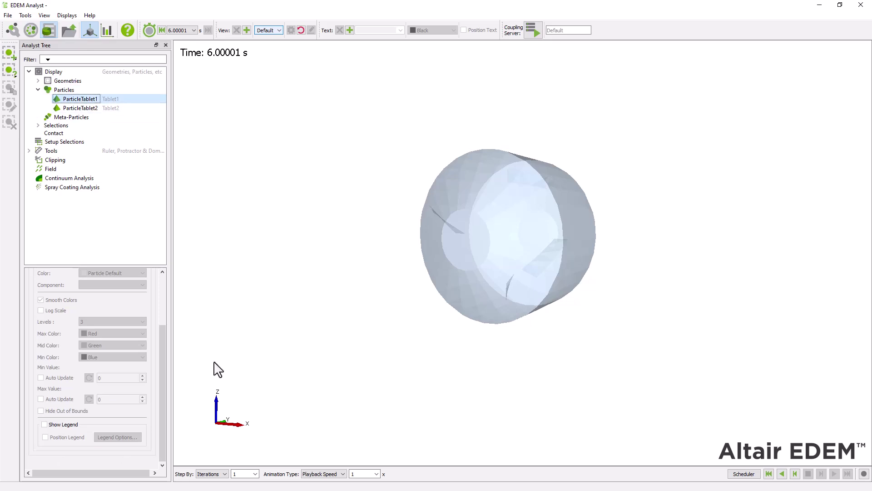
pyautogui.moveTo(164, 361); pyautogui.dragTo(152, 267)
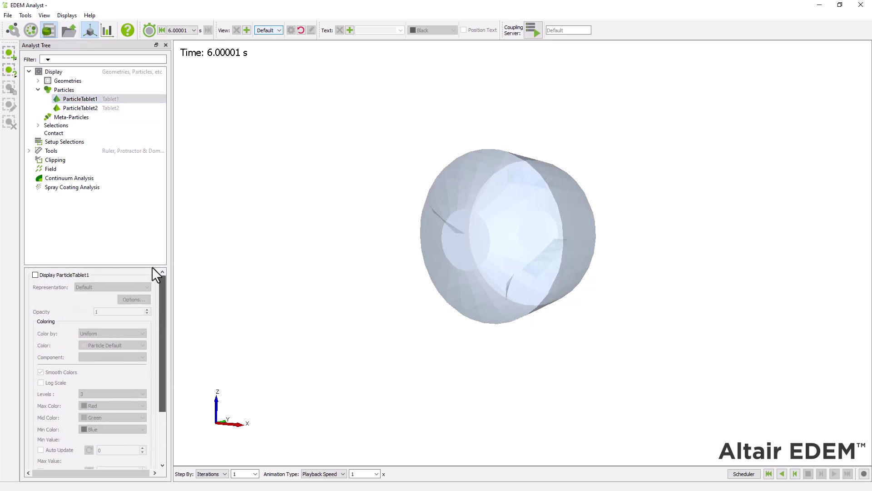
pyautogui.click(60, 275)
pyautogui.click(140, 346)
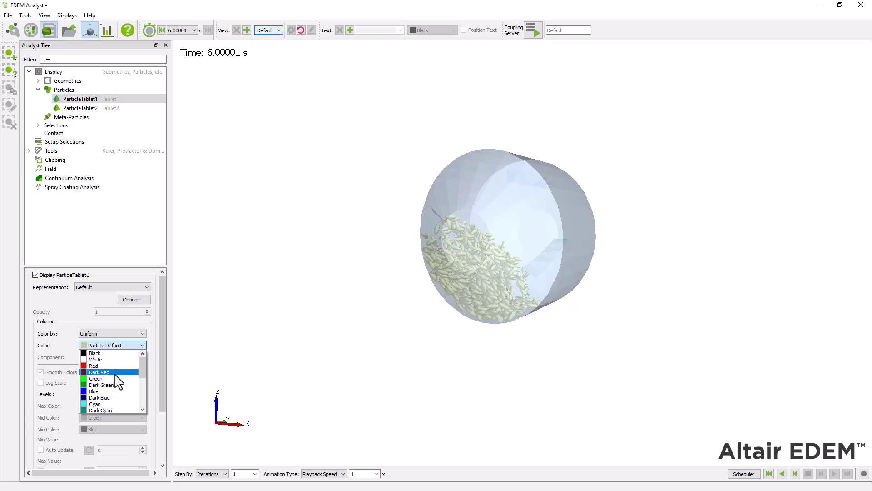
pyautogui.click(114, 373)
pyautogui.click(93, 109)
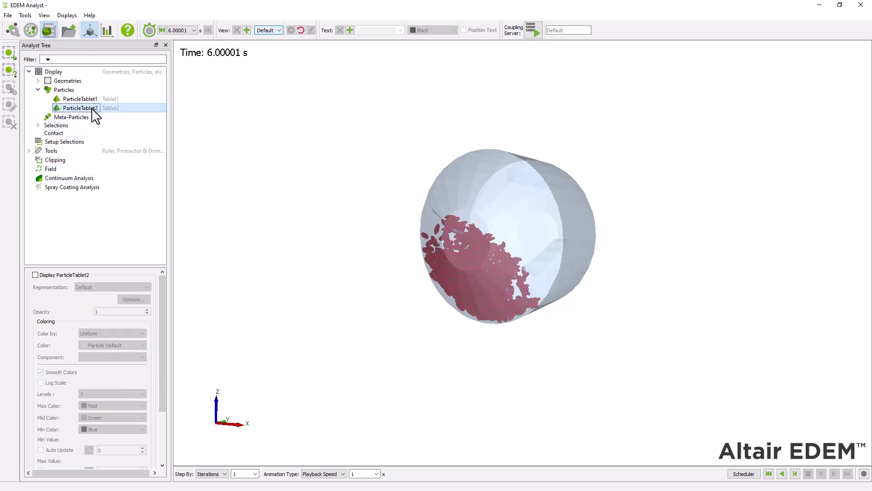
pyautogui.click(35, 275)
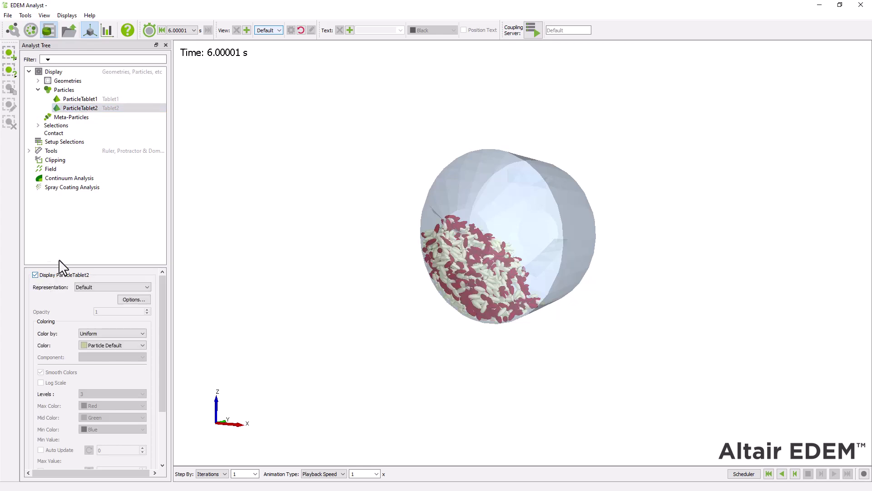
pyautogui.moveTo(366, 329); pyautogui.dragTo(500, 325)
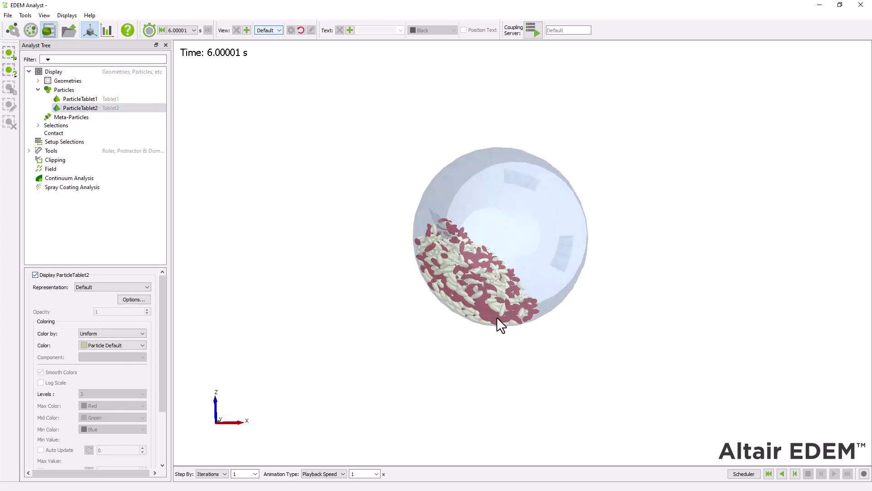
pyautogui.click(769, 474)
pyautogui.click(835, 474)
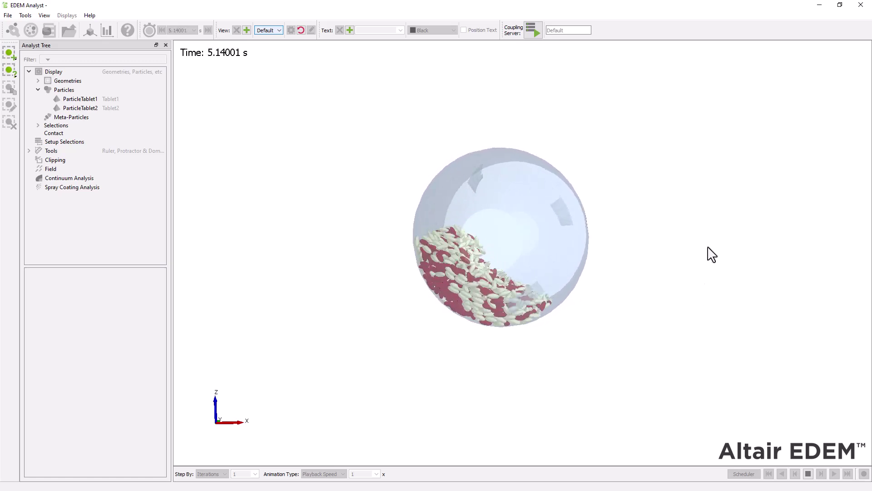
pyautogui.moveTo(712, 255); pyautogui.dragTo(512, 280)
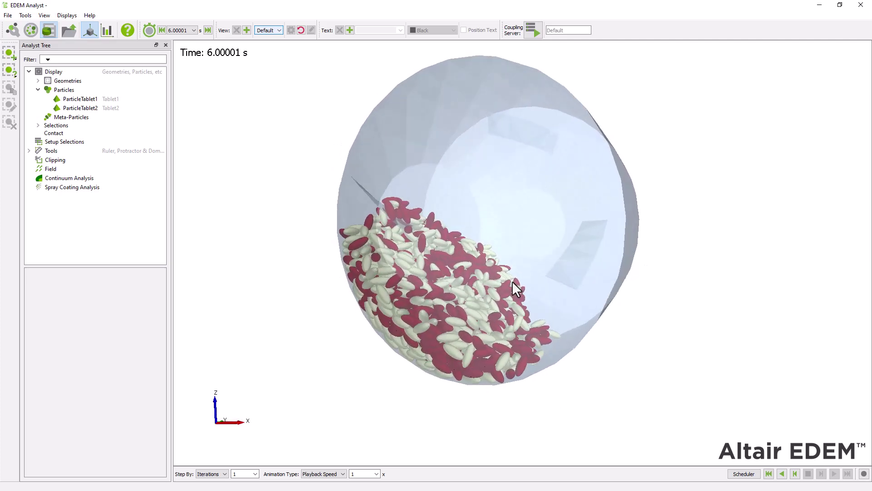
pyautogui.scroll(-3, 512, 281)
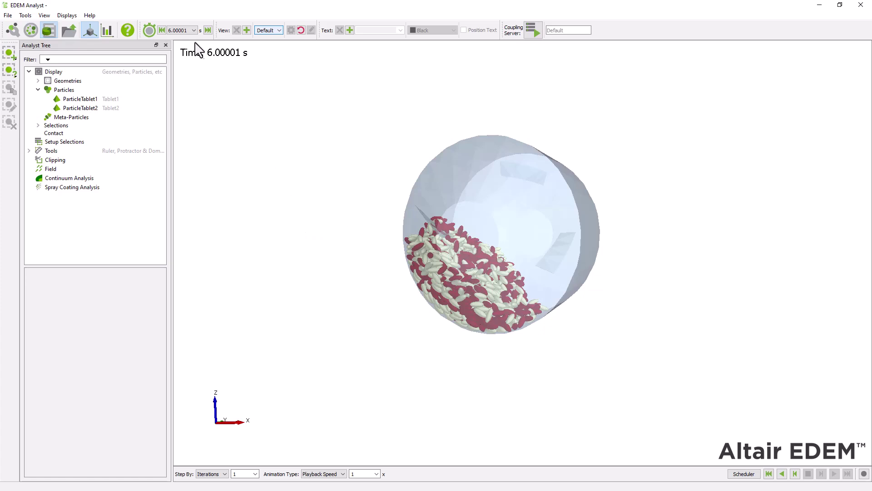
pyautogui.click(183, 70)
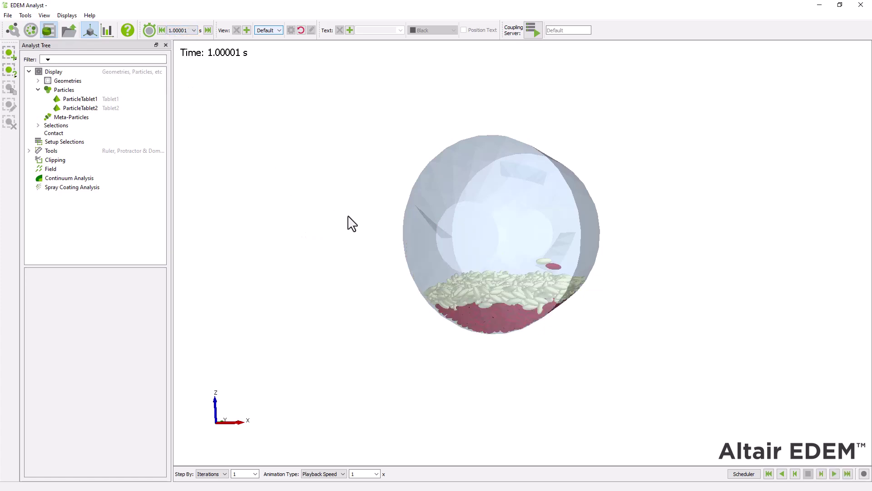
pyautogui.moveTo(347, 222); pyautogui.dragTo(429, 226)
pyautogui.click(191, 30)
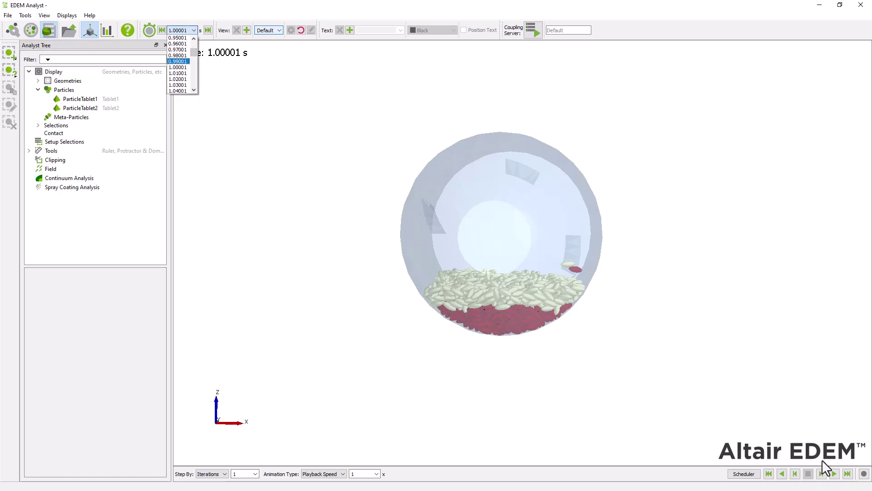
pyautogui.click(834, 473)
pyautogui.click(835, 473)
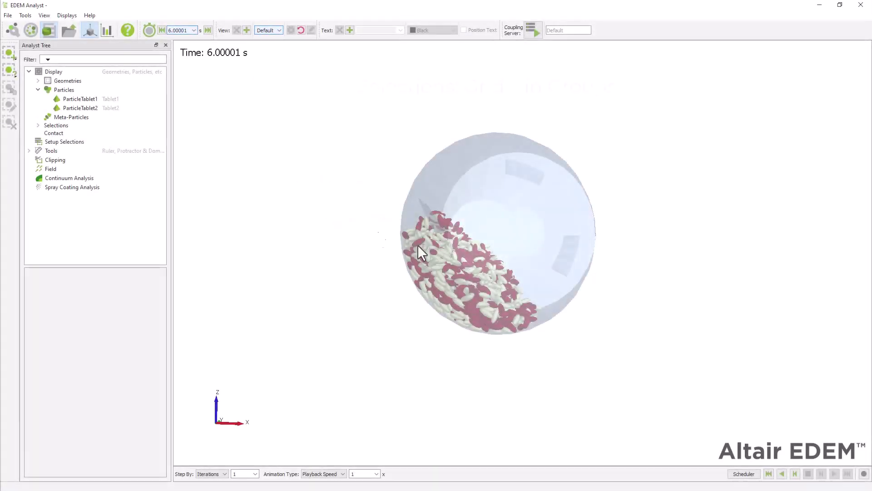
# - Hide all particles in the view
pyautogui.click(81, 90)
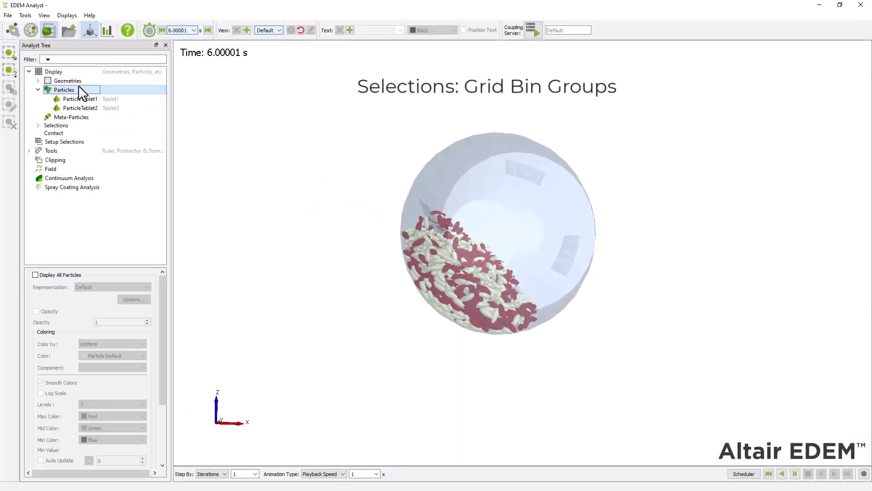
pyautogui.click(36, 275)
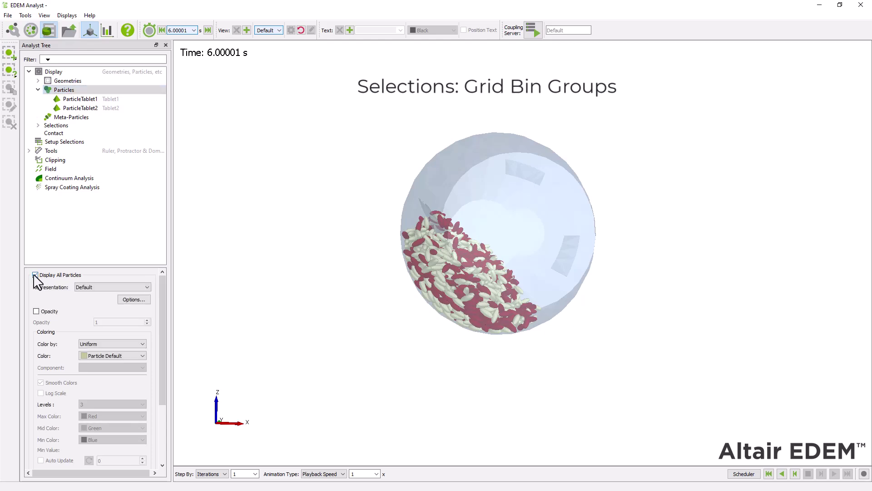
pyautogui.moveTo(164, 323); pyautogui.dragTo(164, 381)
pyautogui.click(138, 459)
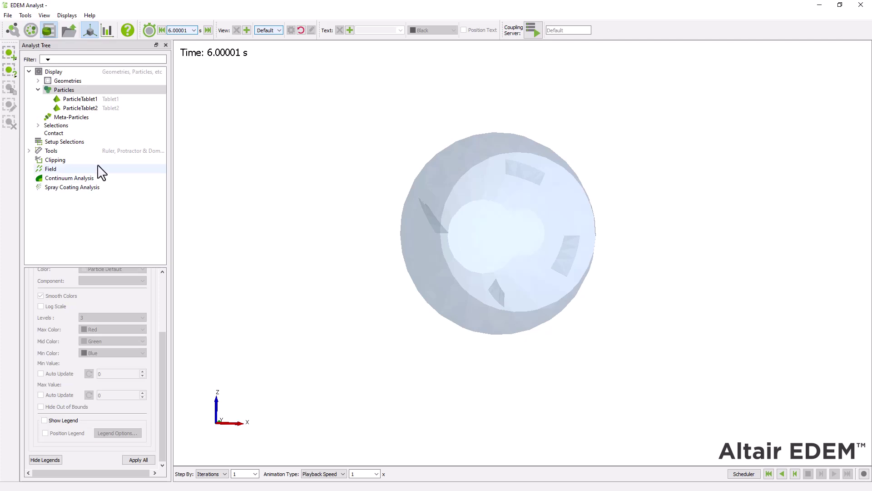
# - Add Grid Bin Group 01 with bin counts 10, 1 and 10
pyautogui.rightClick(86, 142)
pyautogui.moveTo(113, 145)
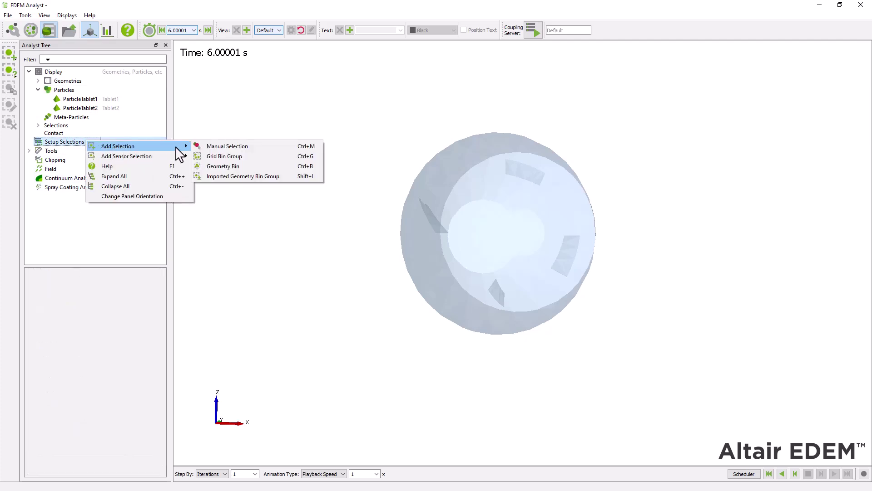
pyautogui.click(253, 153)
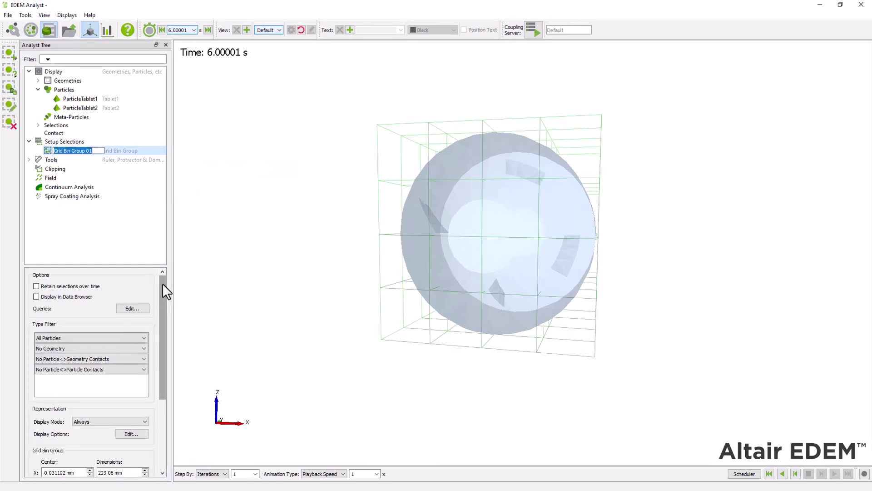
pyautogui.moveTo(162, 286); pyautogui.dragTo(162, 391)
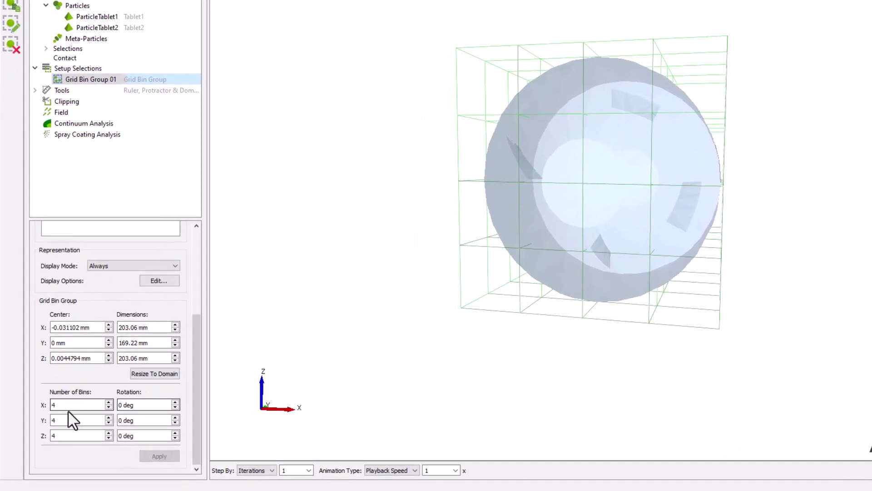
pyautogui.doubleClick(55, 404)
pyautogui.write('10')
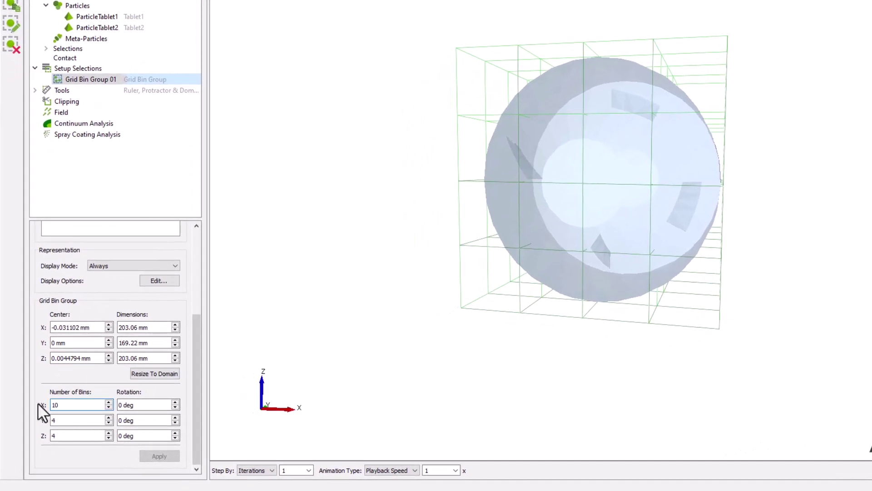
pyautogui.doubleClick(55, 420)
pyautogui.write('1')
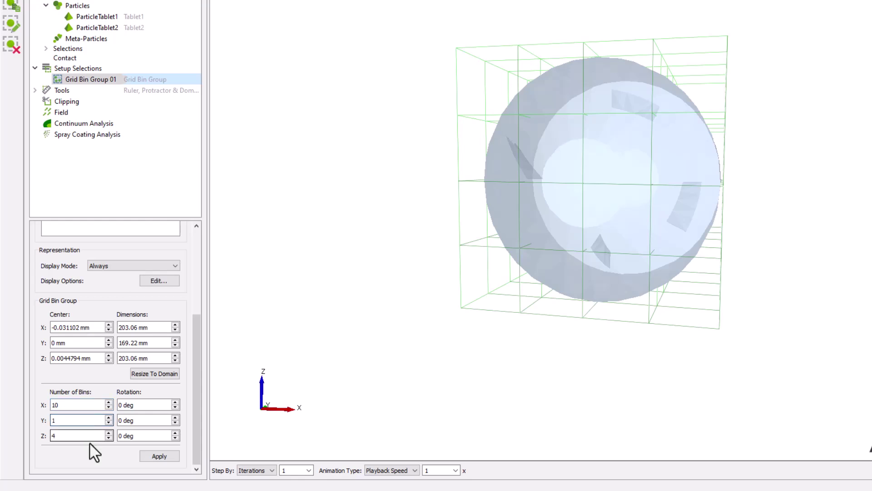
pyautogui.doubleClick(75, 436)
pyautogui.write('10')
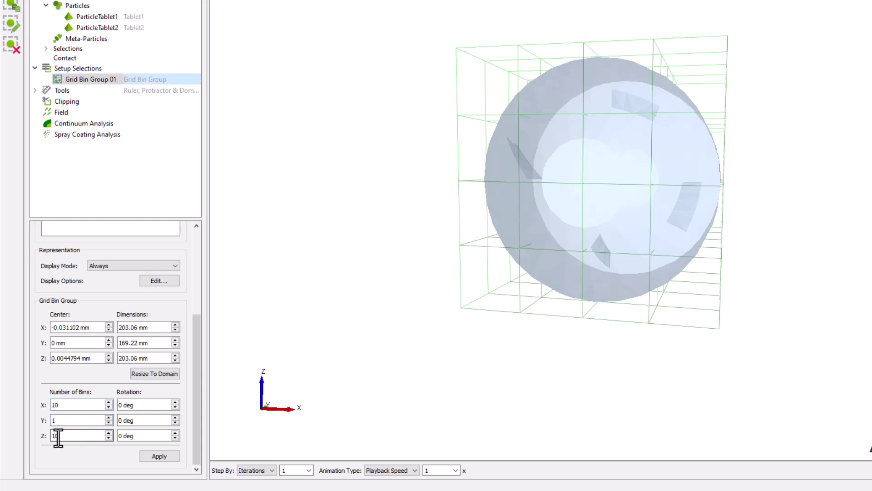
pyautogui.click(159, 456)
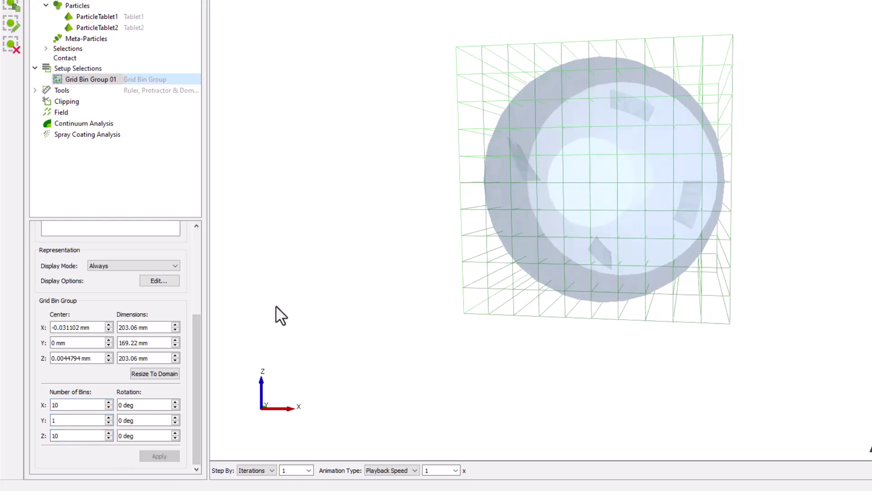
# - Show bins only If Populated, display ParticleTablet1 and ParticleTablet2, and reselect Grid Bin Group 01
pyautogui.click(174, 266)
pyautogui.click(146, 282)
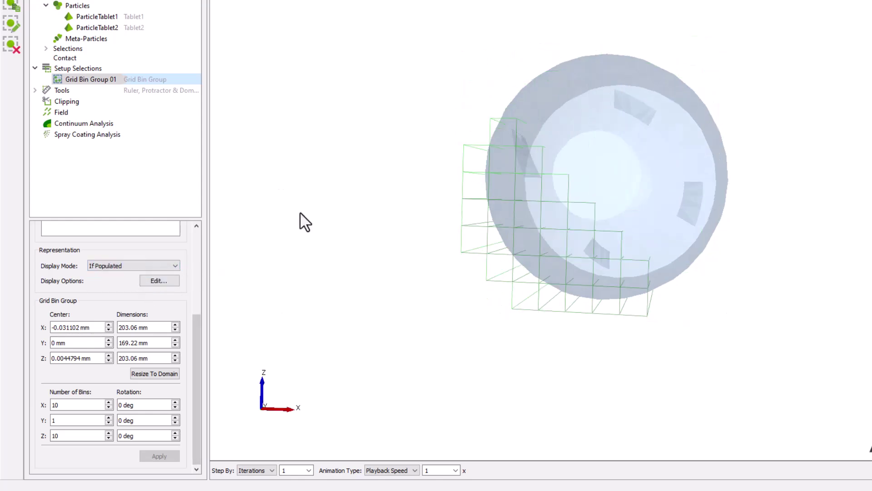
pyautogui.click(112, 18)
pyautogui.scroll(3, 83, 279)
pyautogui.click(42, 229)
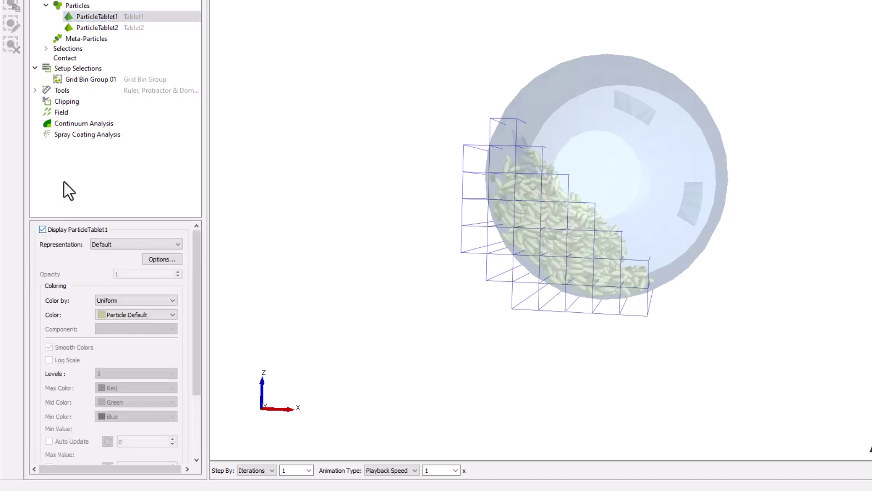
pyautogui.click(112, 28)
pyautogui.click(42, 229)
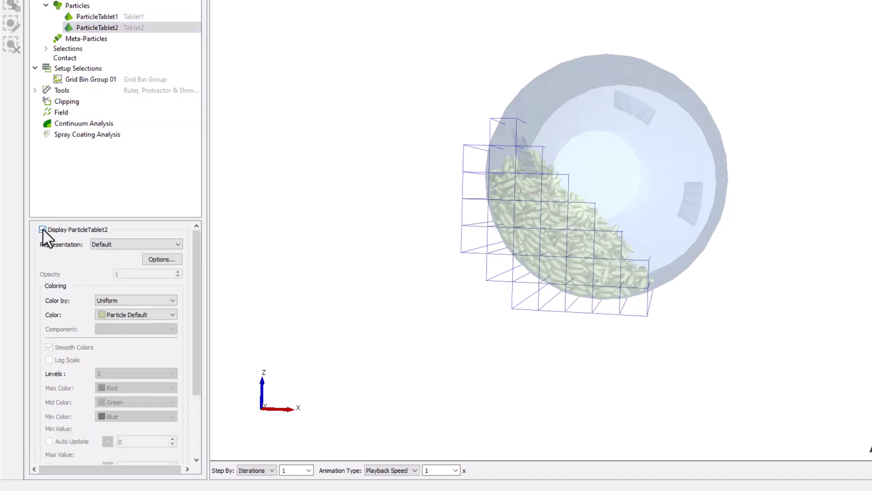
pyautogui.click(175, 259)
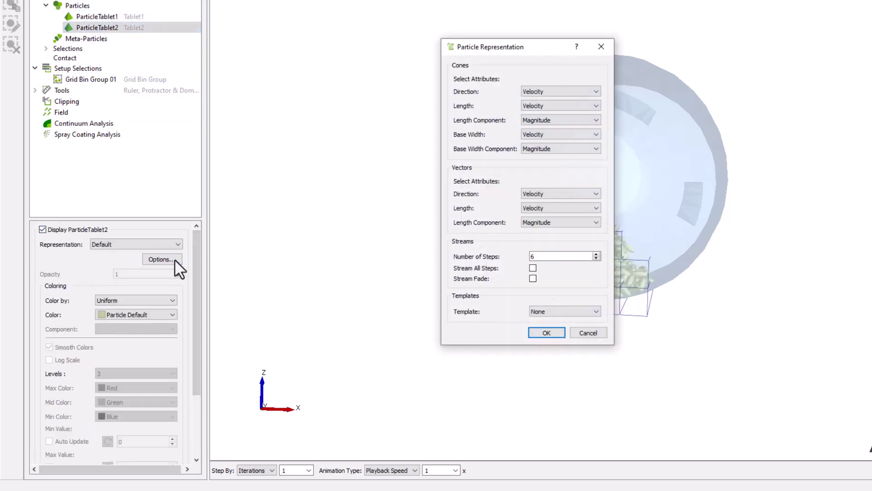
pyautogui.press('Escape')
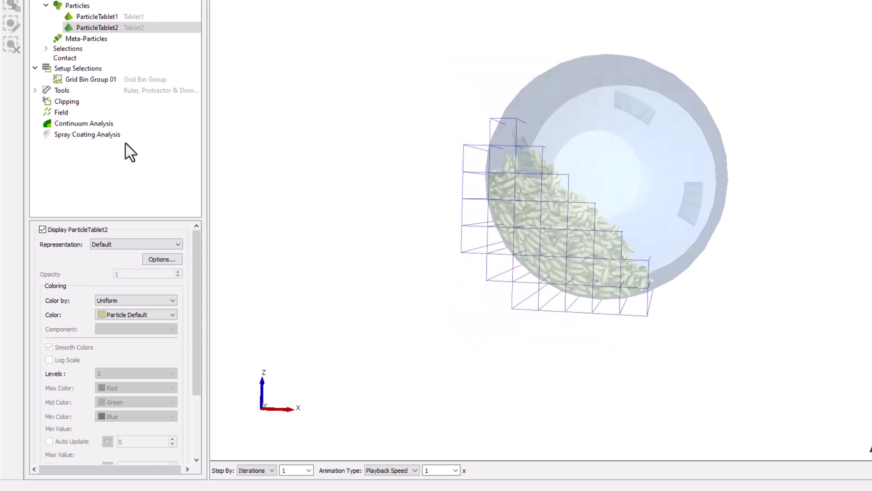
pyautogui.click(109, 83)
# - In the Selection Query Editor, add Number of Particles queries for ParticleTablet1 and ParticleTablet2
pyautogui.click(157, 269)
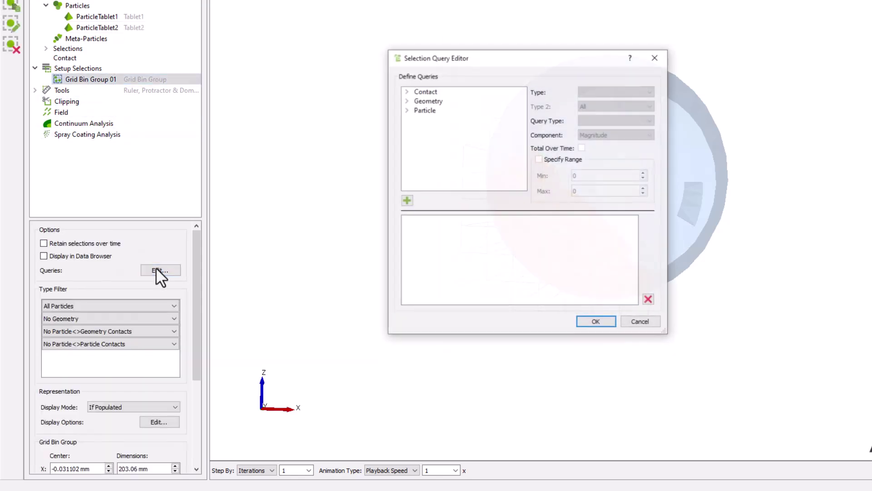
pyautogui.click(407, 110)
pyautogui.scroll(-4, 410, 154)
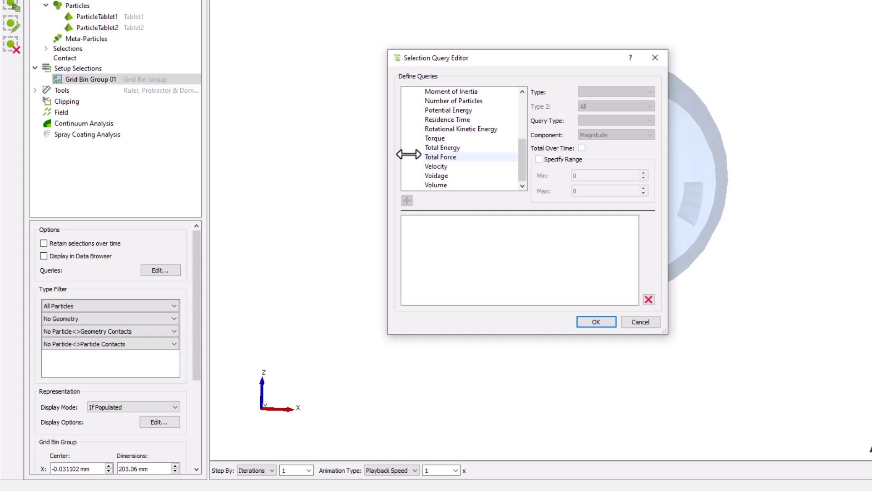
pyautogui.click(453, 101)
pyautogui.click(617, 92)
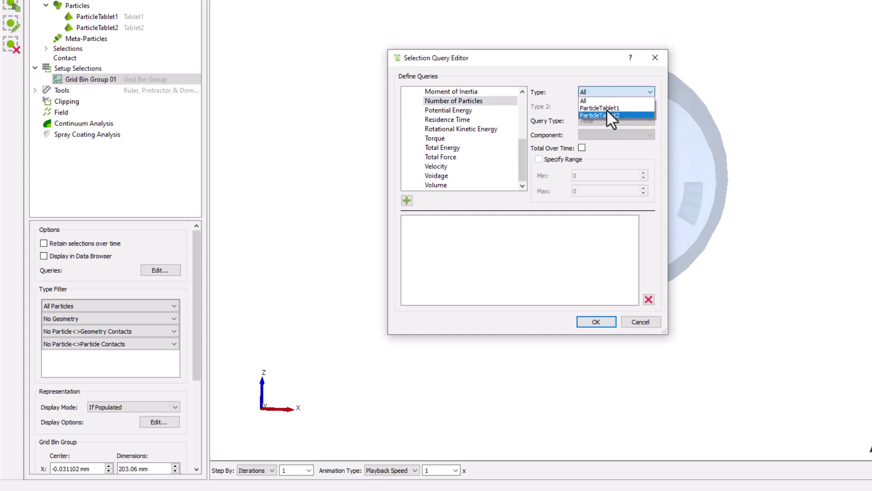
pyautogui.click(600, 107)
pyautogui.click(407, 200)
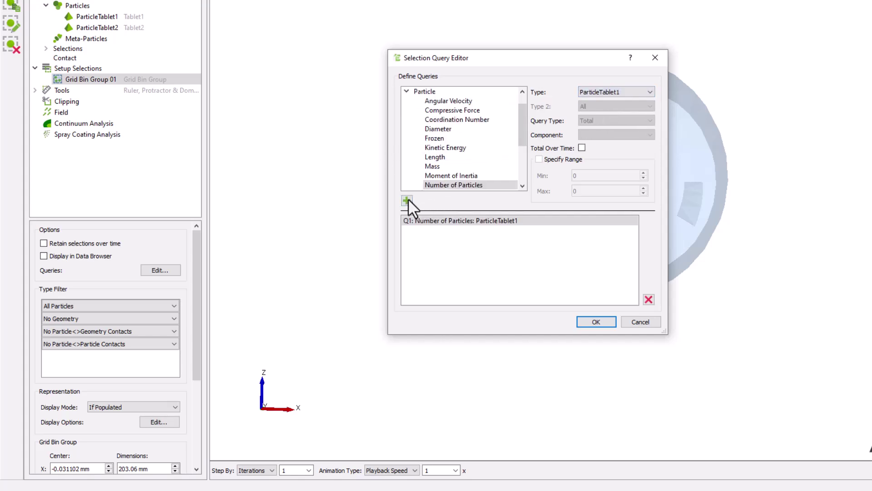
pyautogui.click(613, 91)
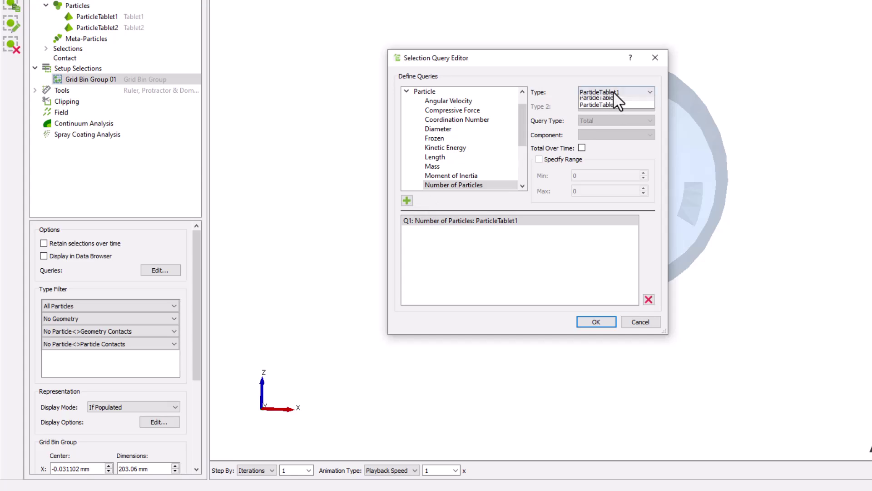
pyautogui.click(619, 115)
pyautogui.click(407, 200)
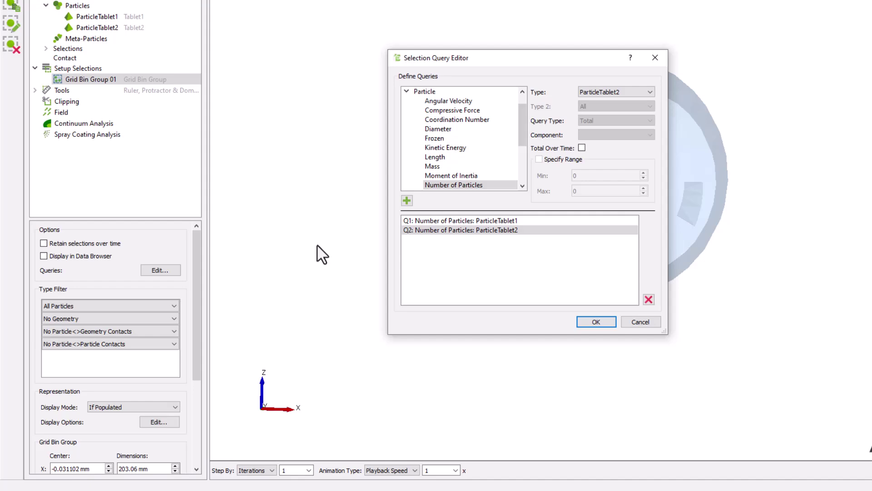
pyautogui.press('Return')
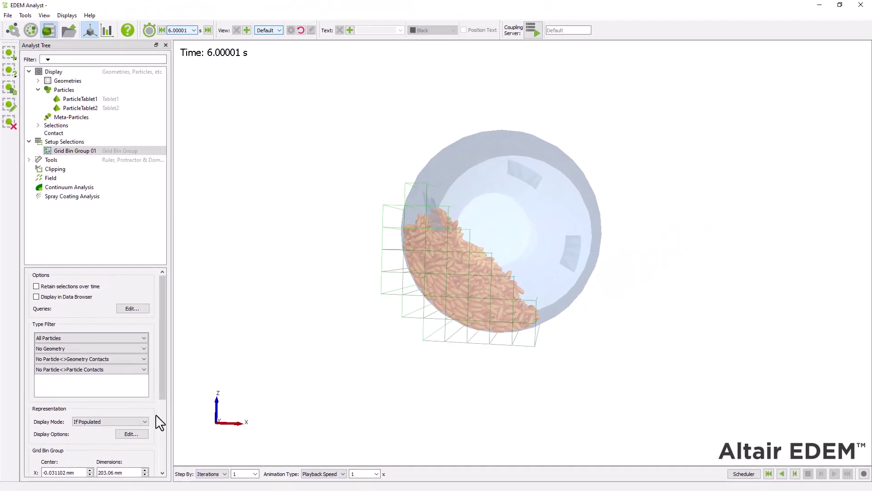
# - Turn on Sub-Selection Coloring to colour bins by the ParticleTablet1 particle count
pyautogui.click(142, 433)
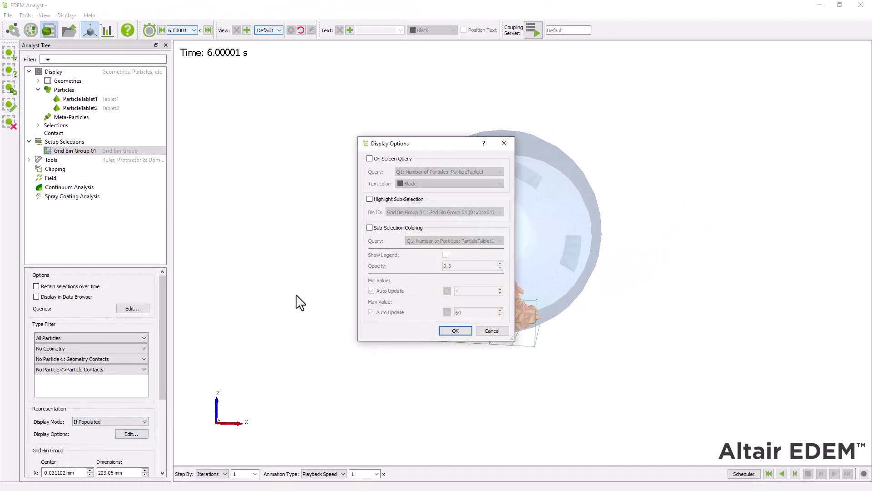
pyautogui.click(369, 228)
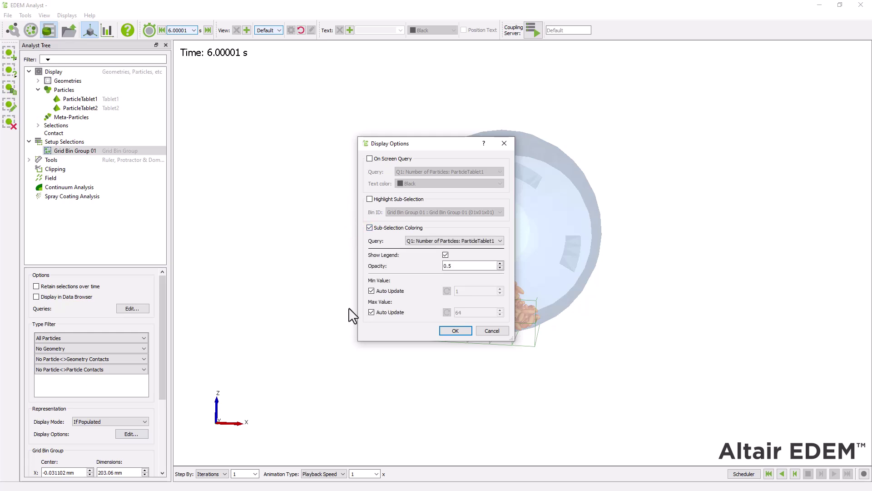
pyautogui.click(455, 331)
pyautogui.moveTo(426, 380); pyautogui.dragTo(431, 358)
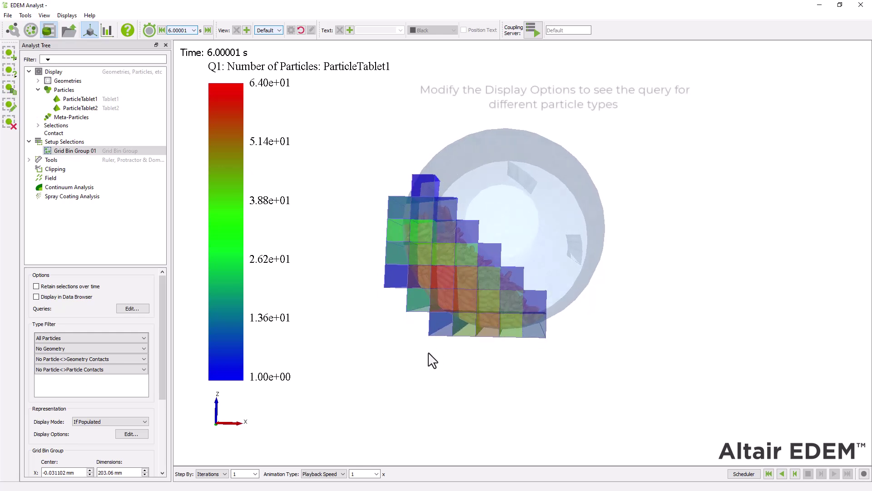
# - Switch the bin colouring query to Q2, the ParticleTablet2 particle count
pyautogui.click(130, 434)
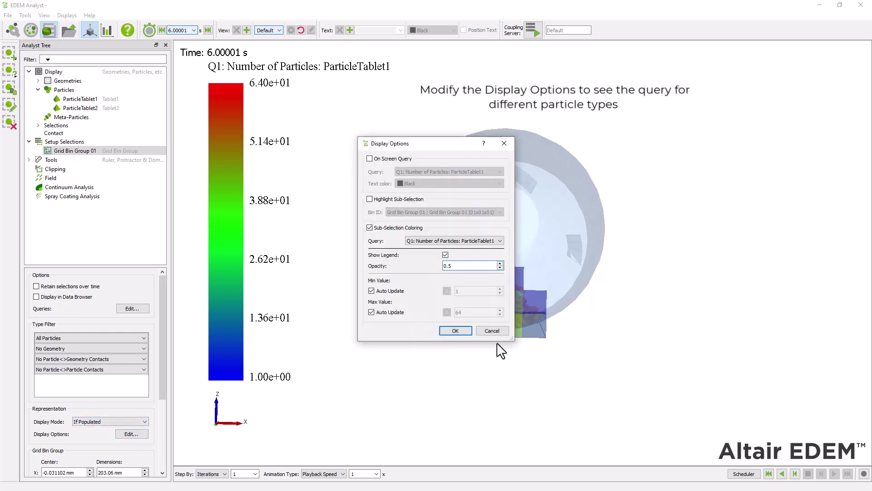
pyautogui.click(500, 241)
pyautogui.click(483, 255)
pyautogui.click(478, 263)
pyautogui.click(454, 331)
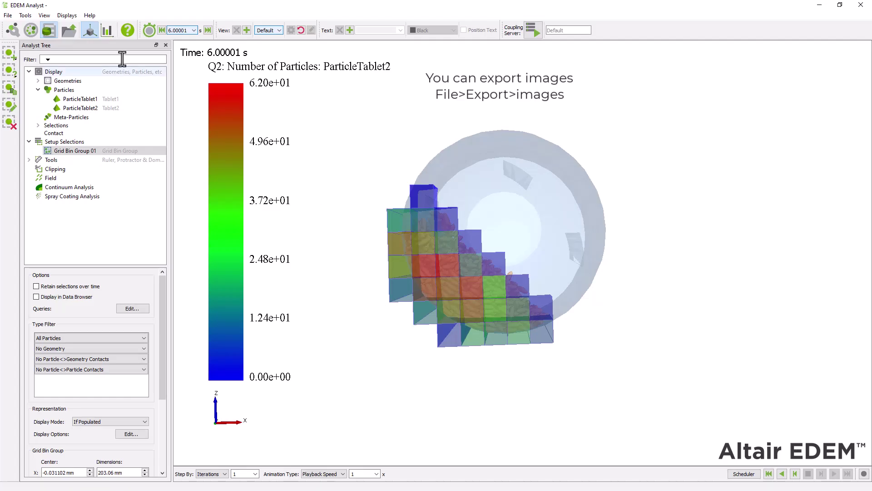
pyautogui.click(7, 15)
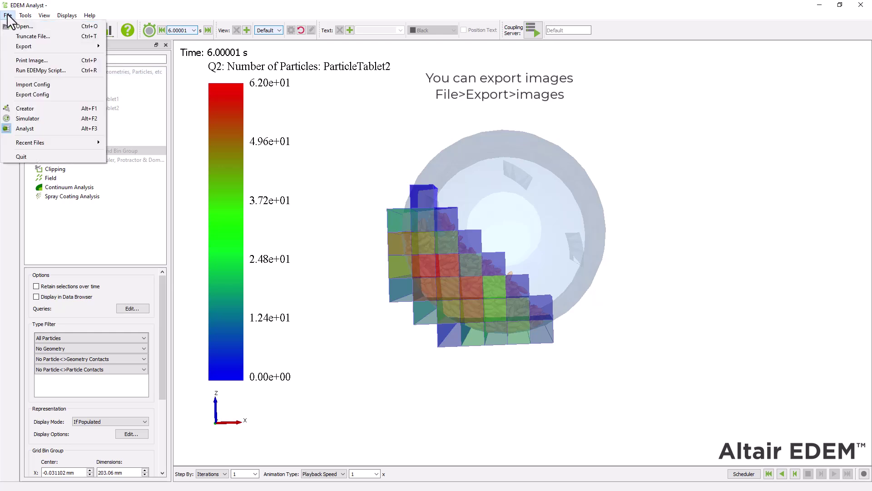
pyautogui.moveTo(34, 45)
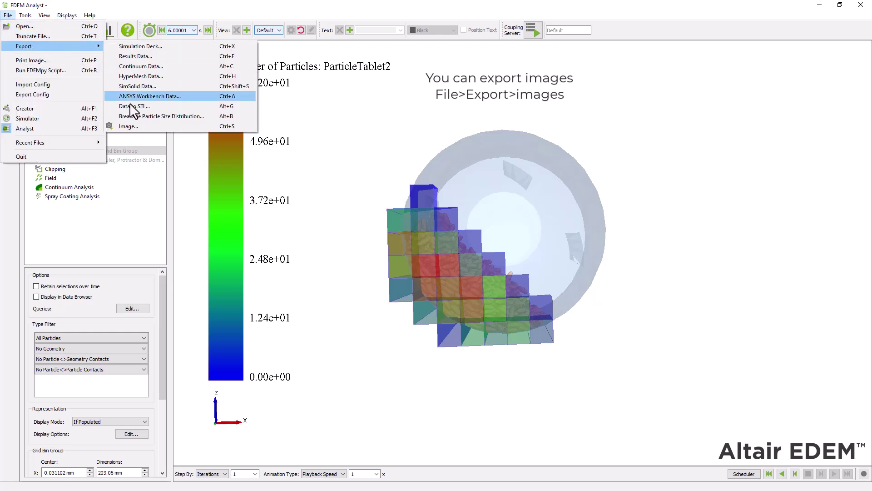
# - Close the File menu and set the bin group's Display Mode to Never
pyautogui.click(312, 184)
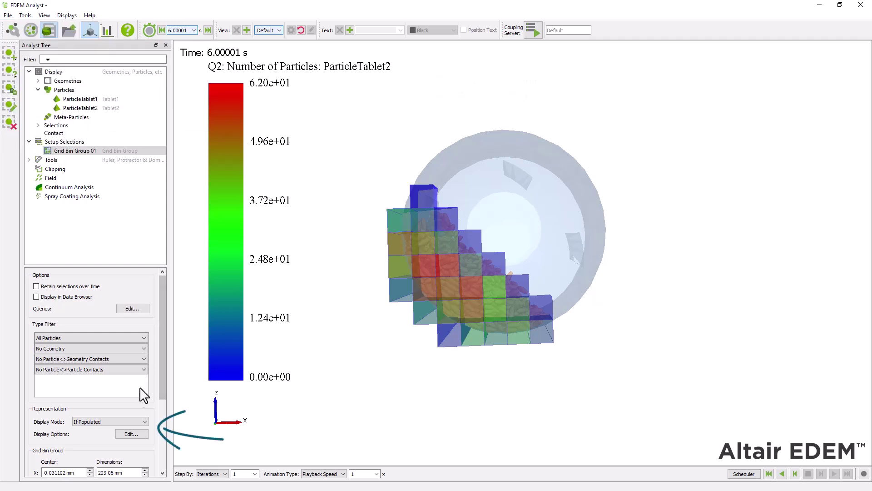
pyautogui.click(139, 420)
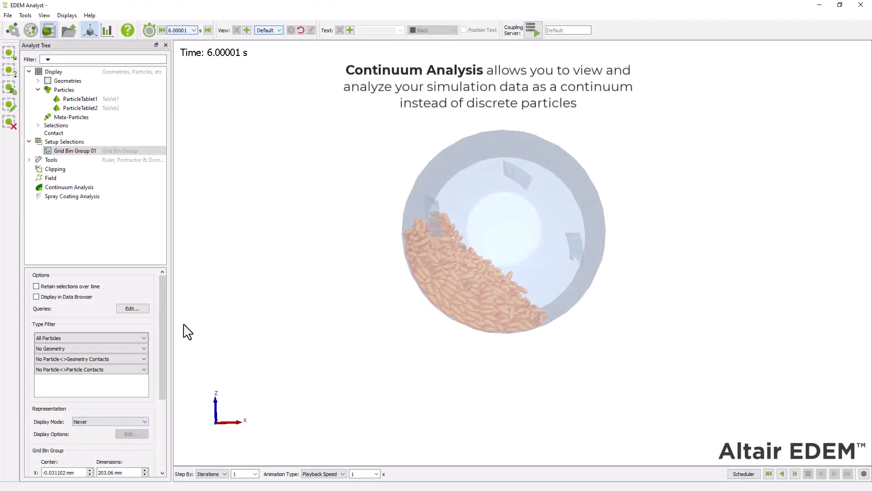
# - Add Continuum Item 01 under Continuum Analysis and give it a plane
pyautogui.click(103, 188)
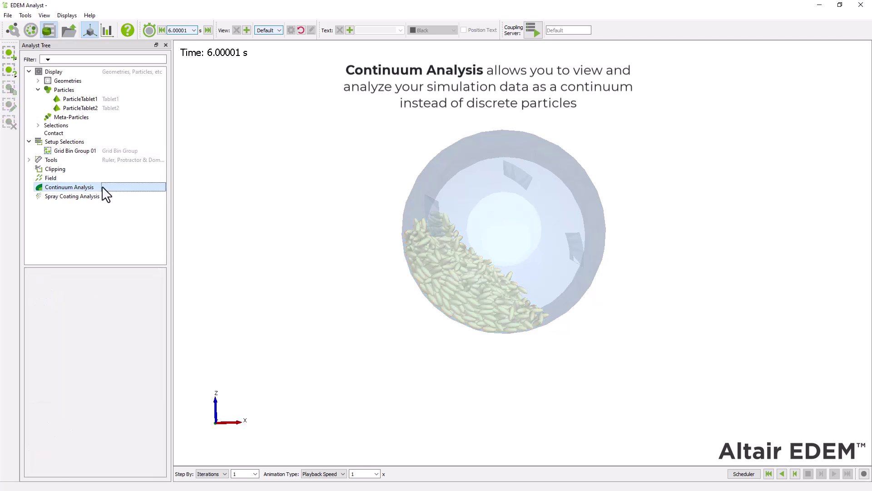
pyautogui.rightClick(104, 188)
pyautogui.click(119, 193)
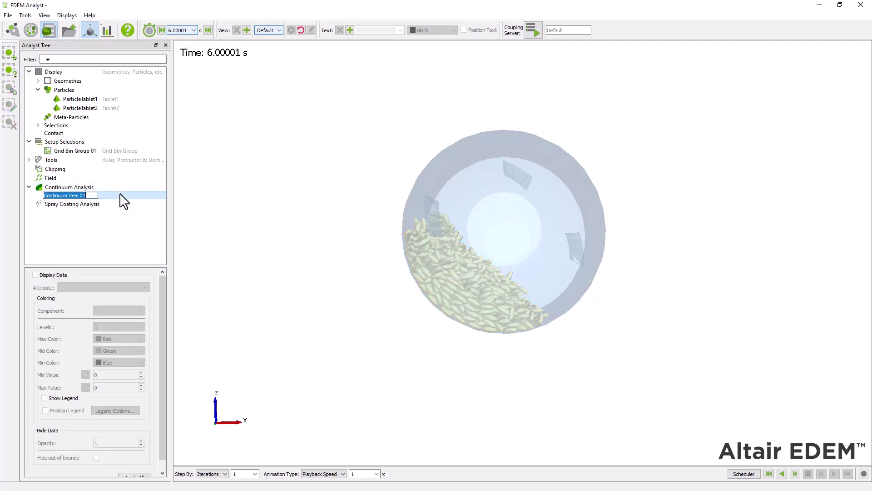
pyautogui.rightClick(123, 201)
pyautogui.click(157, 198)
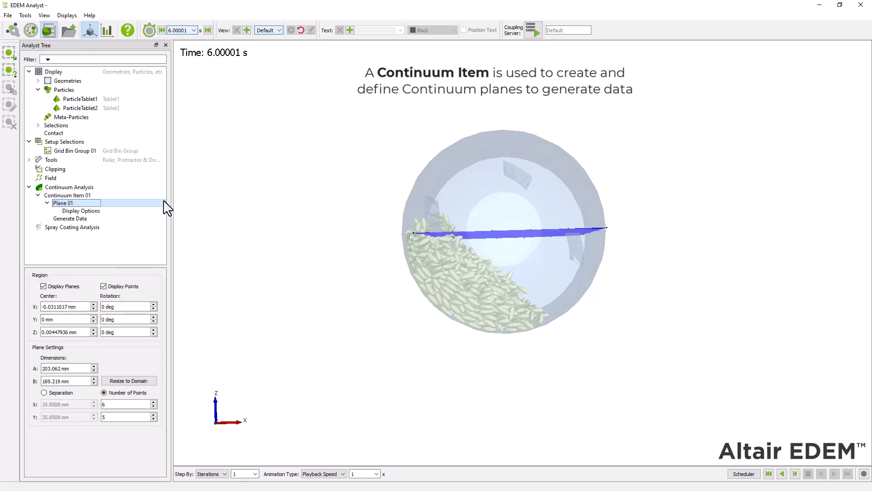
# - Rotate Plane 01 90° about X, centre it at X 0, Z 0, size 240 × 240 mm
pyautogui.doubleClick(106, 306)
pyautogui.write('90')
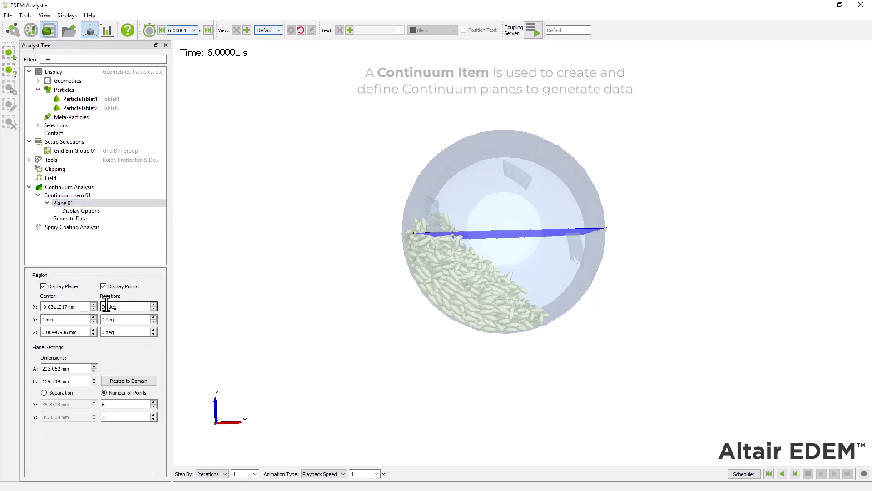
pyautogui.doubleClick(50, 307)
pyautogui.write('0')
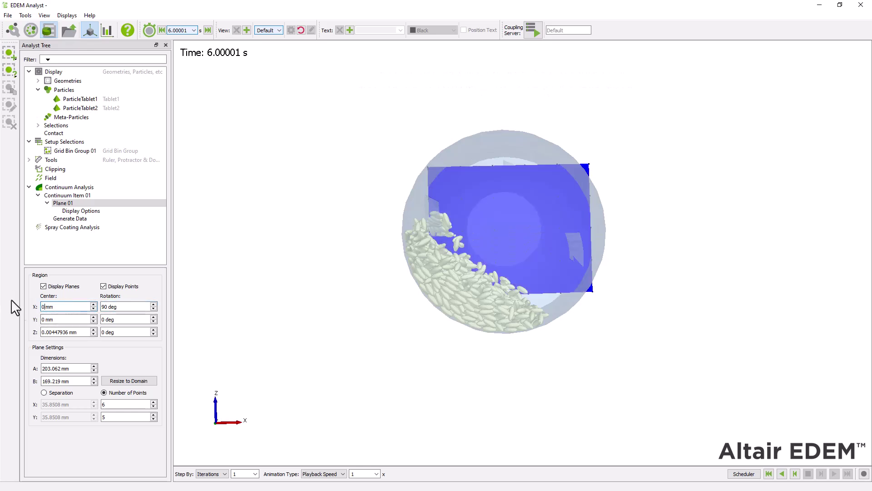
pyautogui.doubleClick(72, 332)
pyautogui.write('0')
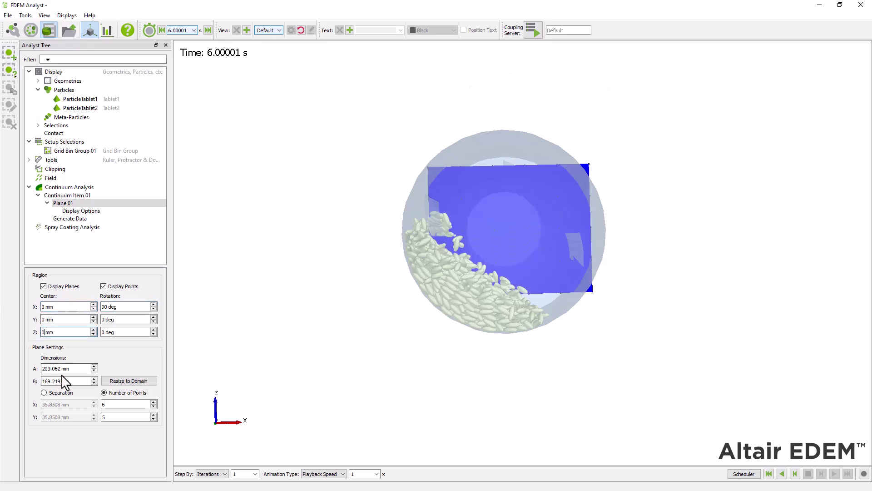
pyautogui.doubleClick(64, 369)
pyautogui.write('240')
pyautogui.press('Tab')
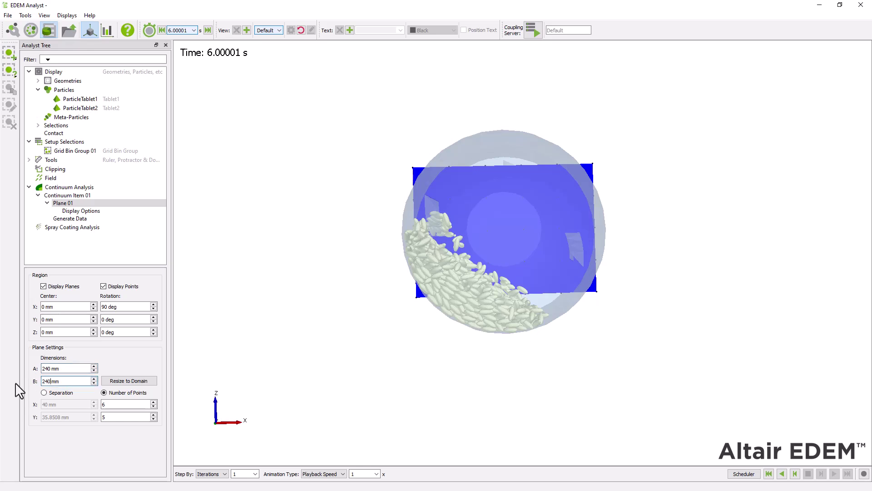
pyautogui.press('Return')
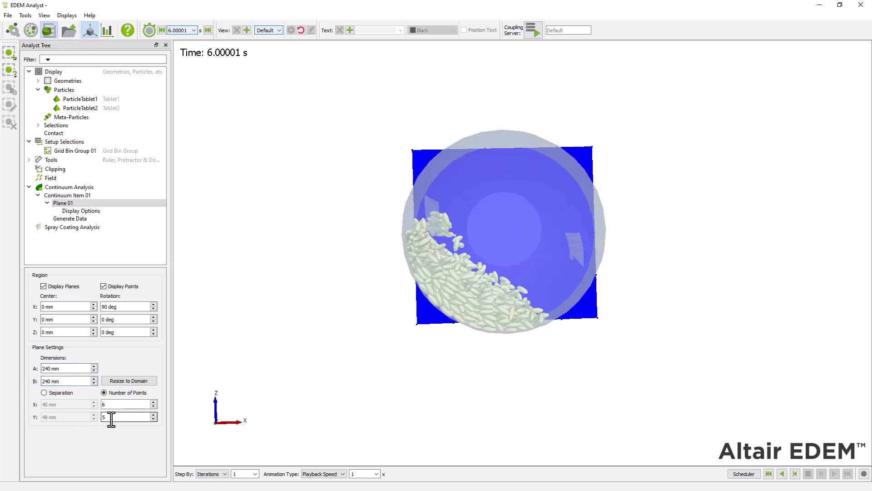
# - Set the plane's Number of Points to 20 and 20
pyautogui.click(123, 404)
pyautogui.write('20')
pyautogui.click(131, 417)
pyautogui.write('20')
pyautogui.press('Return')
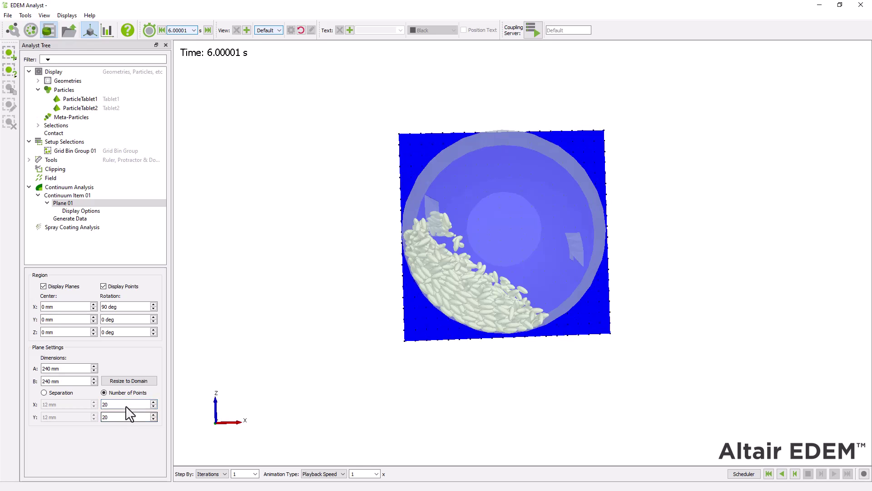
# - Generate static plane data with Concentration and Solid Fraction and a 6 R avg cut-off distance
pyautogui.click(97, 219)
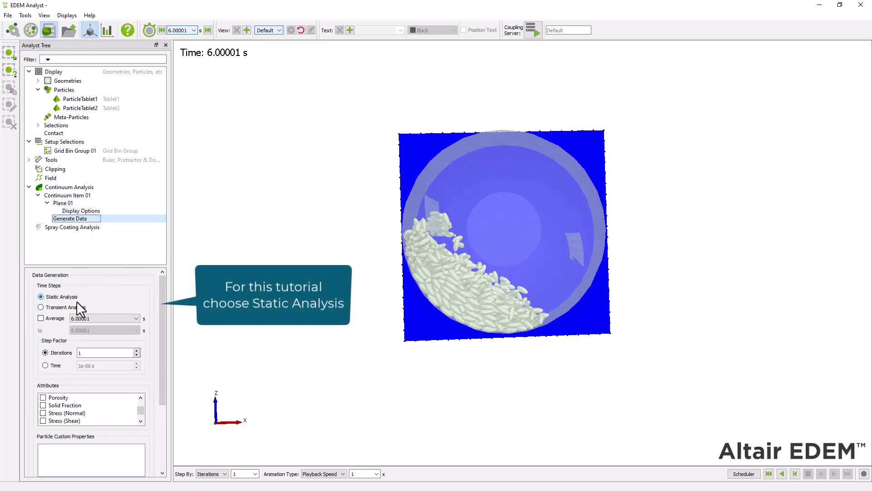
pyautogui.click(110, 317)
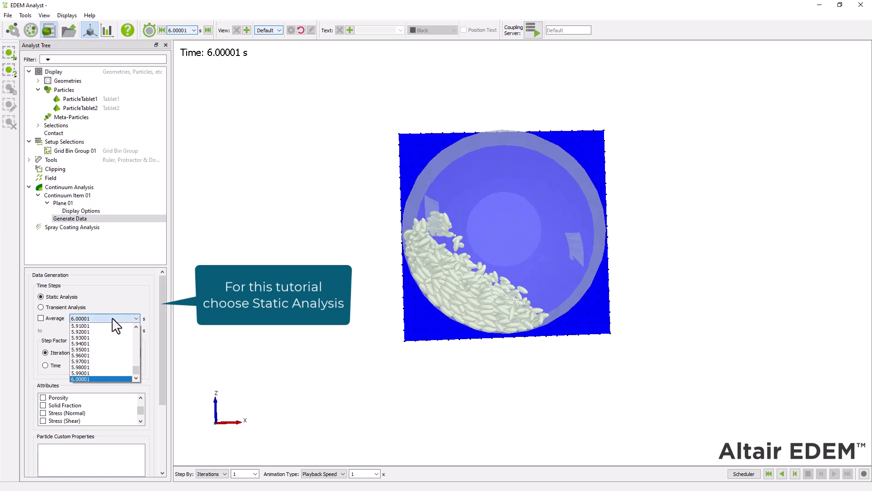
pyautogui.click(110, 318)
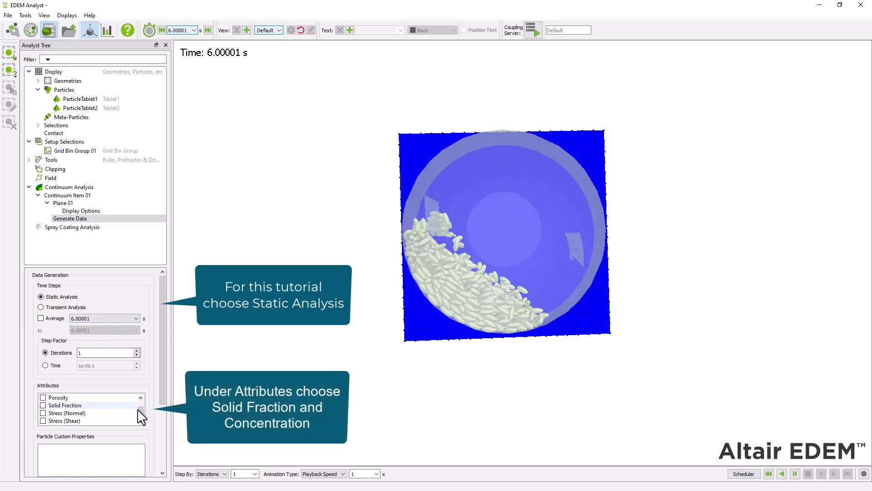
pyautogui.scroll(-2, 140, 417)
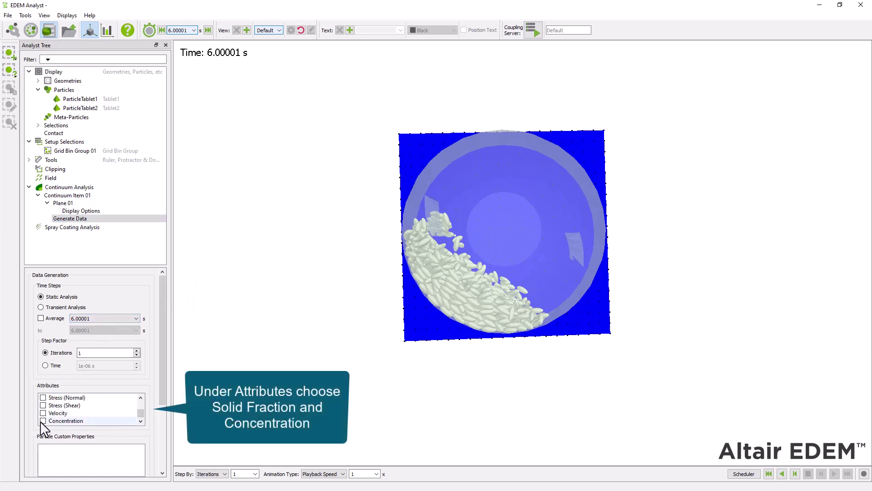
pyautogui.click(43, 421)
pyautogui.scroll(-3, 77, 422)
pyautogui.click(140, 294)
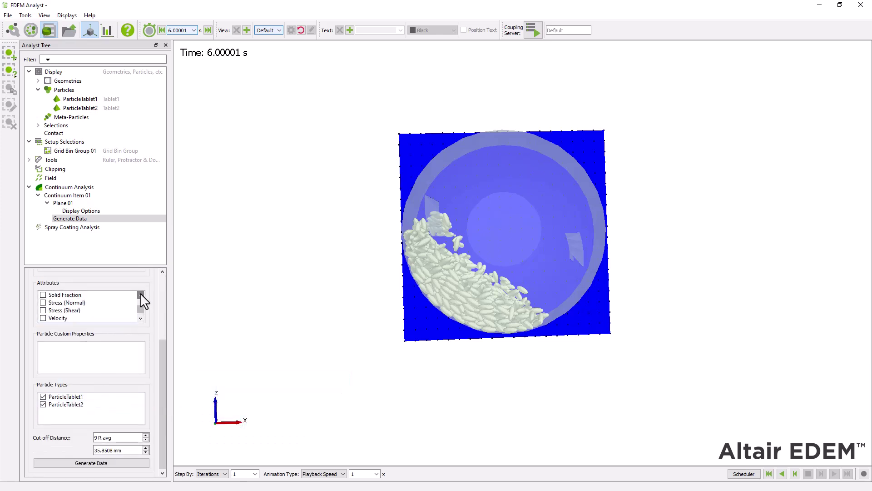
pyautogui.click(140, 295)
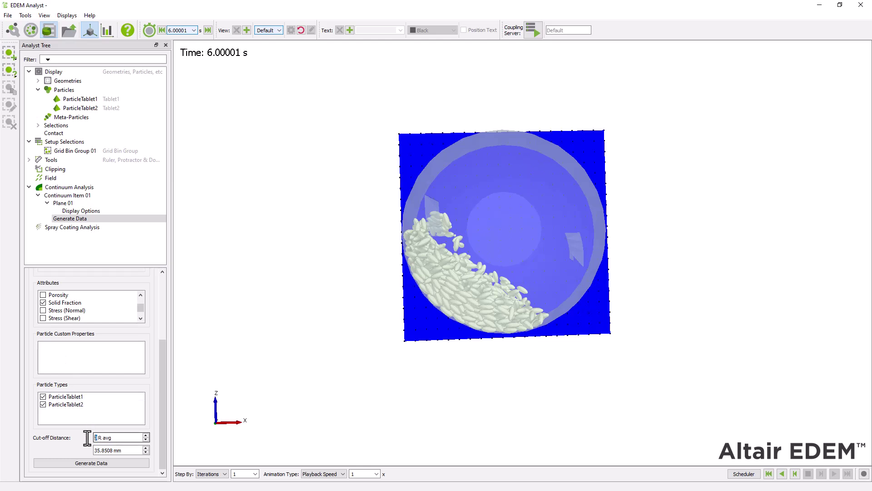
pyautogui.click(128, 463)
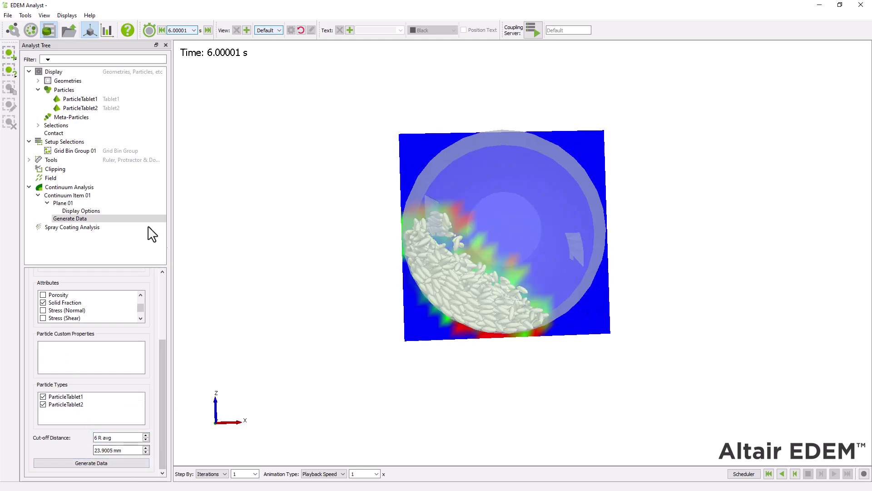
# - Colour Plane 01 by Solid Fraction with white minimum colour, a legend and reset maximum value
pyautogui.click(110, 211)
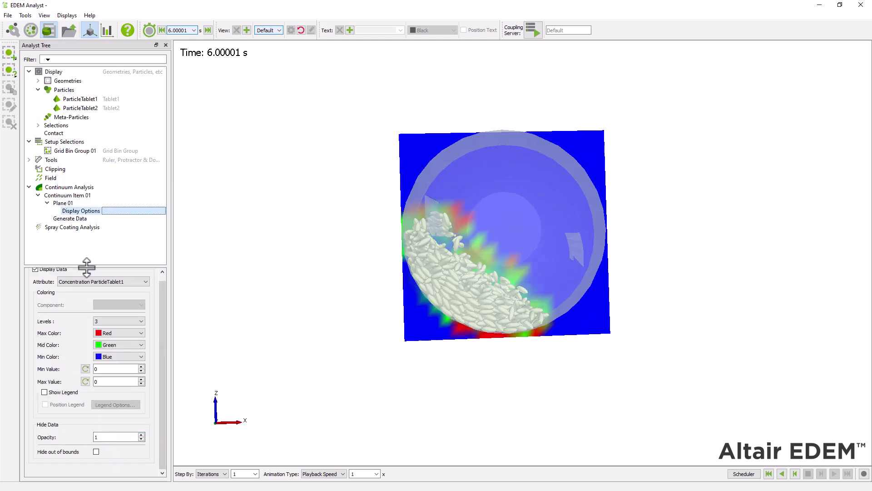
pyautogui.click(105, 287)
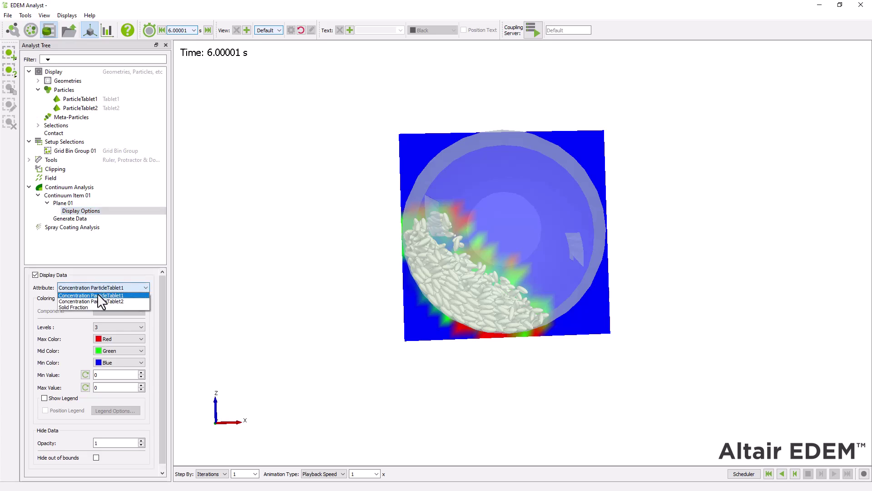
pyautogui.click(93, 303)
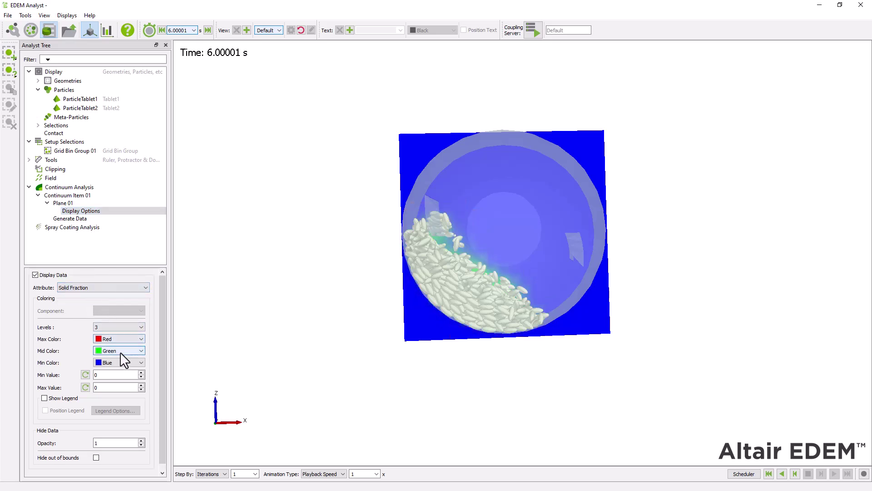
pyautogui.click(120, 363)
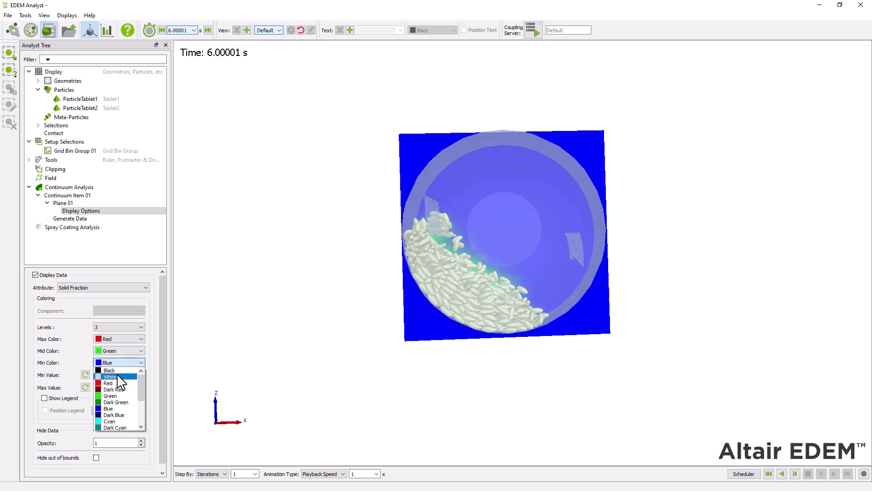
pyautogui.click(116, 377)
pyautogui.click(44, 398)
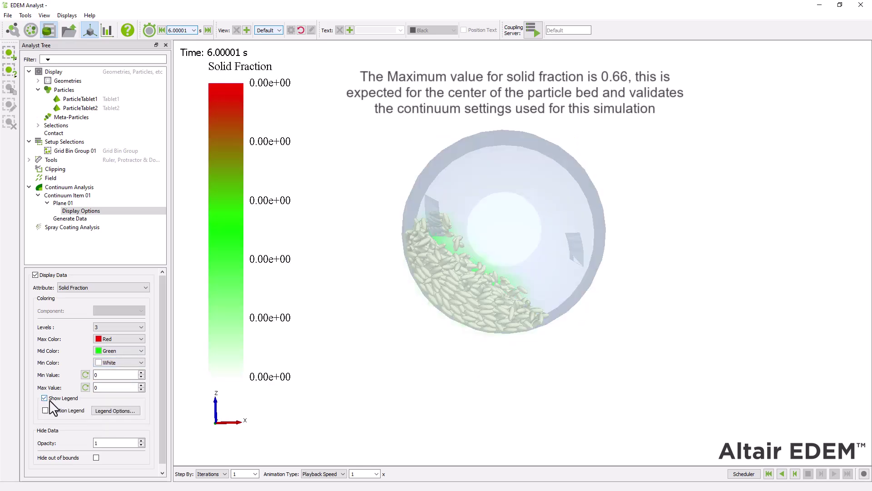
pyautogui.click(86, 388)
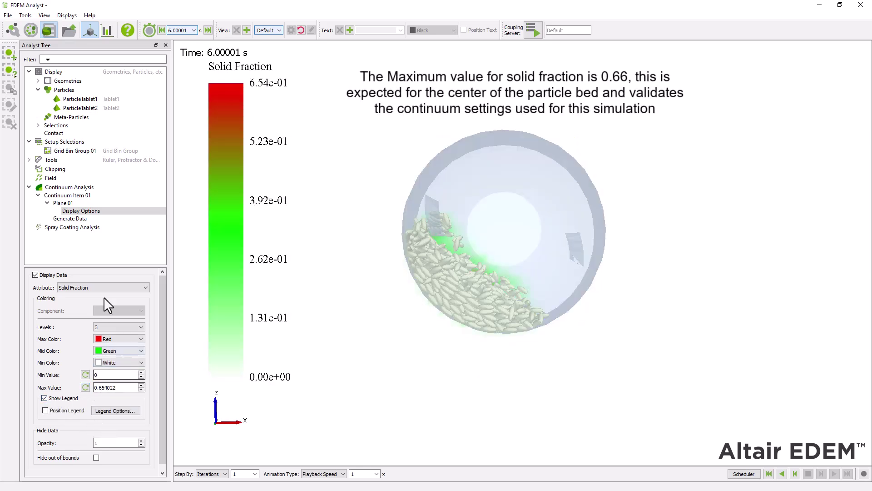
# - Hide the ParticleTablet1 and ParticleTablet2 particles
pyautogui.click(81, 99)
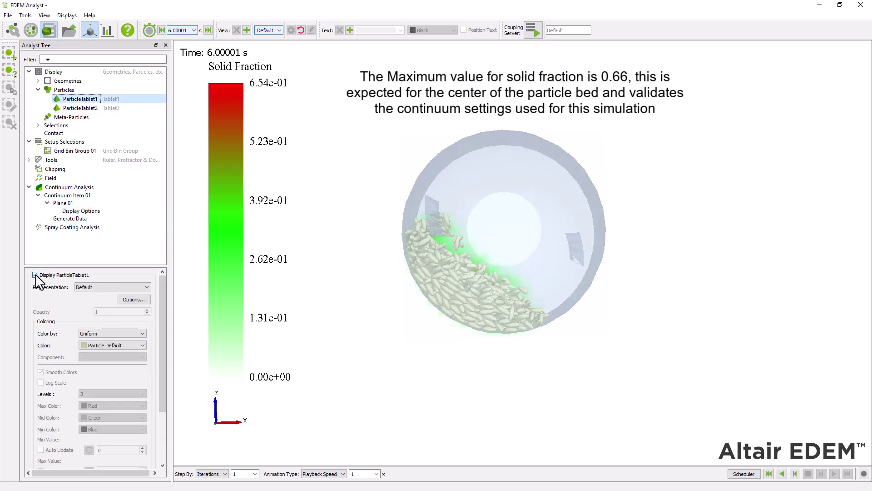
pyautogui.click(35, 275)
pyautogui.click(80, 108)
pyautogui.click(35, 275)
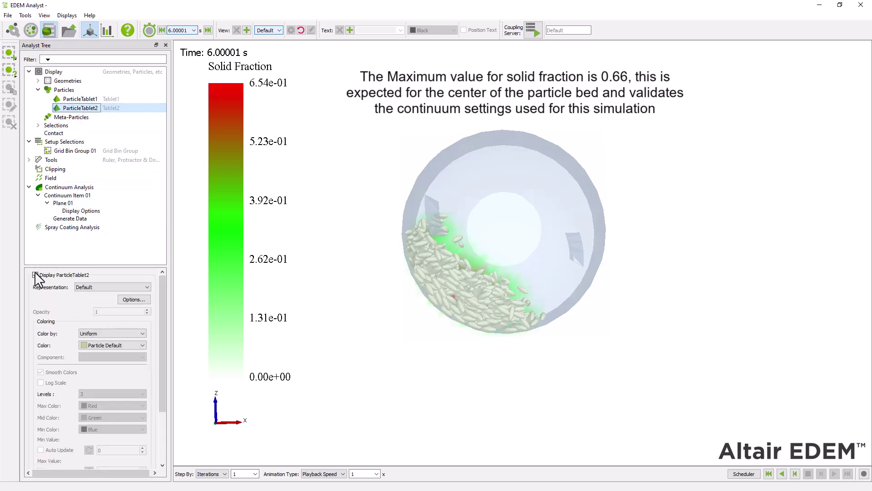
pyautogui.click(90, 211)
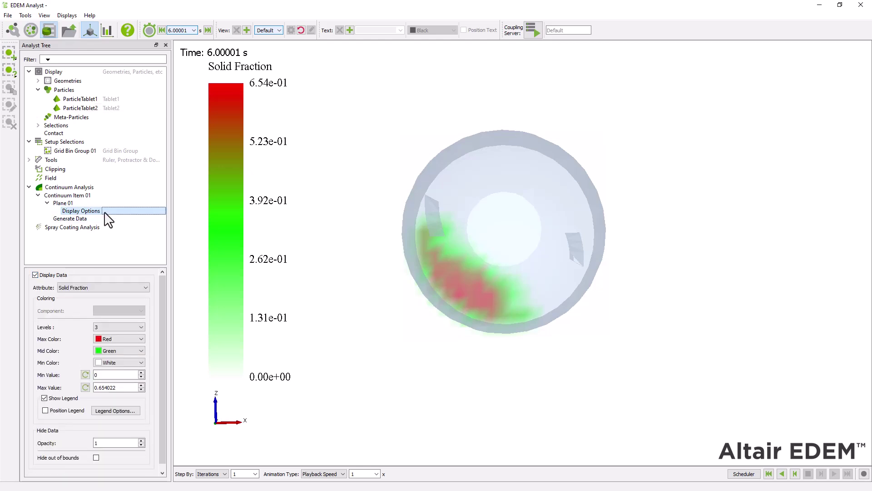
# - Colour Plane 01 by Concentration ParticleTablet1, then by Concentration ParticleTablet2
pyautogui.click(145, 287)
pyautogui.click(132, 295)
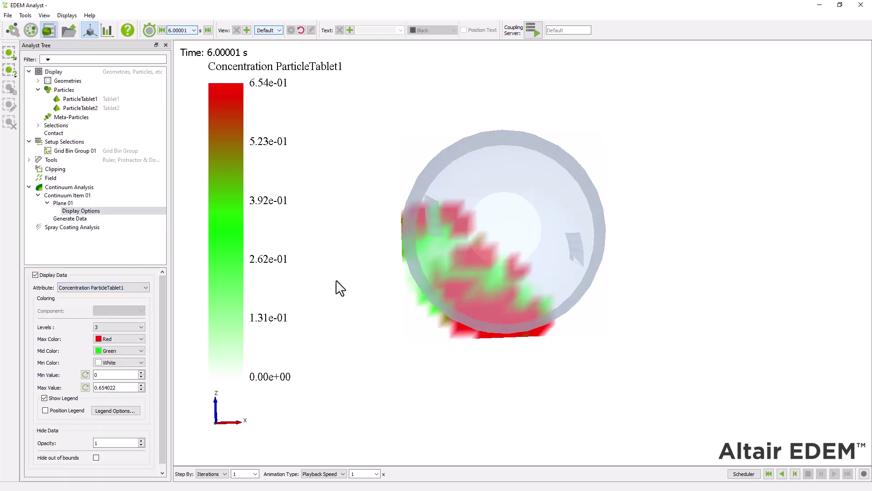
pyautogui.scroll(2, 364, 282)
pyautogui.moveTo(423, 267); pyautogui.dragTo(575, 251)
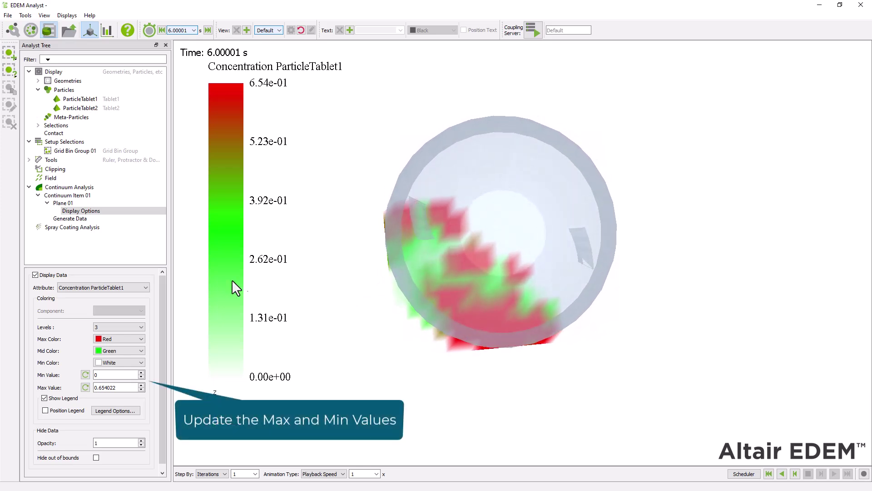
pyautogui.click(142, 294)
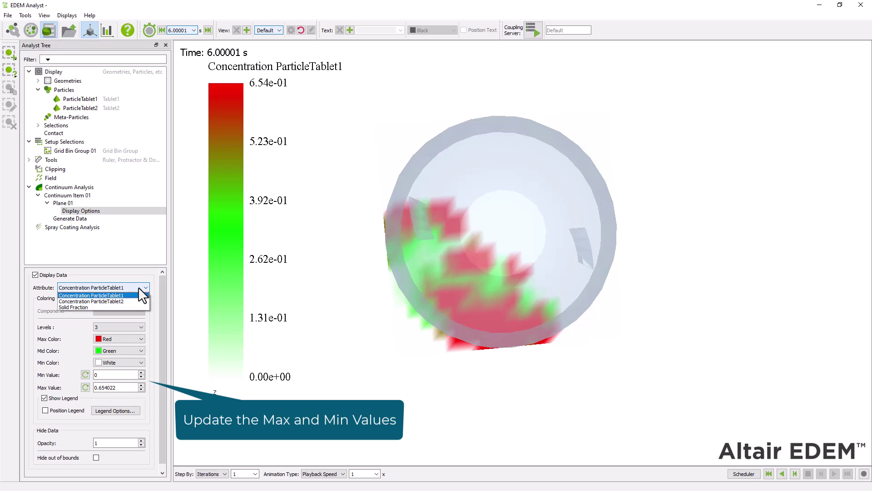
pyautogui.click(137, 298)
# - View the drum along +Y, accept the legend options, and switch off the plane's Display Data
pyautogui.moveTo(365, 272); pyautogui.dragTo(309, 249)
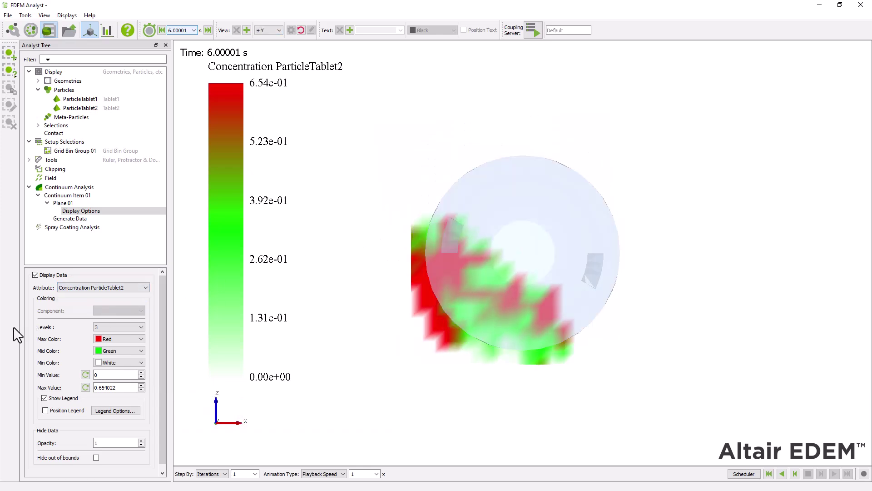
pyautogui.click(109, 411)
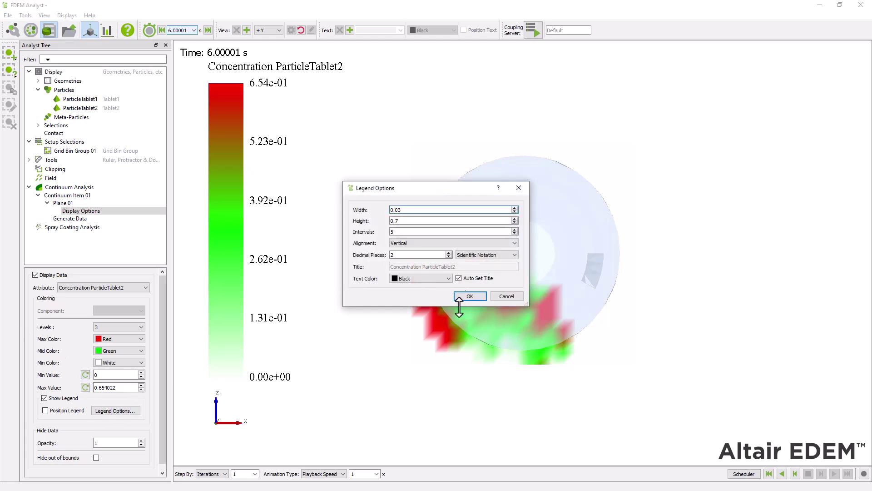
pyautogui.click(470, 296)
pyautogui.click(35, 275)
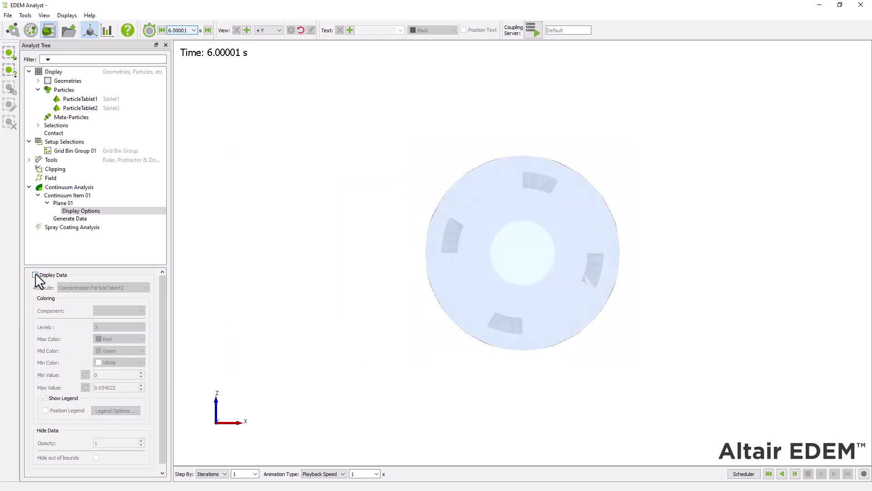
pyautogui.moveTo(325, 230); pyautogui.dragTo(254, 229)
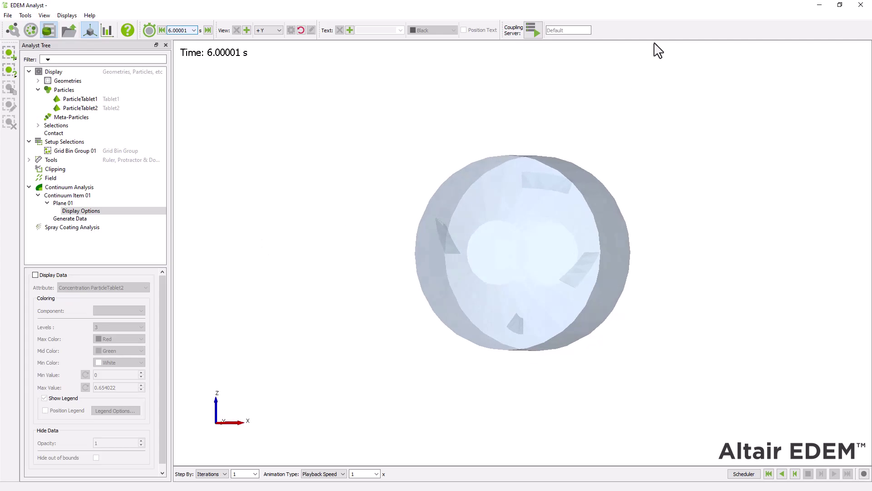
# - Hide the Data Browser (Analyst) panel using the toolbar's panel list
pyautogui.rightClick(664, 32)
pyautogui.press('Escape')
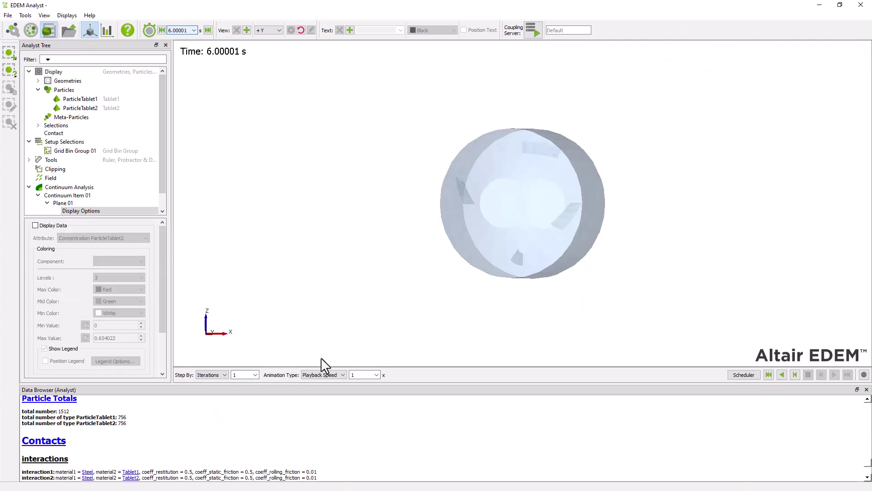
pyautogui.scroll(4, 94, 433)
pyautogui.scroll(-15, 141, 441)
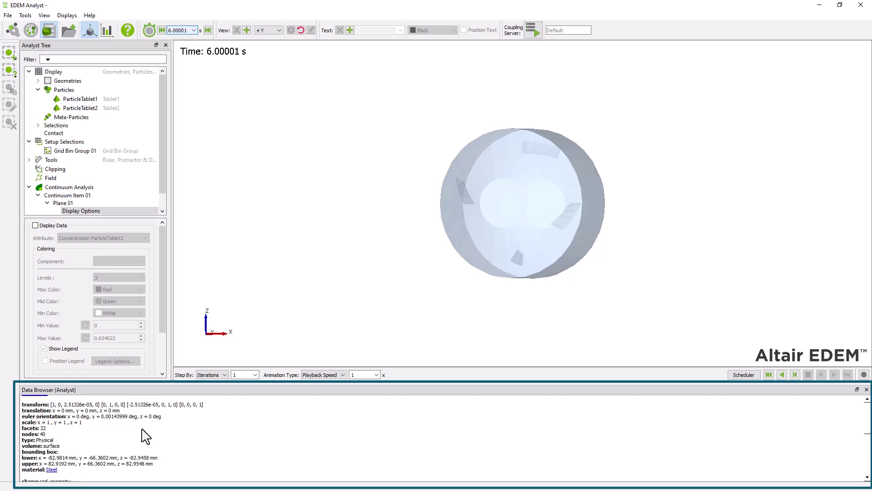
pyautogui.scroll(-4, 145, 436)
pyautogui.scroll(-5, 144, 436)
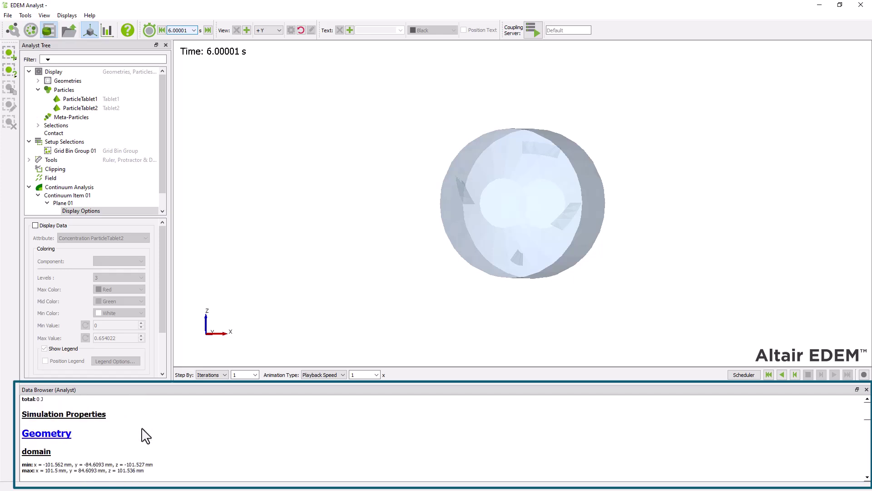
pyautogui.scroll(20, 145, 436)
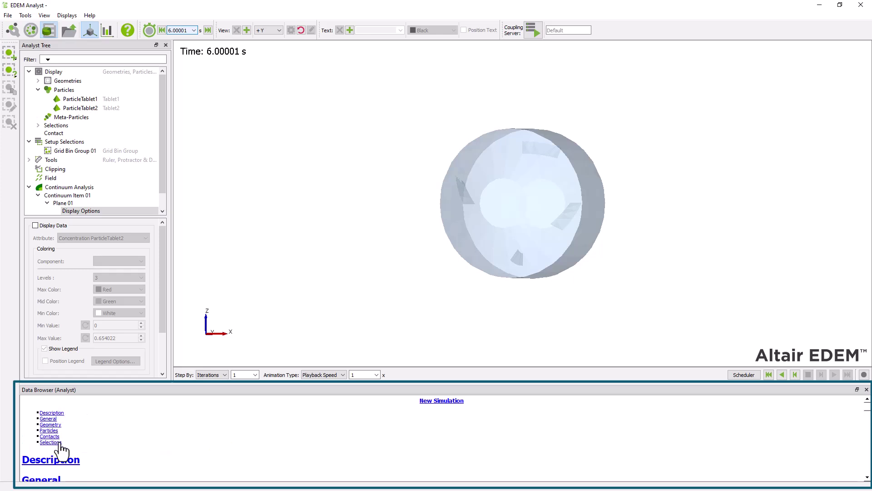
pyautogui.rightClick(648, 43)
pyautogui.click(665, 52)
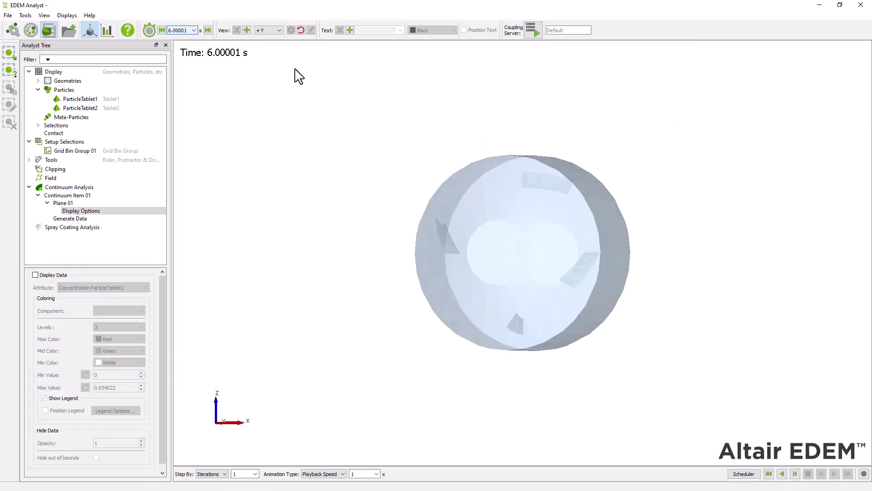
# - Create a Contact line graph between ParticleTablet1 and ParticleTablet2
pyautogui.click(105, 33)
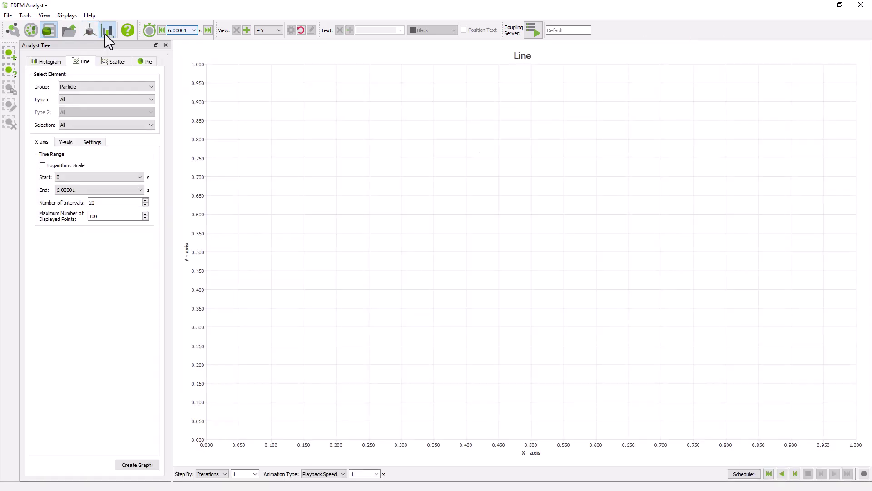
pyautogui.click(142, 86)
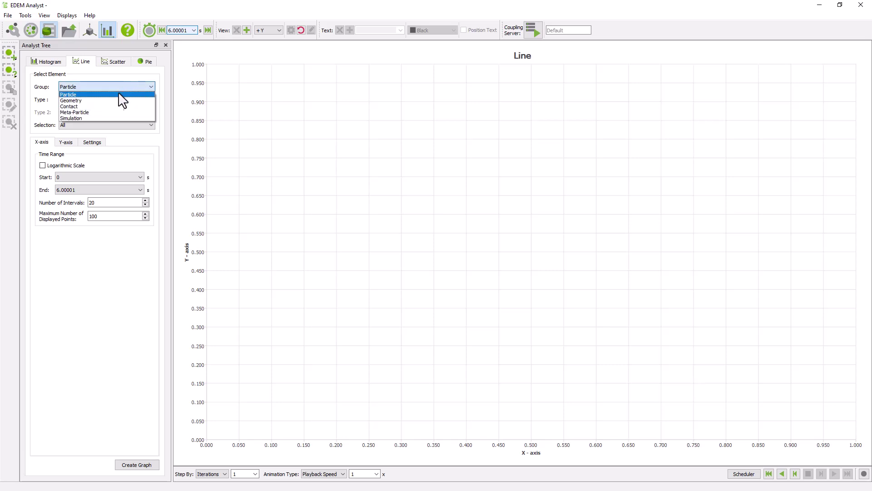
pyautogui.click(103, 101)
pyautogui.click(107, 99)
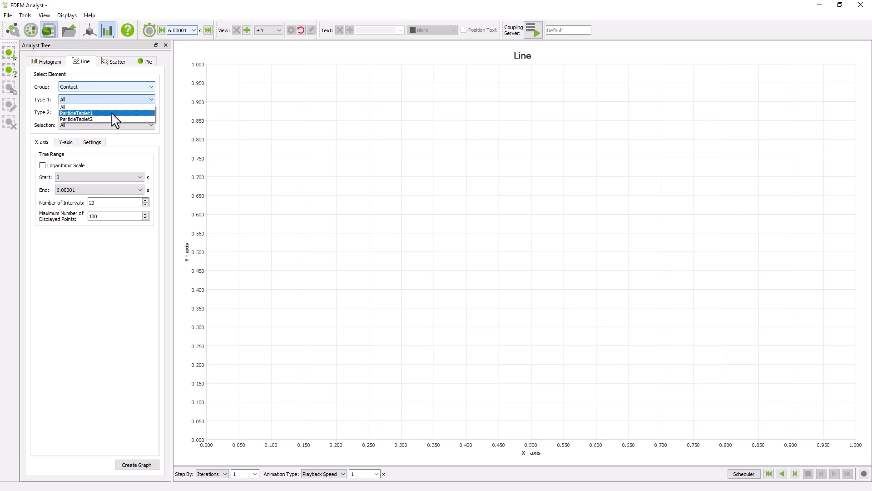
pyautogui.click(110, 113)
pyautogui.click(124, 112)
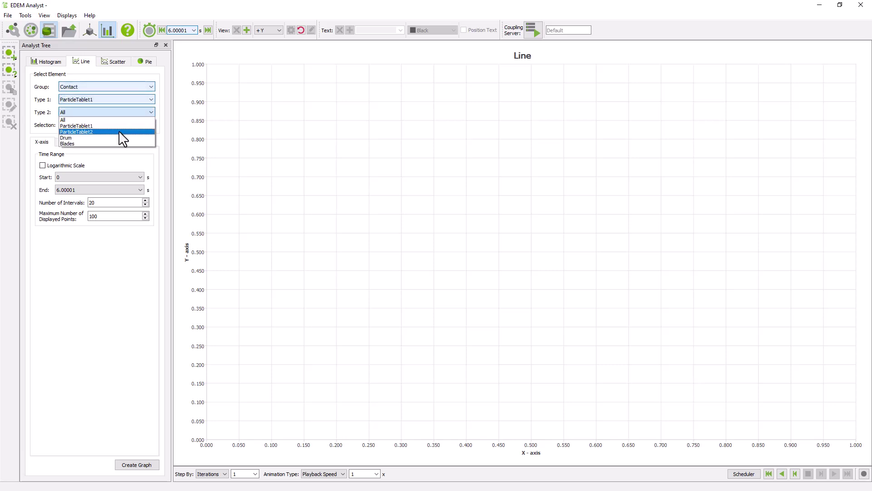
pyautogui.click(119, 131)
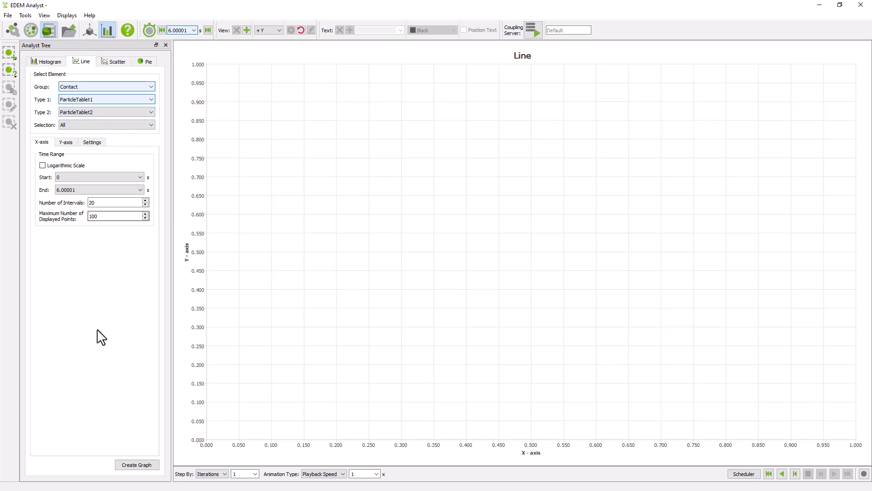
pyautogui.click(143, 465)
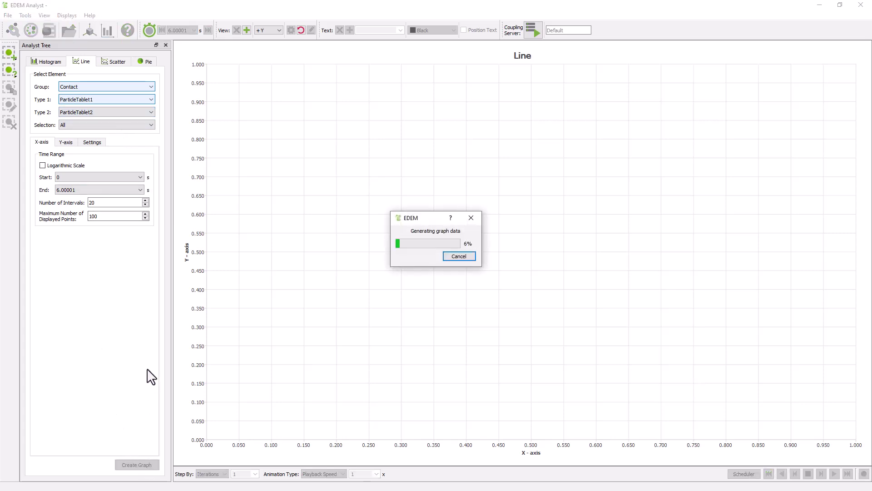
# - Plot Number of Contacts over time on the y-axis, then return to the 3D viewer
pyautogui.click(66, 143)
pyautogui.click(102, 220)
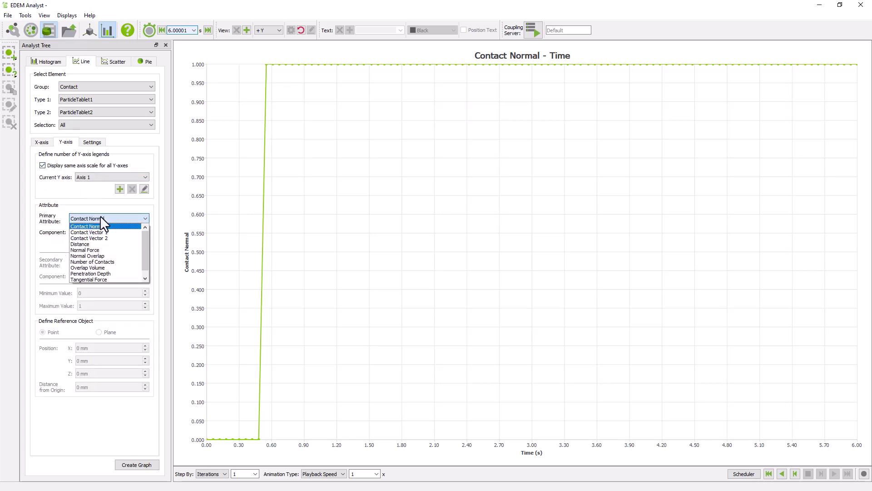
pyautogui.click(115, 260)
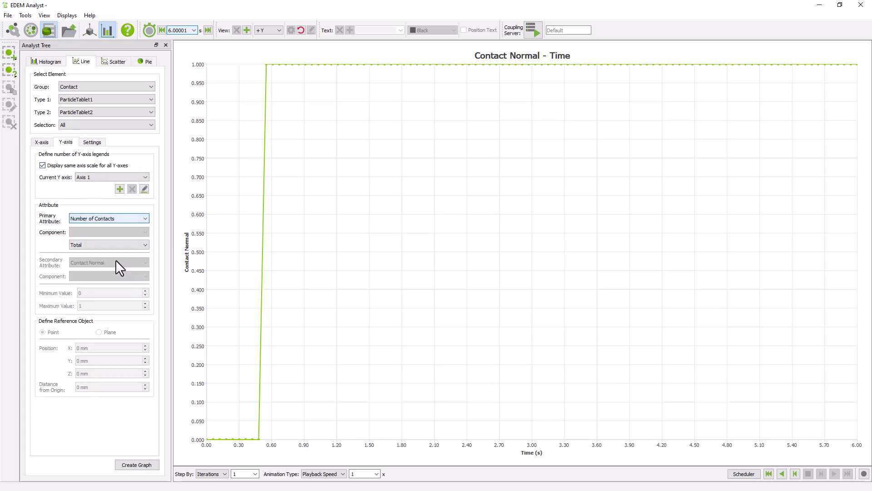
pyautogui.click(146, 468)
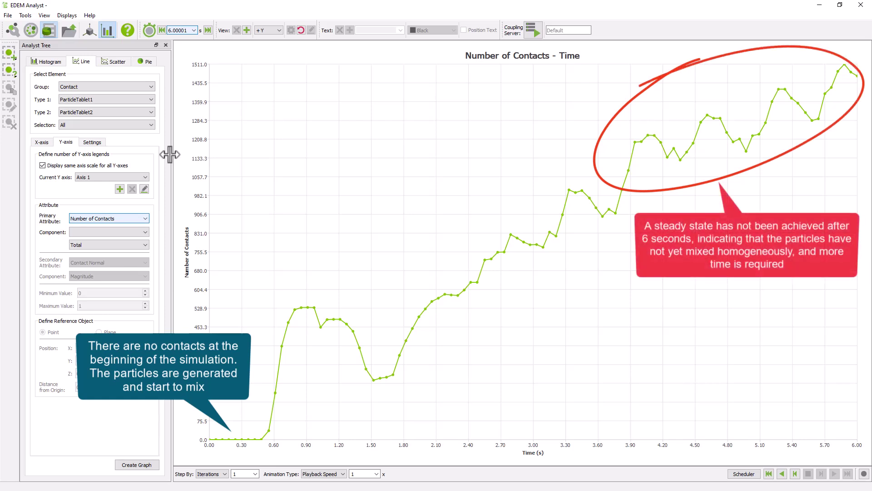
pyautogui.click(90, 30)
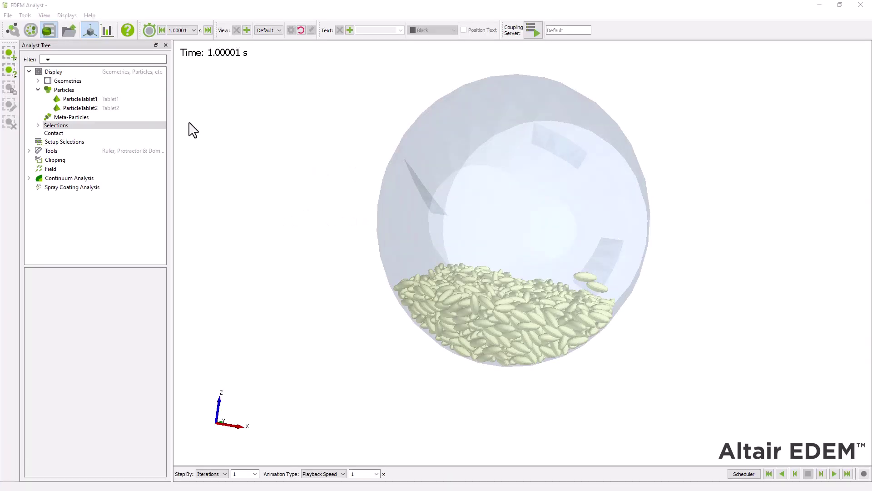
# - Keep the time at 1.00001 s and add a manual selection named Base under Setup Selections
pyautogui.click(194, 31)
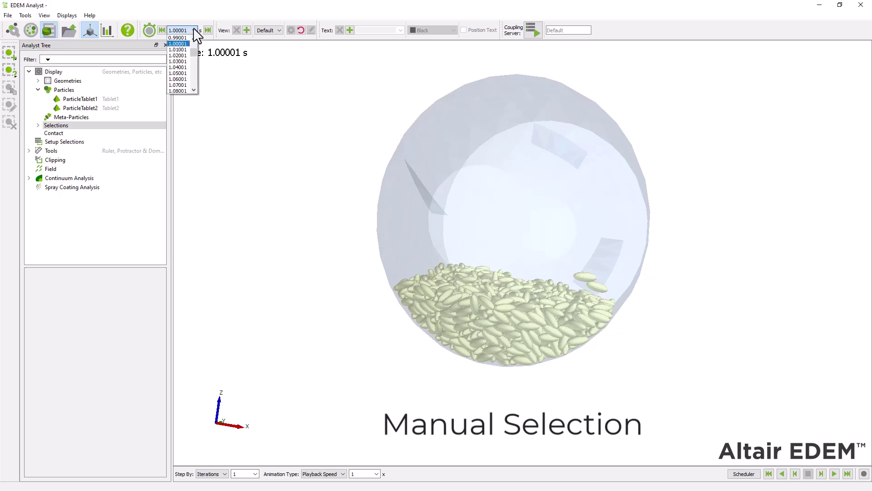
pyautogui.click(188, 43)
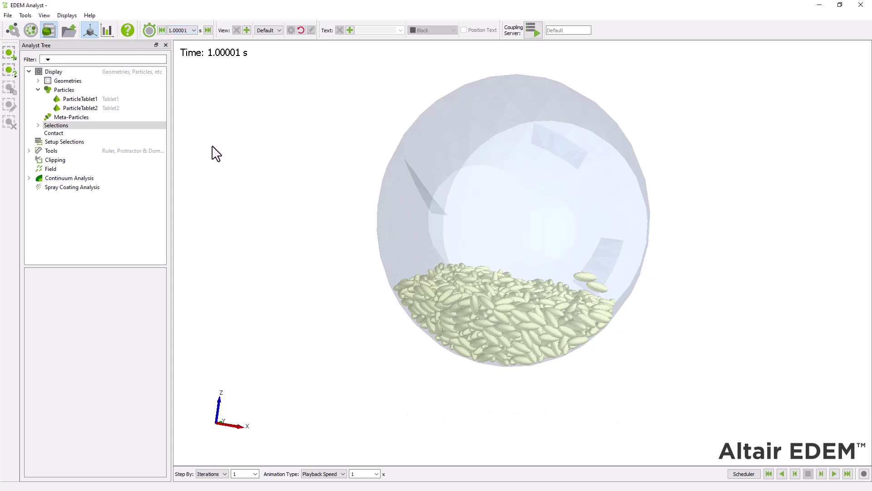
pyautogui.click(103, 144)
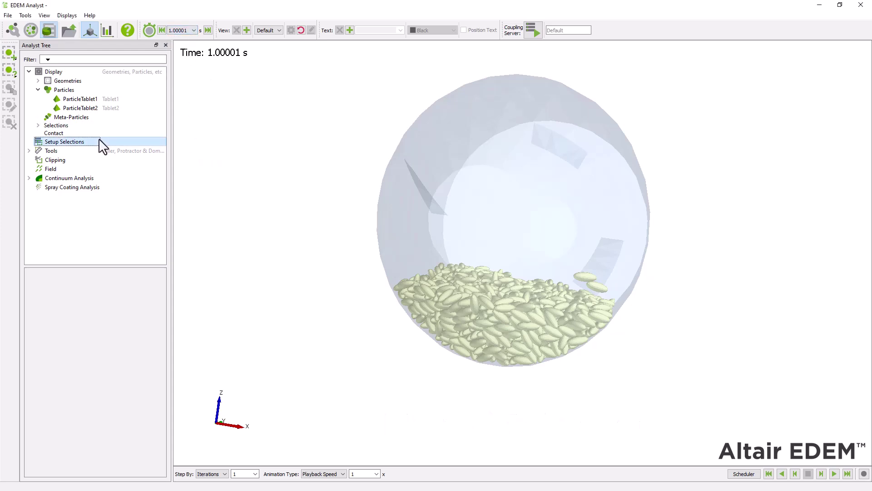
pyautogui.rightClick(100, 138)
pyautogui.moveTo(149, 144)
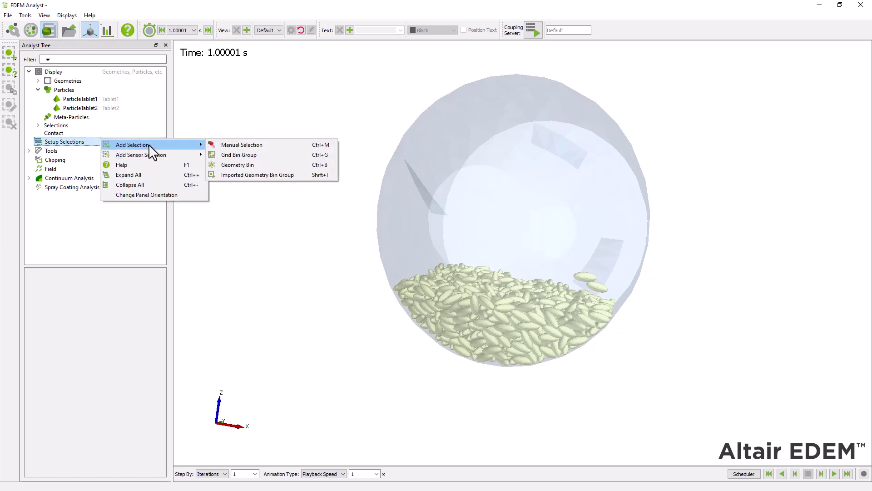
pyautogui.click(226, 145)
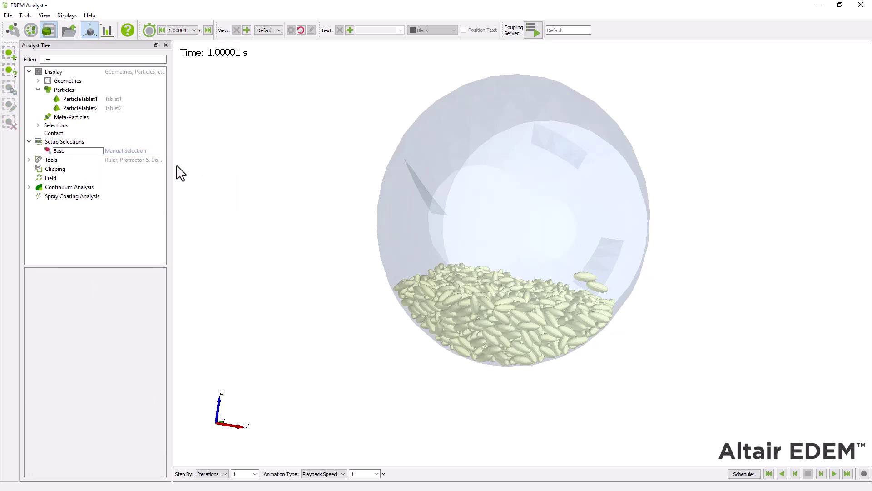
pyautogui.click(72, 152)
# - Colour the ParticleTablet2 tablets magenta
pyautogui.click(99, 109)
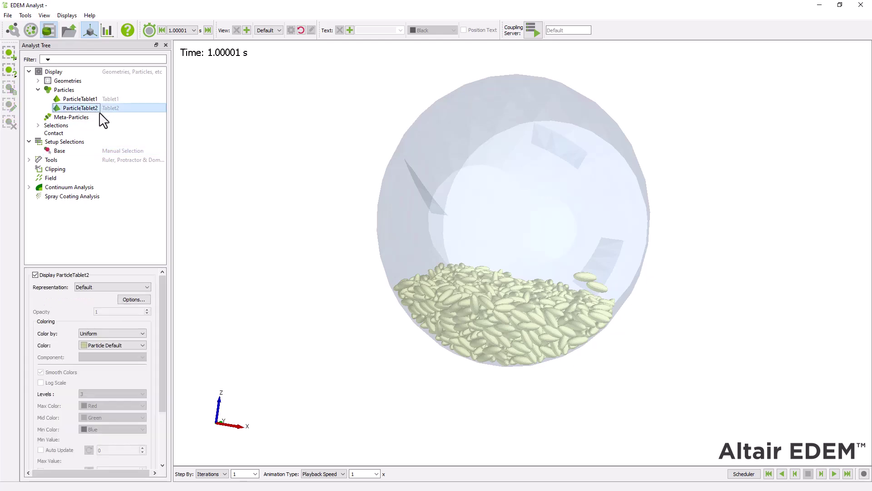
pyautogui.click(135, 345)
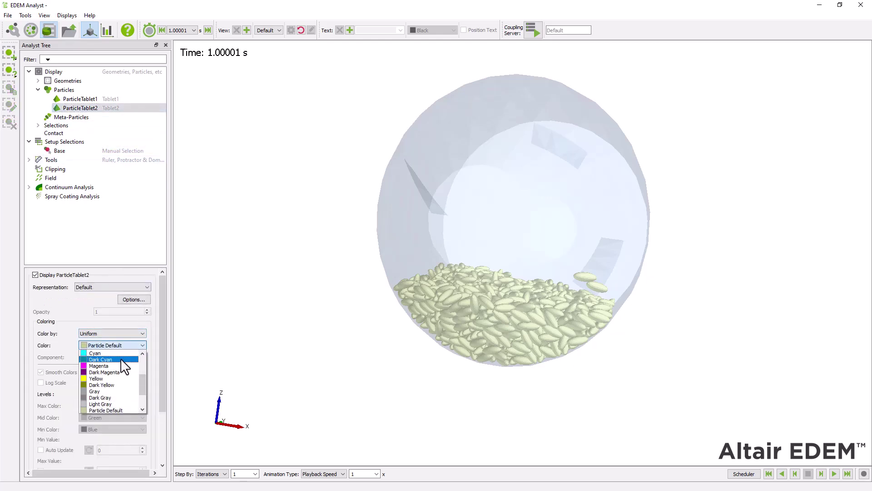
pyautogui.click(116, 366)
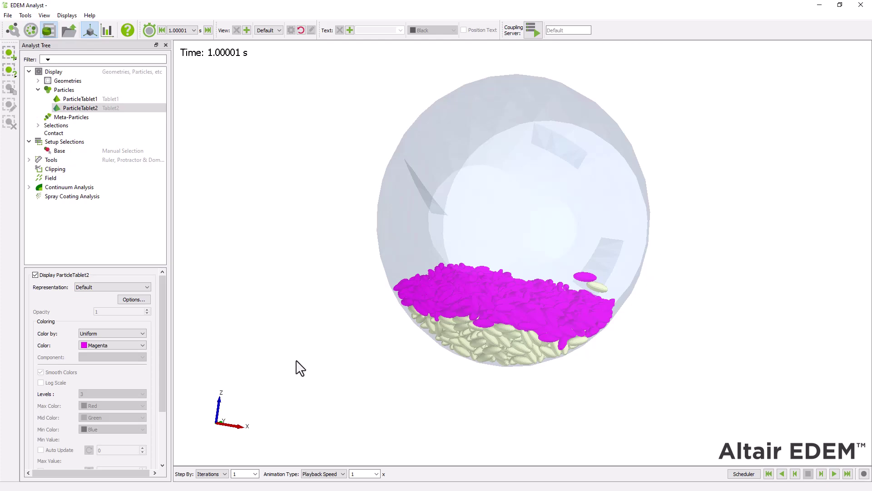
# - Filter Base to ParticleTablet1, enable manual selection, and box-pick the lone tablet near the drum wall
pyautogui.click(87, 153)
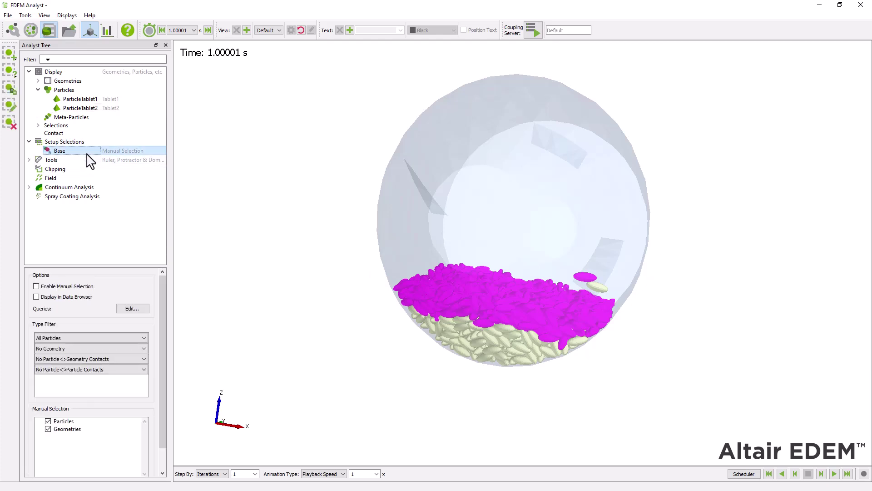
pyautogui.click(80, 335)
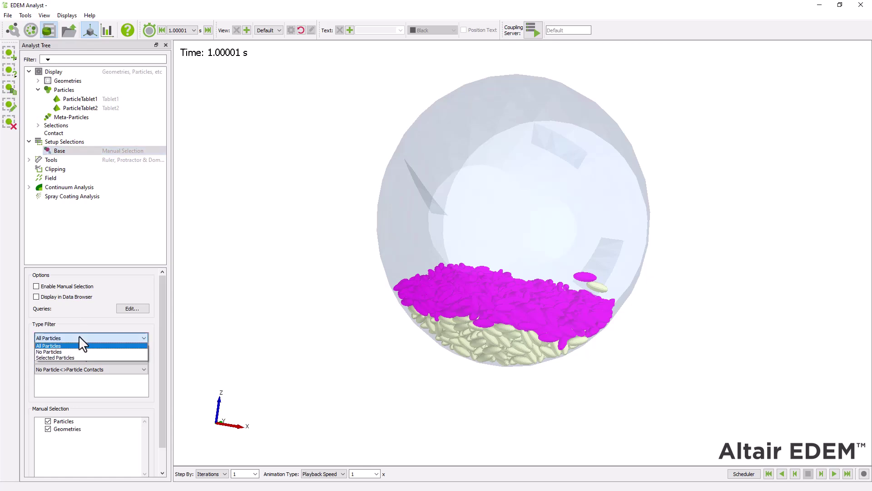
pyautogui.click(72, 358)
pyautogui.click(39, 348)
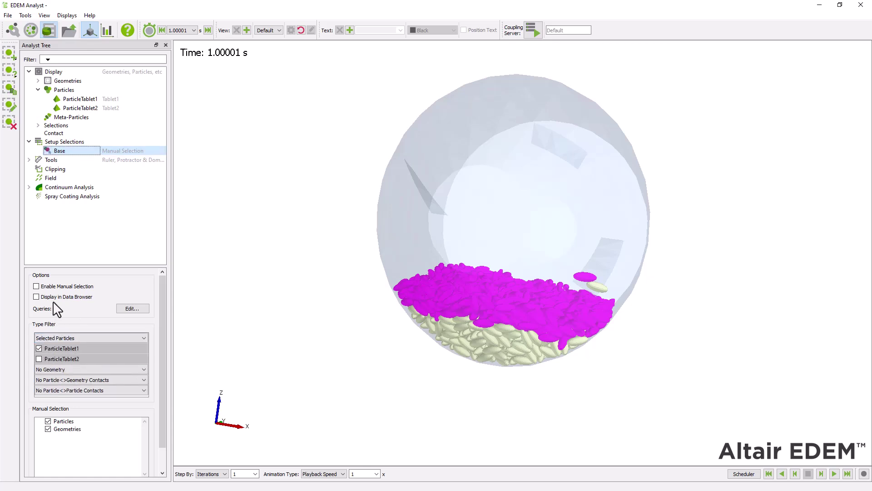
pyautogui.click(36, 287)
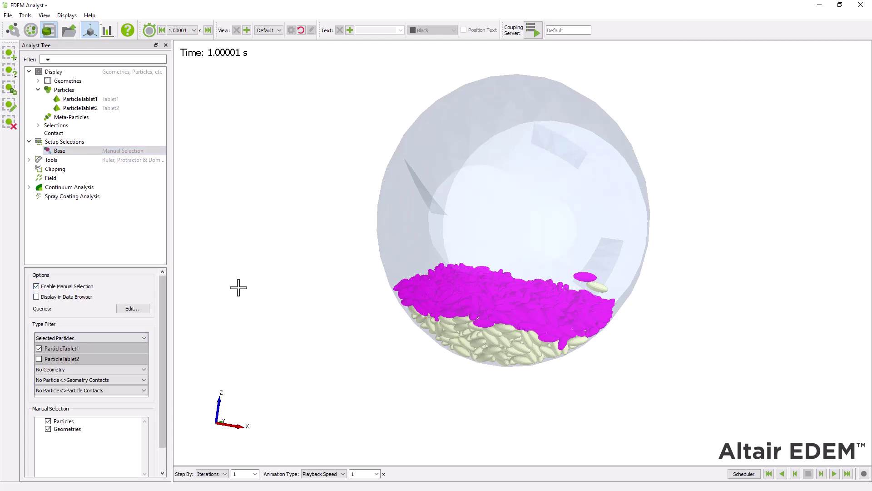
pyautogui.moveTo(611, 280); pyautogui.dragTo(563, 289)
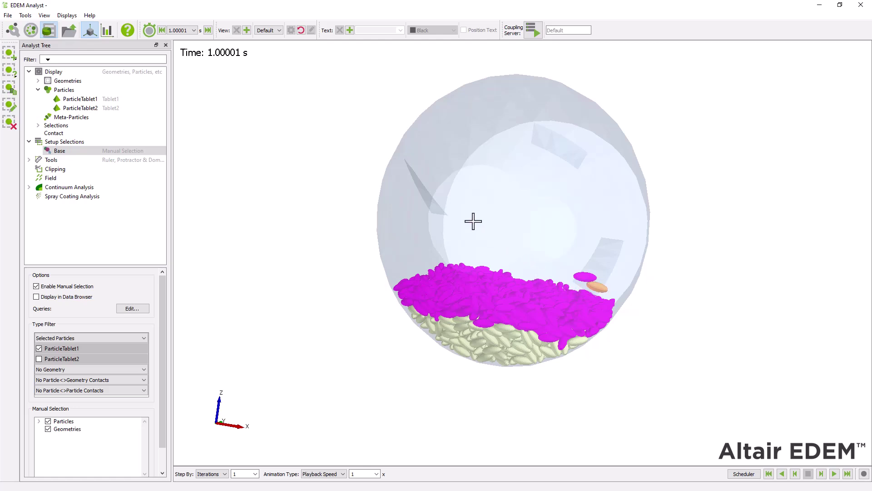
# - Add a manual selection named Top, filter it to ParticleTablet2, and box-pick the lone tablet
pyautogui.rightClick(101, 138)
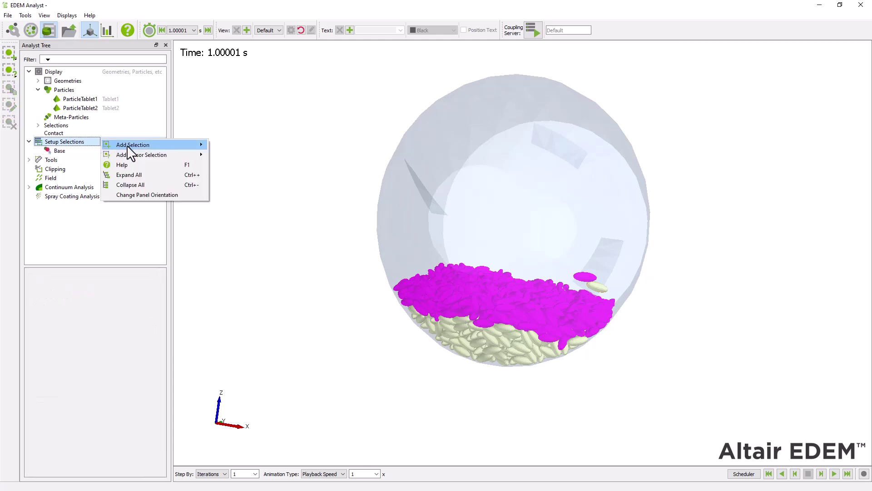
pyautogui.click(225, 146)
pyautogui.write('Top')
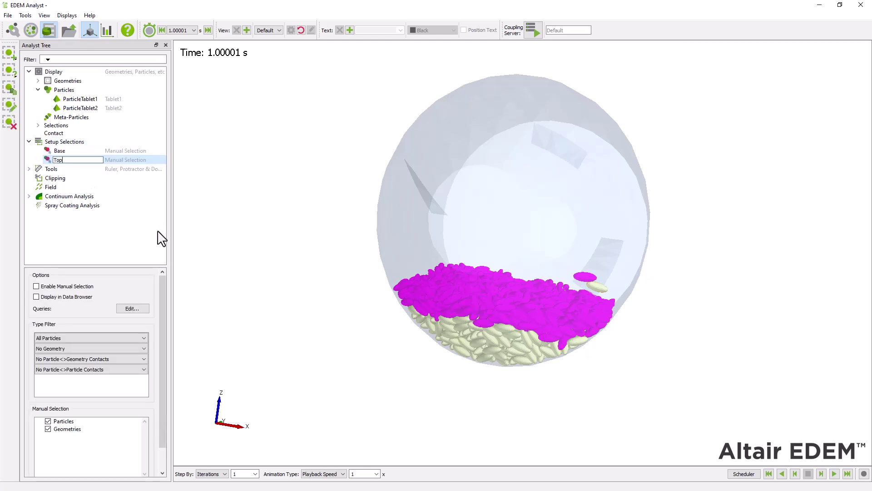
pyautogui.click(63, 334)
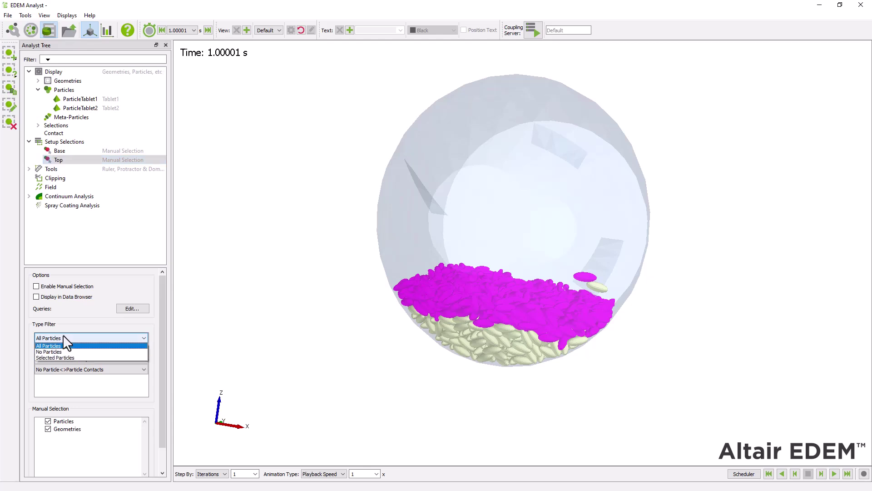
pyautogui.click(48, 358)
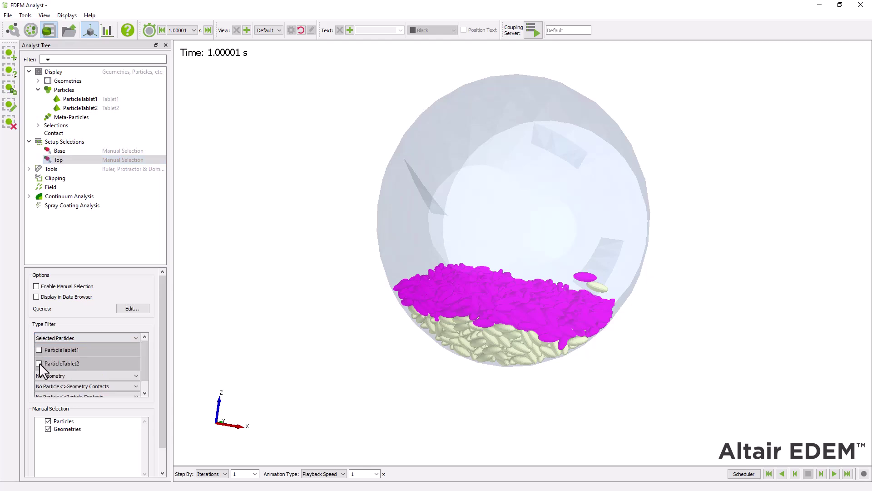
pyautogui.click(39, 363)
pyautogui.moveTo(562, 262); pyautogui.dragTo(601, 288)
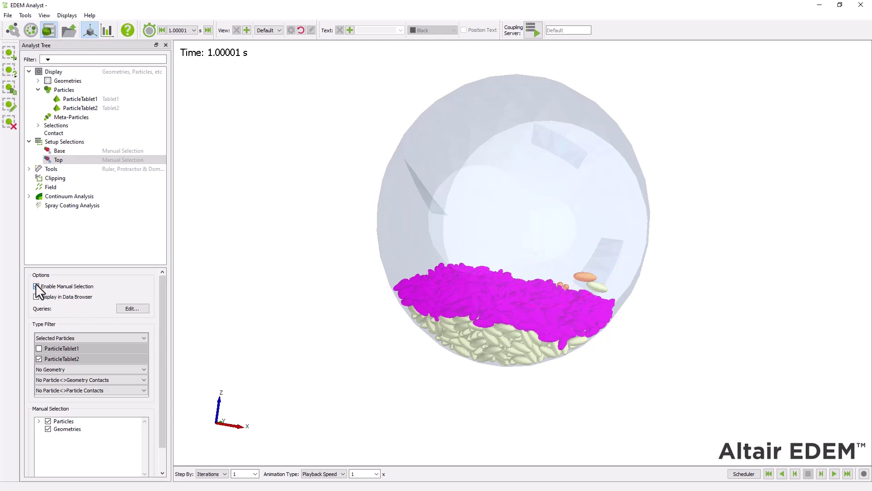
# - Remove particles 1224 and 1512 from Top, leaving only tablet 940
pyautogui.moveTo(572, 278); pyautogui.dragTo(544, 287)
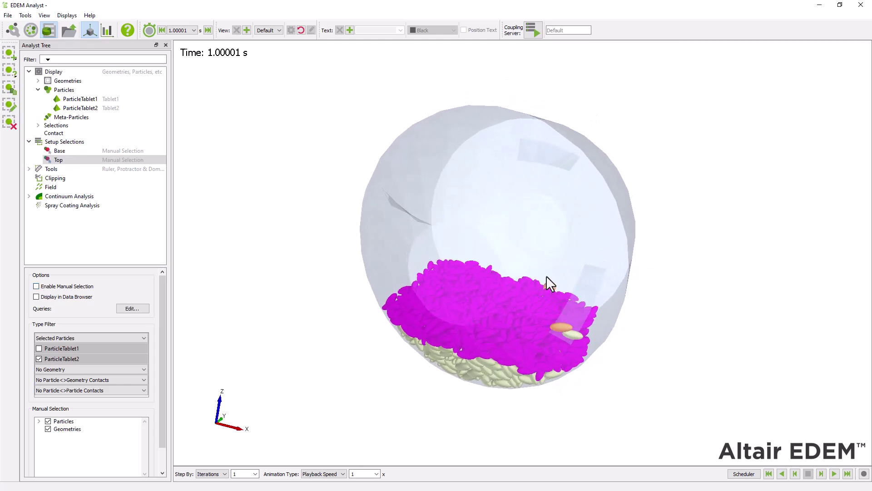
pyautogui.click(39, 420)
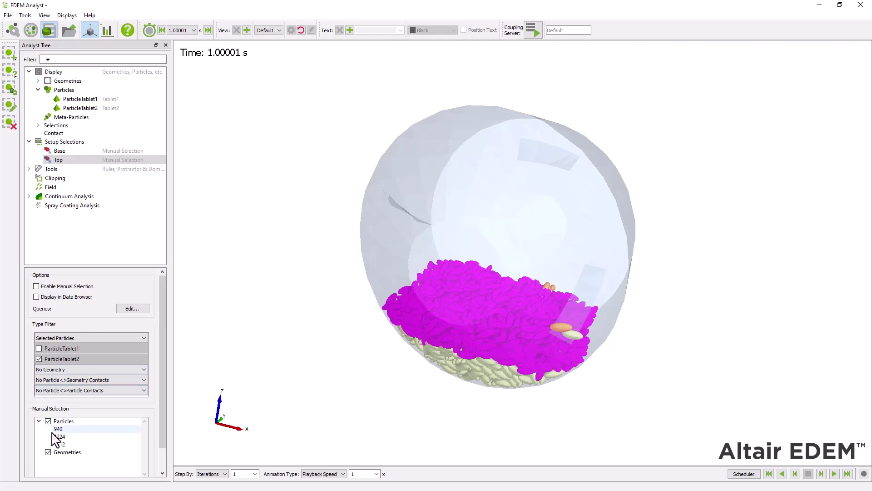
pyautogui.click(59, 437)
pyautogui.scroll(-1, 162, 414)
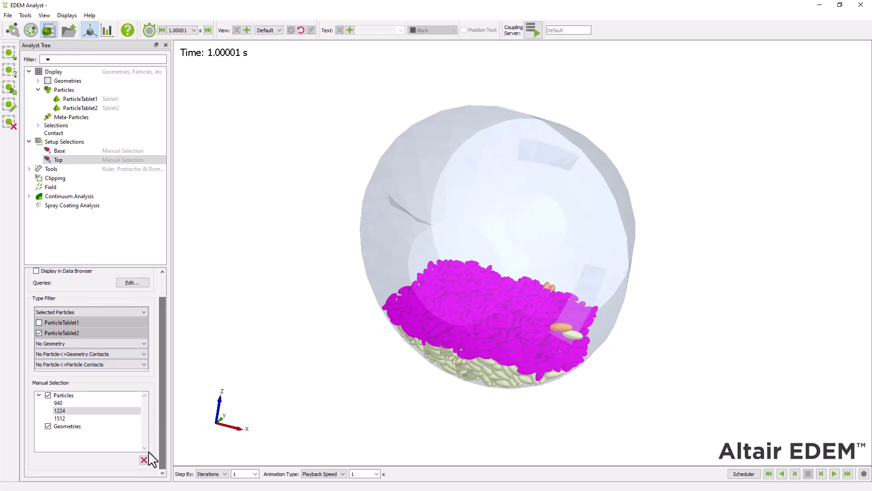
pyautogui.click(143, 459)
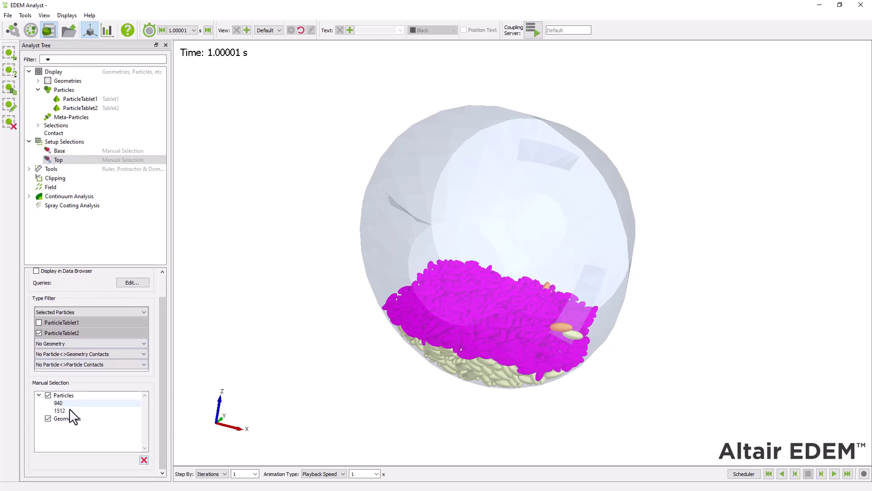
pyautogui.click(64, 410)
pyautogui.click(144, 460)
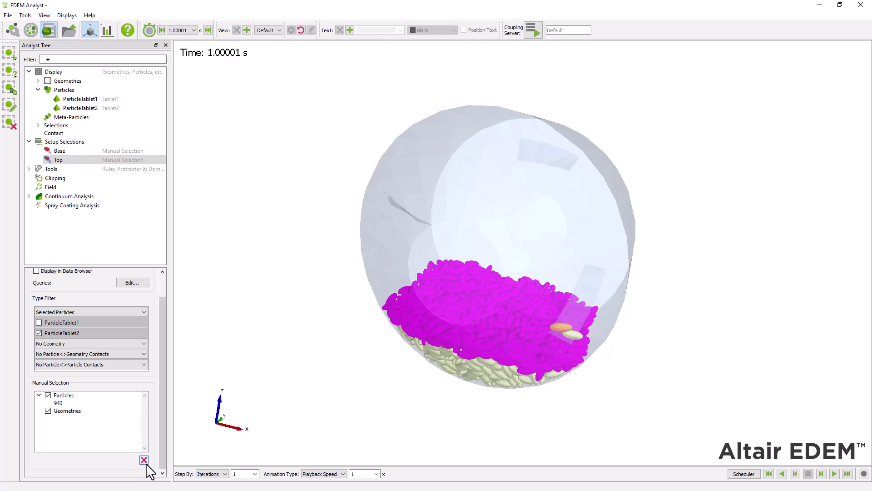
pyautogui.moveTo(164, 324); pyautogui.dragTo(160, 286)
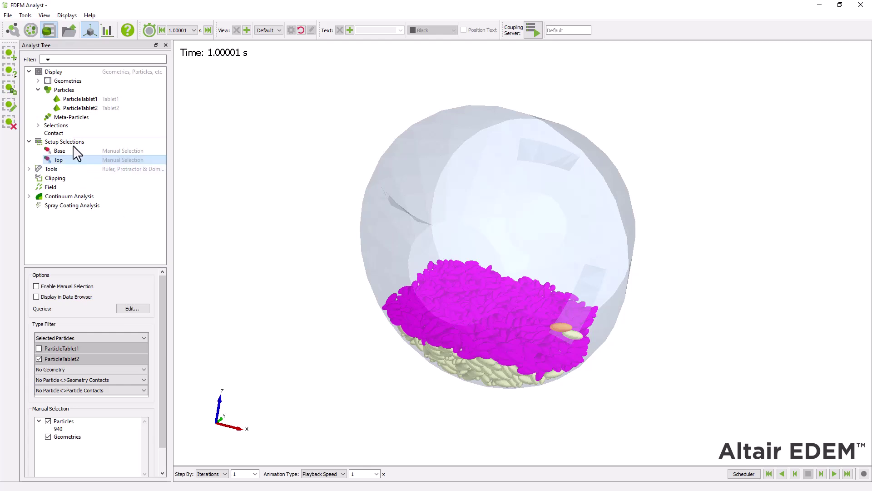
pyautogui.click(78, 90)
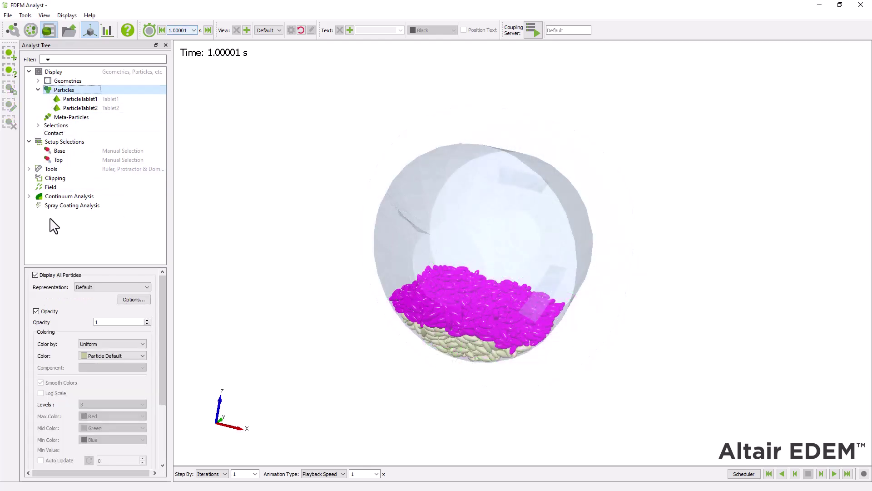
# - Turn off Display All Particles and apply it to all
pyautogui.click(35, 276)
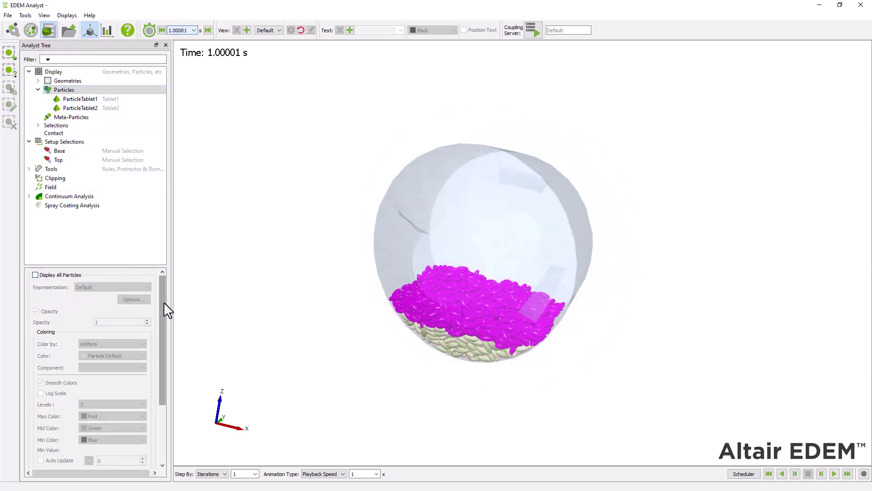
pyautogui.moveTo(163, 302); pyautogui.dragTo(175, 399)
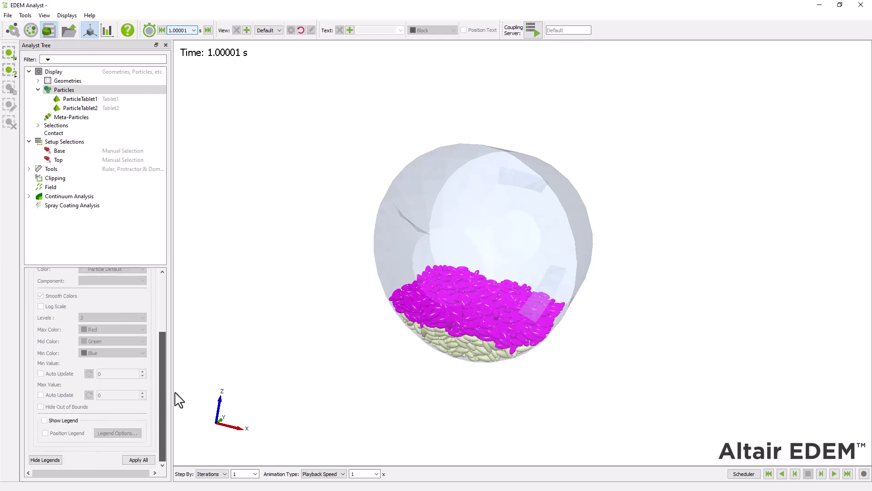
pyautogui.click(142, 458)
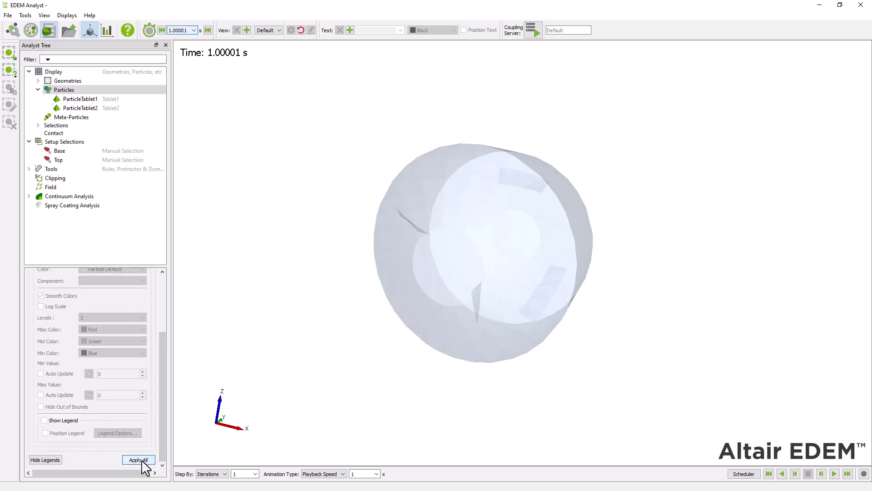
# - Set the Base particle selection's representation to Stream and confirm its stream options
pyautogui.click(38, 125)
pyautogui.click(47, 141)
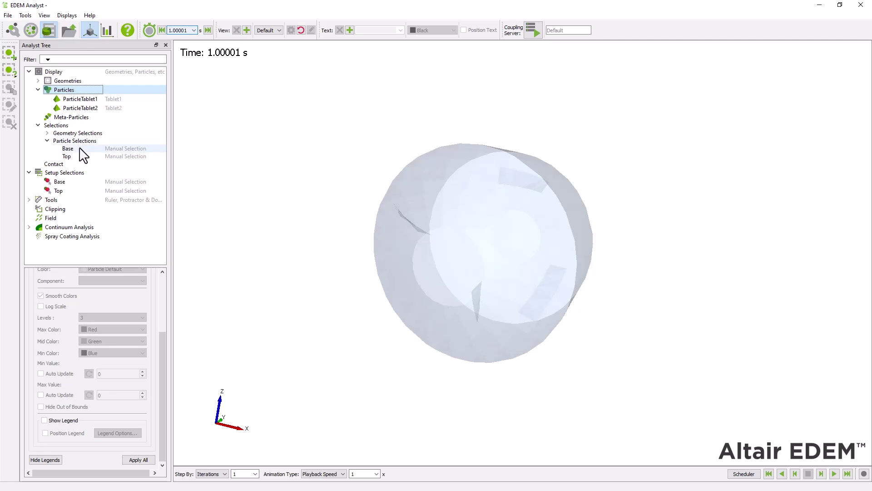
pyautogui.click(80, 148)
pyautogui.moveTo(164, 326); pyautogui.dragTo(154, 273)
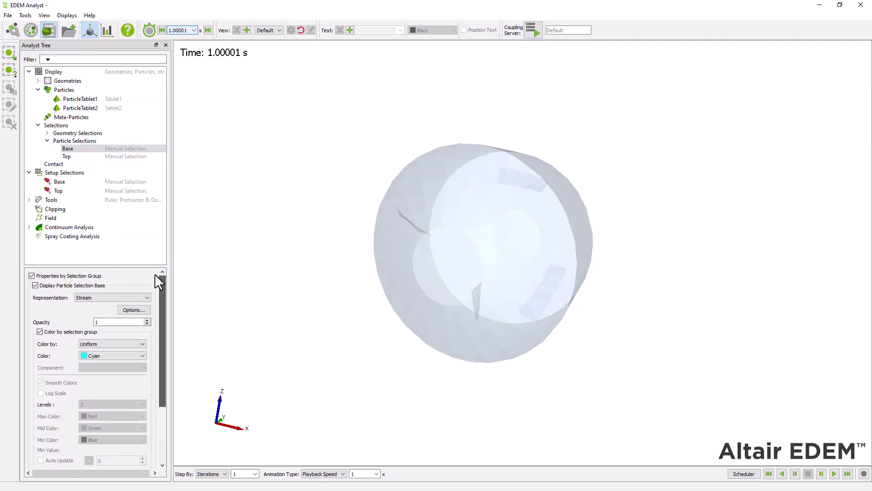
pyautogui.click(146, 298)
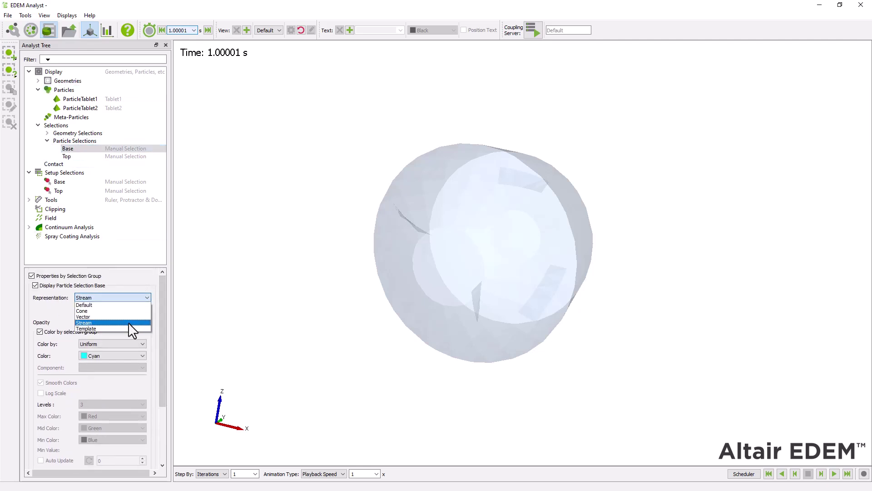
pyautogui.click(128, 323)
pyautogui.click(137, 310)
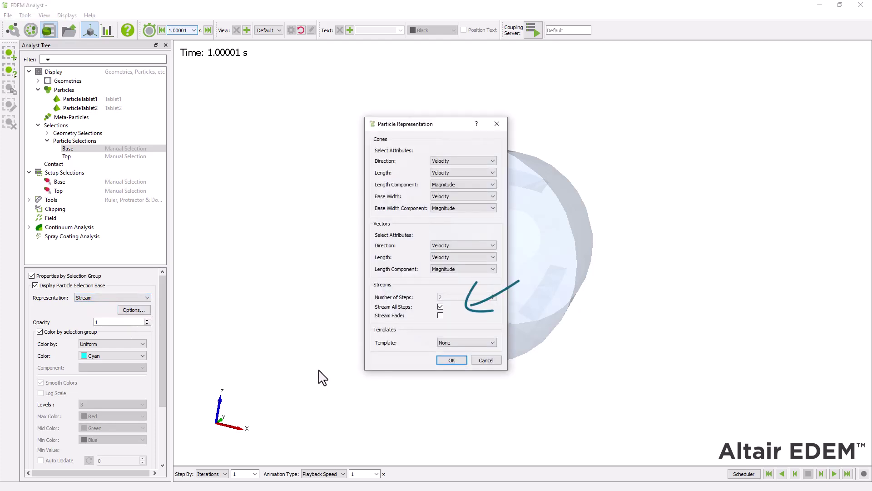
pyautogui.press('Return')
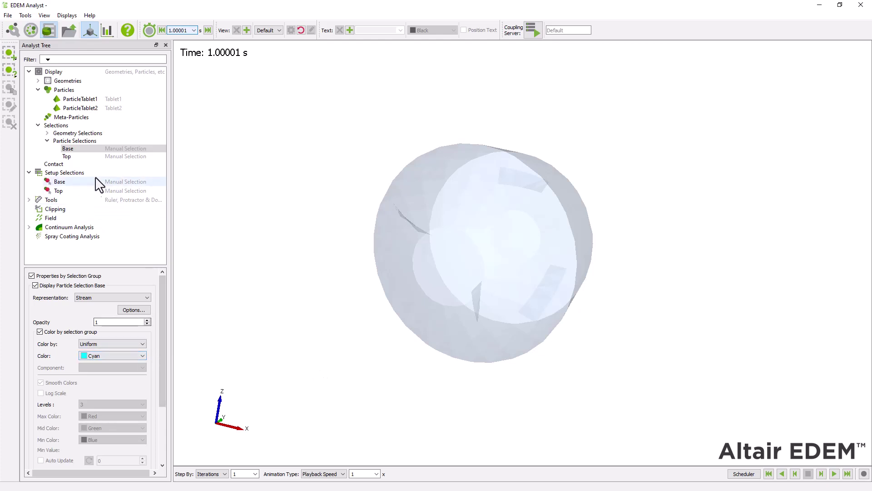
# - Keep the Top particle selection's representation as Stream and confirm its stream options
pyautogui.click(77, 157)
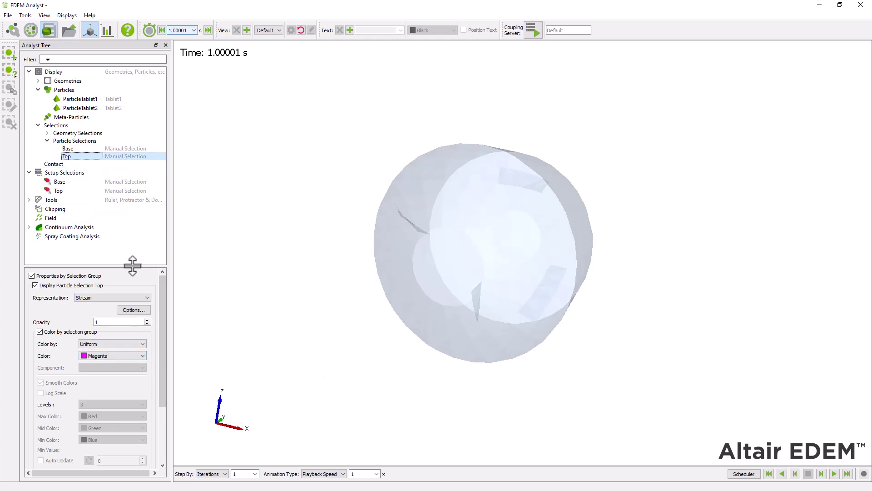
pyautogui.click(148, 298)
pyautogui.click(148, 298)
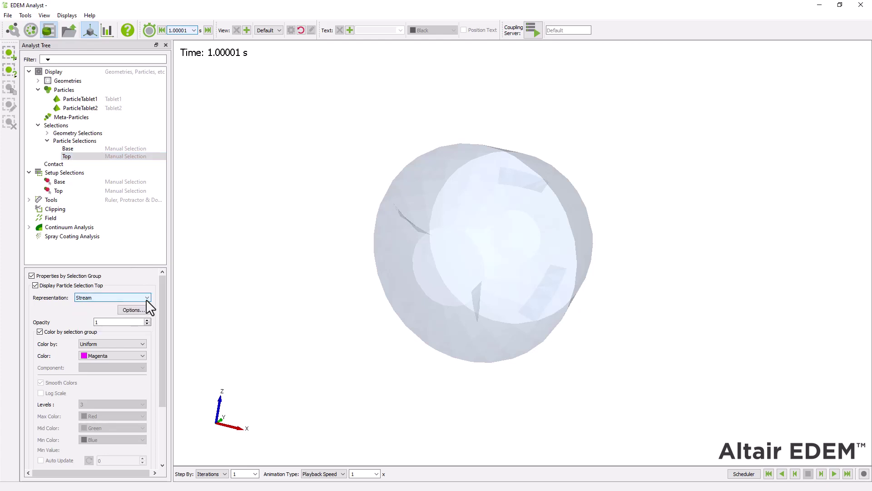
pyautogui.click(140, 310)
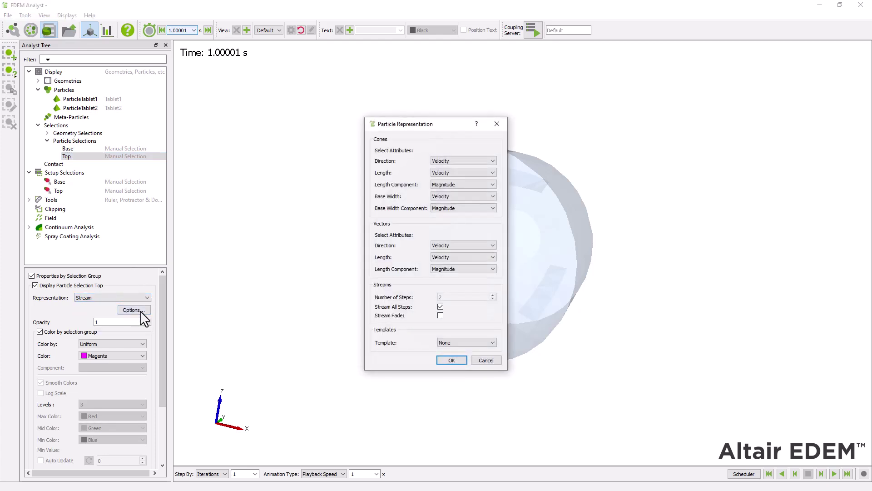
pyautogui.press('Return')
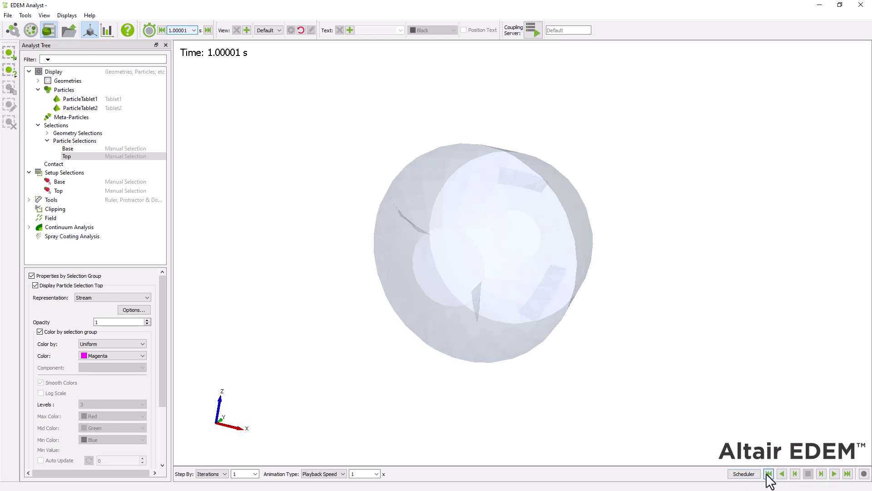
# - Rewind to 0 s, play the simulation, and rotate to inspect the cyan and magenta streams
pyautogui.click(769, 473)
pyautogui.click(835, 473)
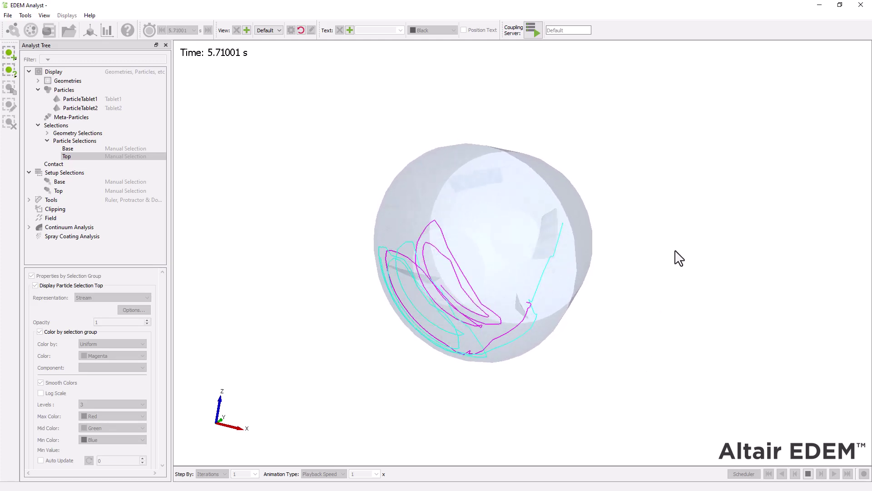
pyautogui.moveTo(659, 288); pyautogui.dragTo(581, 267)
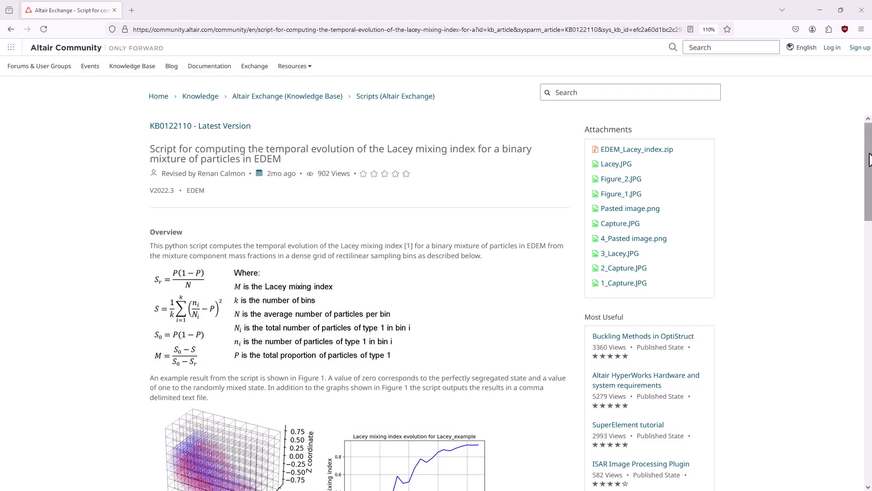
# - Scroll through the Lacey mixing index article KB0122110 in the browser
pyautogui.moveTo(868, 156)
pyautogui.mouseDown()
pyautogui.moveTo(869, 263)
pyautogui.moveTo(868, 141)
pyautogui.mouseUp()
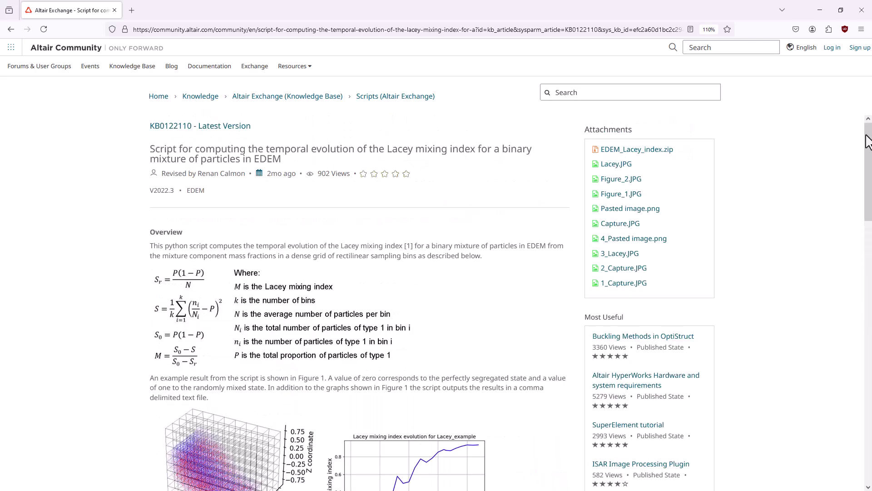